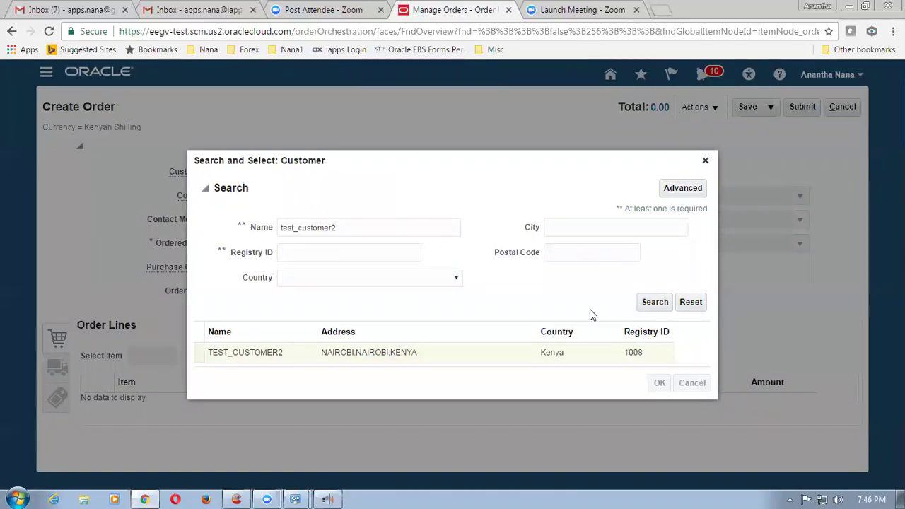
# Confirm TEST_CUSTOMER2 as customer, with business unit myGas_1, bill-to TEST_CUSTOMER2 and order type Sales order.
pyautogui.press('Return')
pyautogui.click(633, 179)
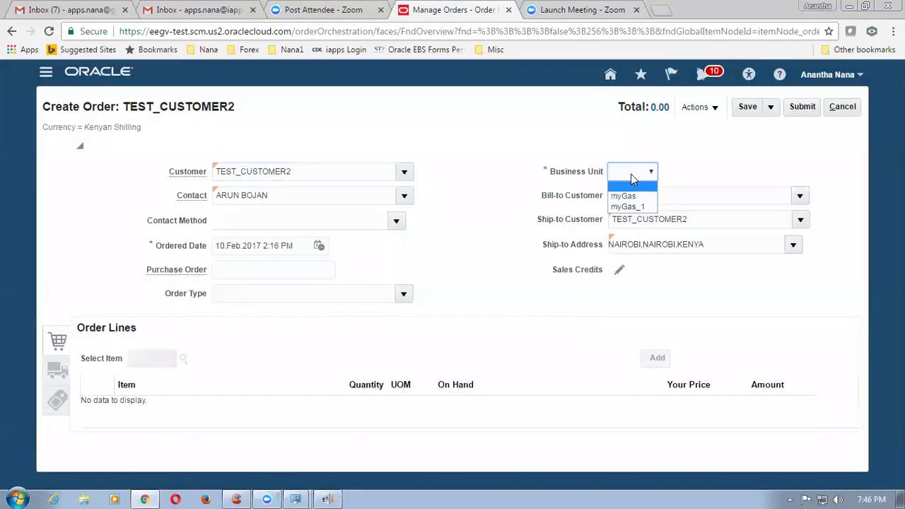
pyautogui.click(632, 207)
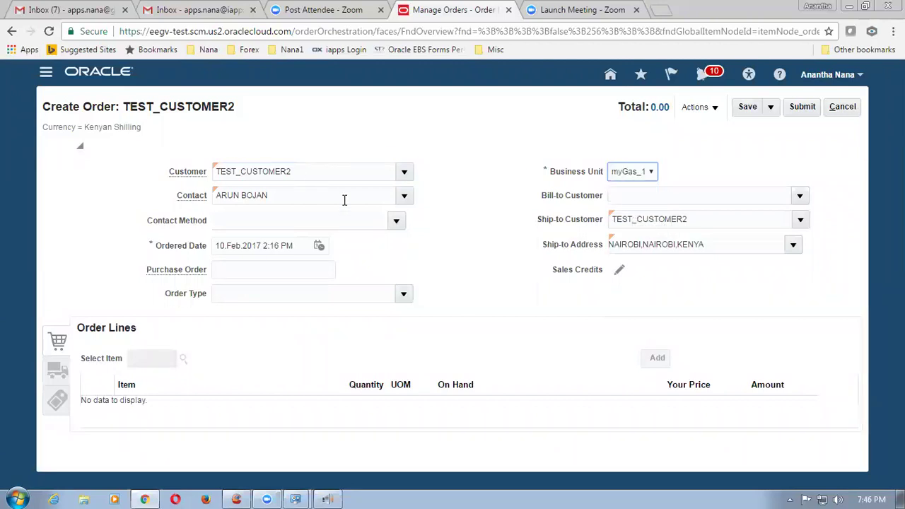
pyautogui.click(800, 198)
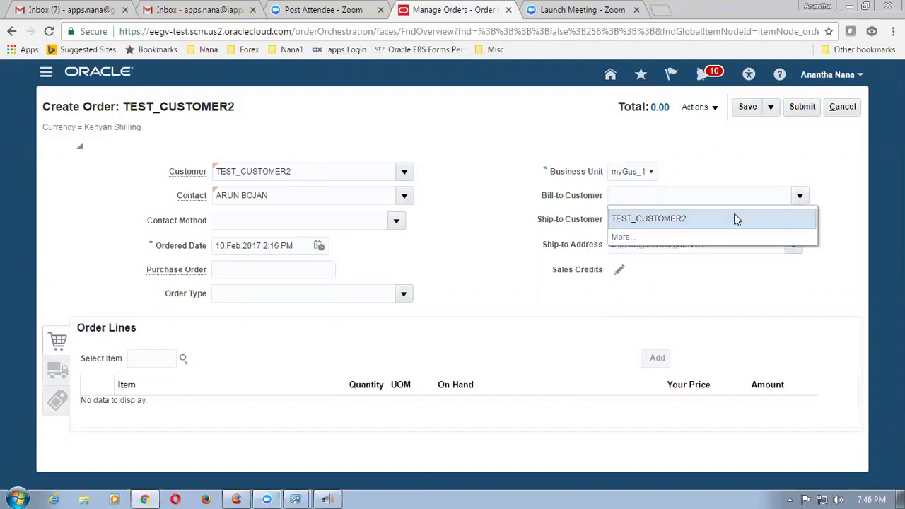
pyautogui.press('Escape')
pyautogui.click(404, 292)
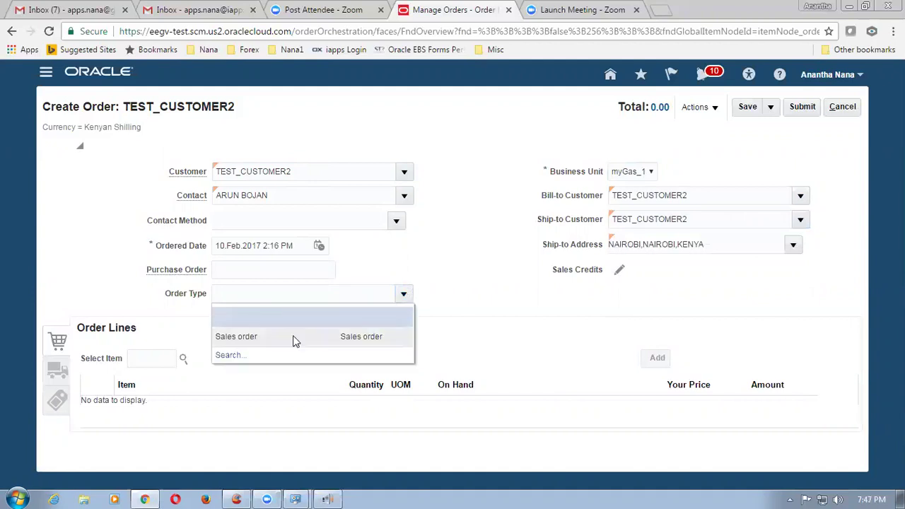
pyautogui.click(293, 337)
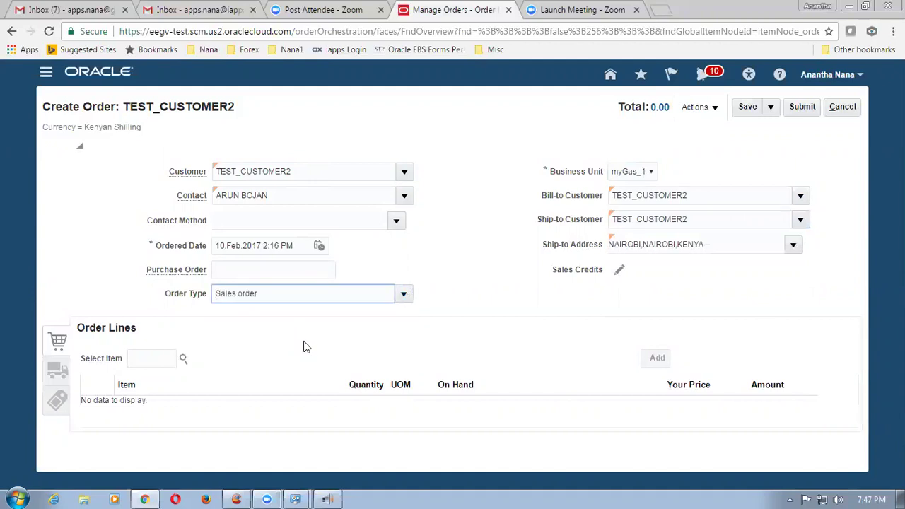
# Search 'lpg' and select LPG Gas Bulk as the new line's item.
pyautogui.click(145, 361)
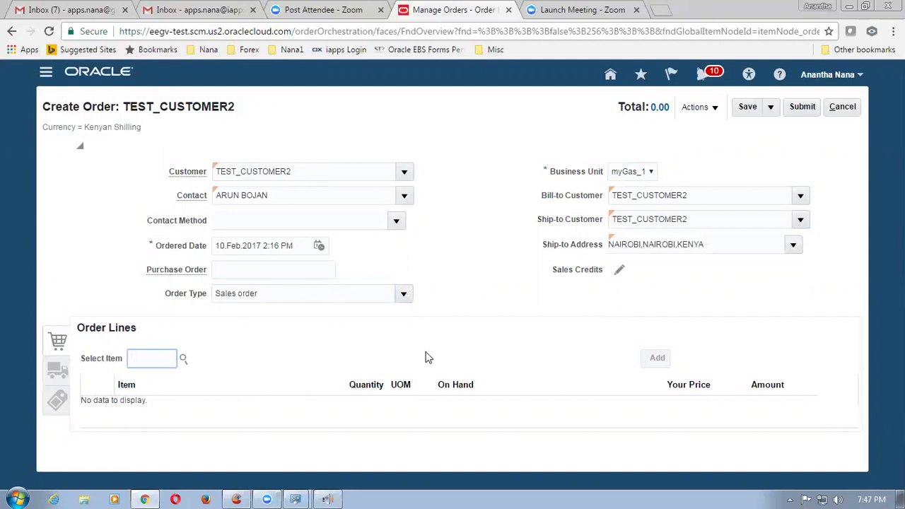
pyautogui.write('lpg')
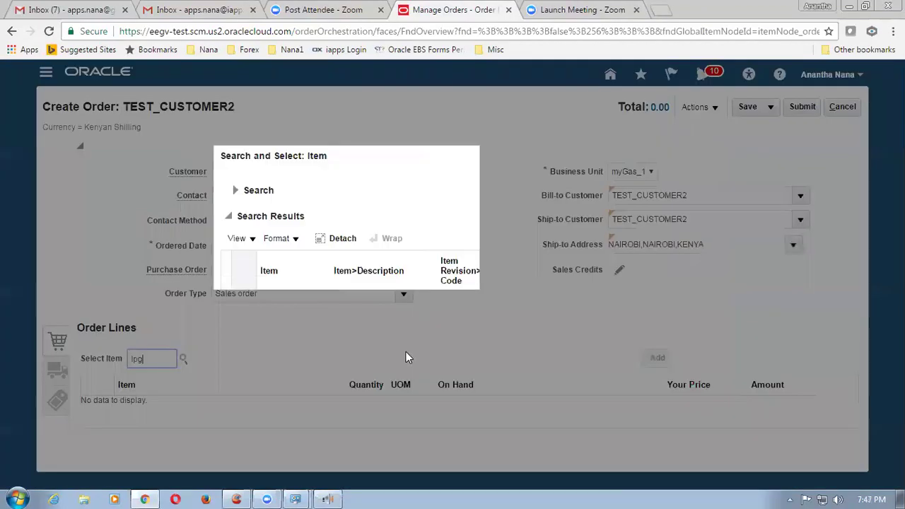
pyautogui.click(227, 312)
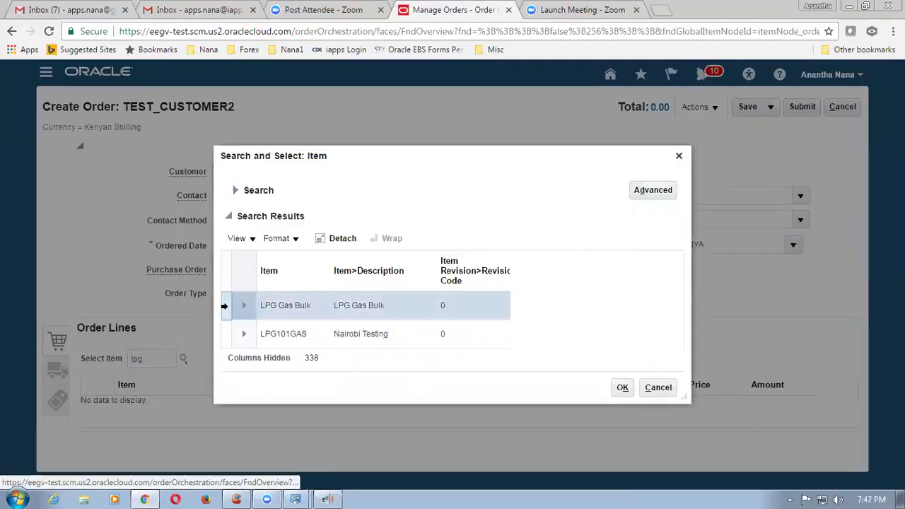
pyautogui.click(625, 391)
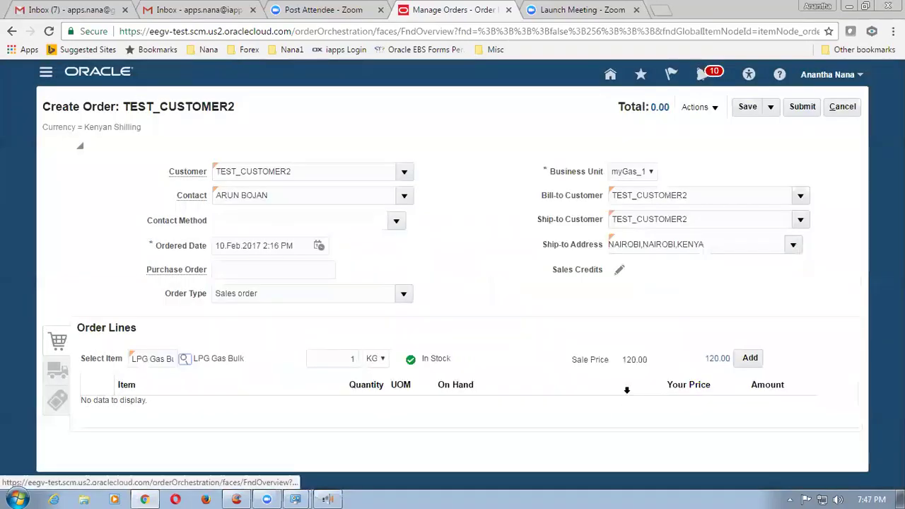
# Set the line quantity to 15 and add the line, bringing the total to 1,800.00.
pyautogui.click(344, 358)
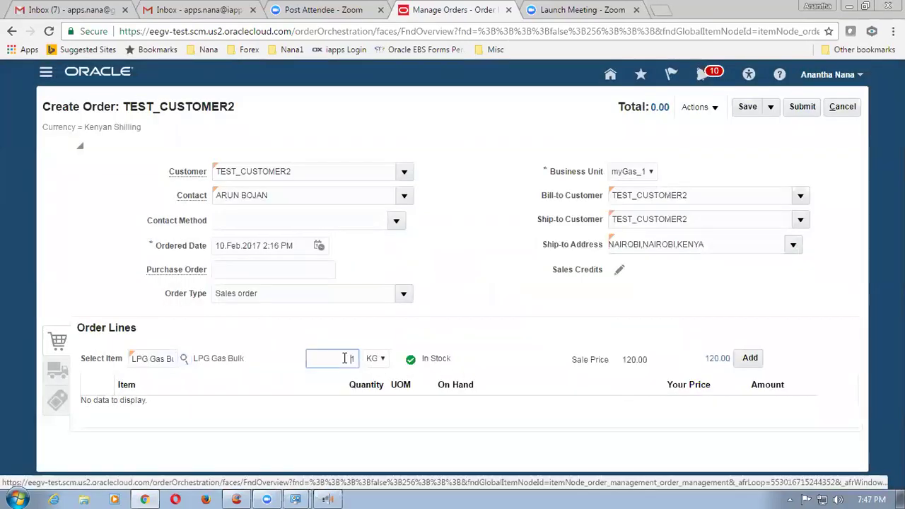
pyautogui.press('BackSpace')
pyautogui.write('50')
pyautogui.press('Tab')
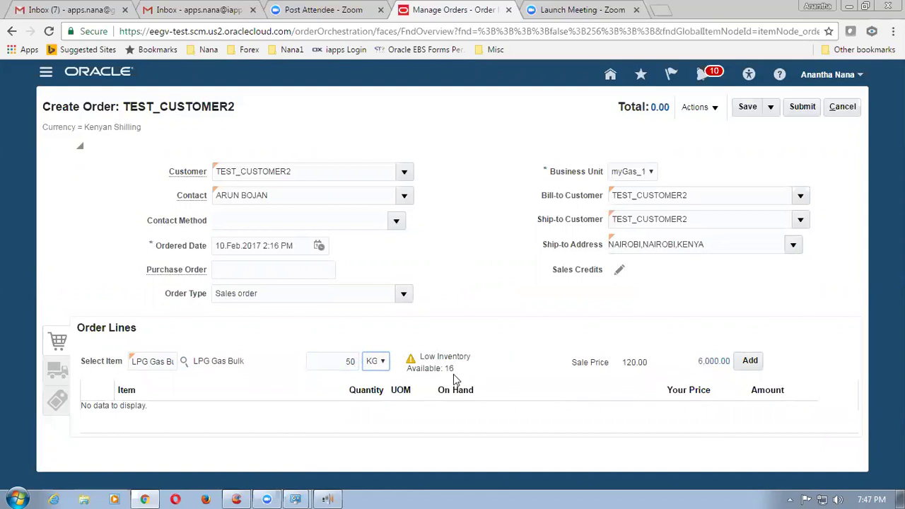
pyautogui.doubleClick(347, 361)
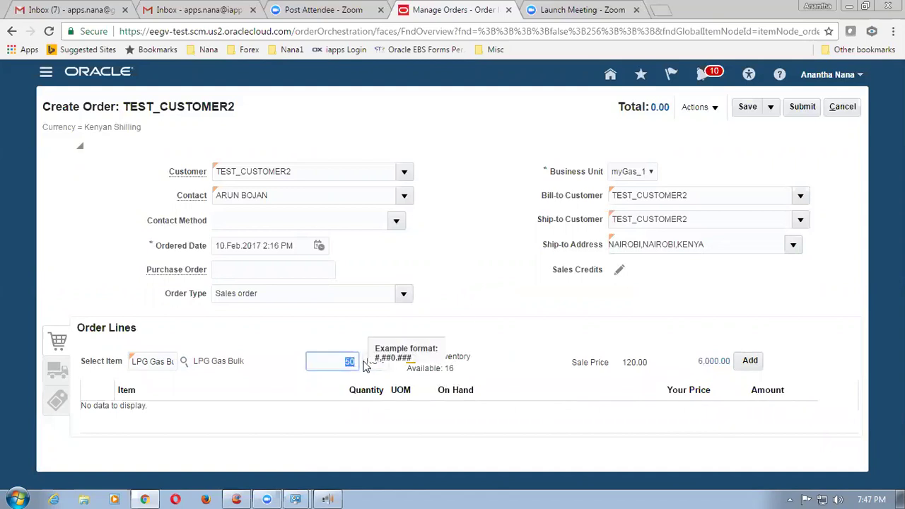
pyautogui.write('1')
pyautogui.press('Tab')
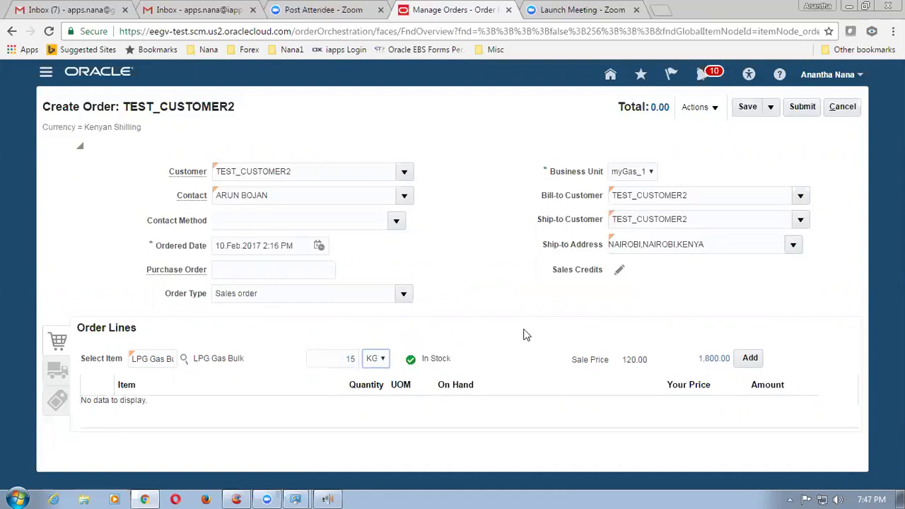
pyautogui.click(750, 360)
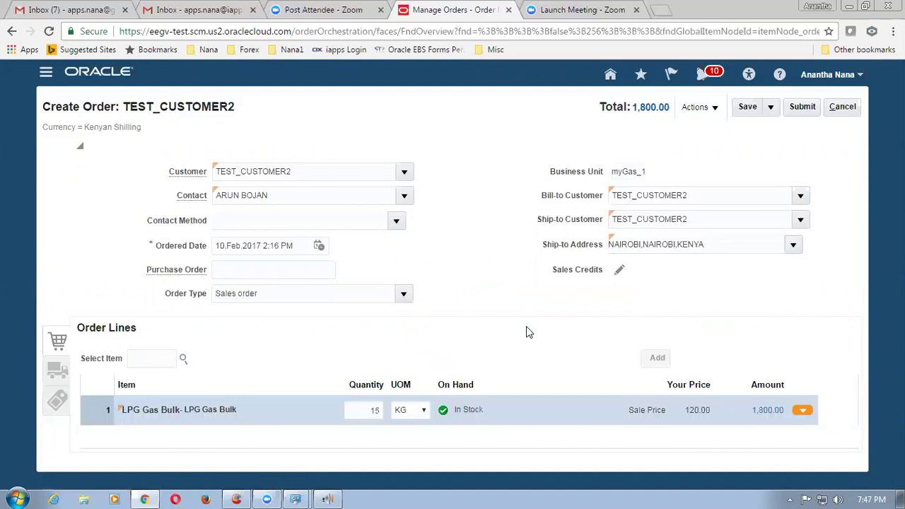
# Save order 12009 as a draft, then submit it for processing.
pyautogui.click(747, 107)
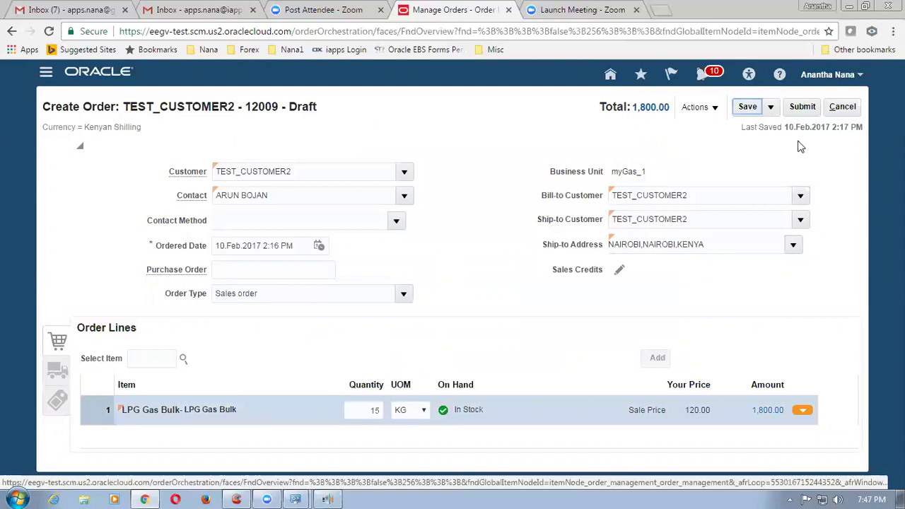
pyautogui.click(802, 108)
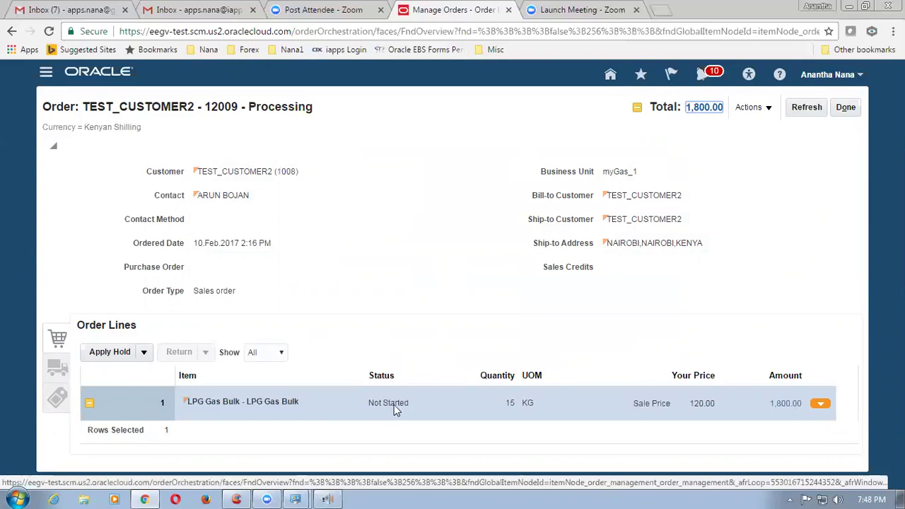
pyautogui.click(753, 113)
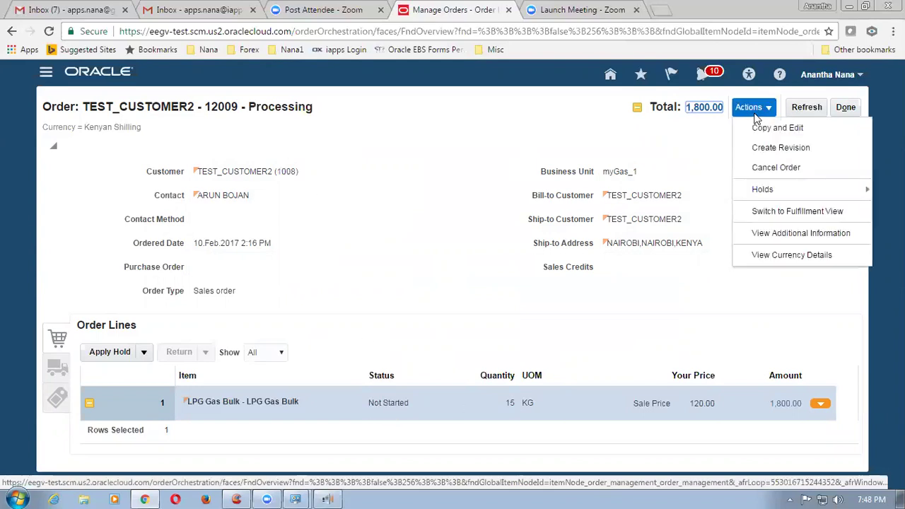
pyautogui.click(775, 213)
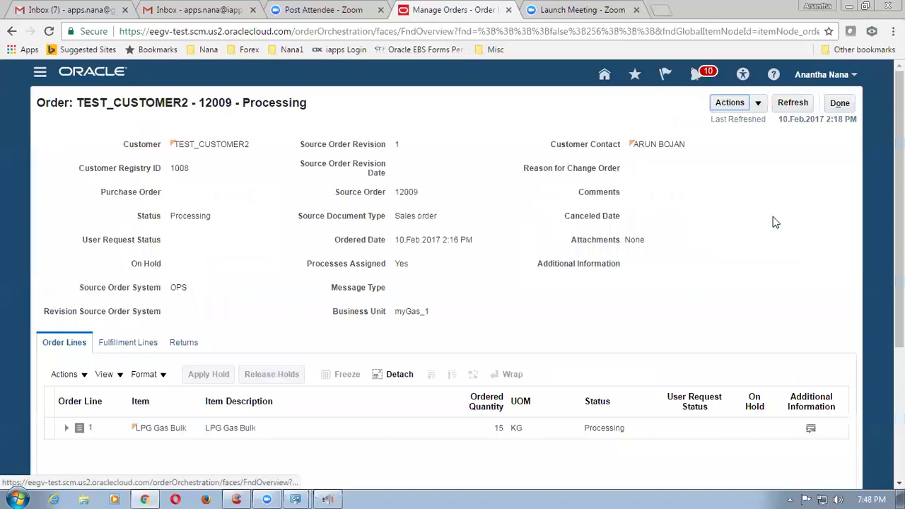
pyautogui.click(132, 347)
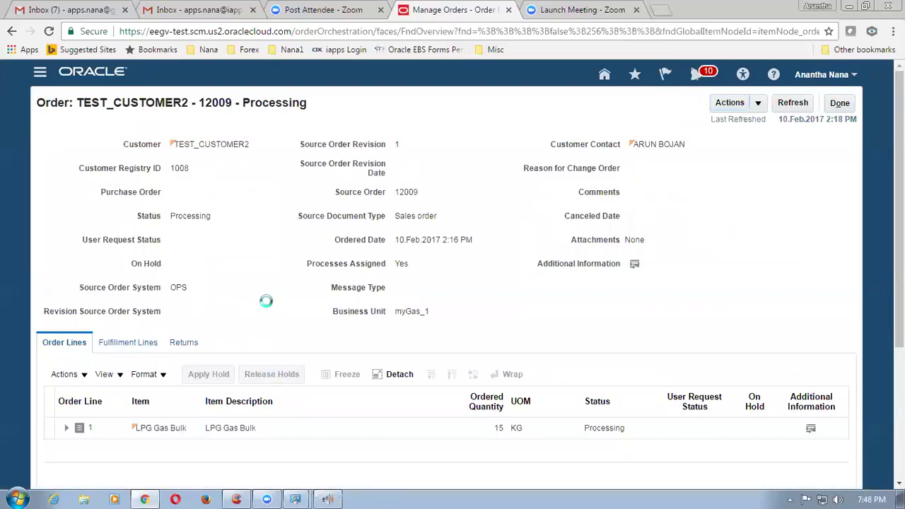
pyautogui.scroll(-6, 265, 299)
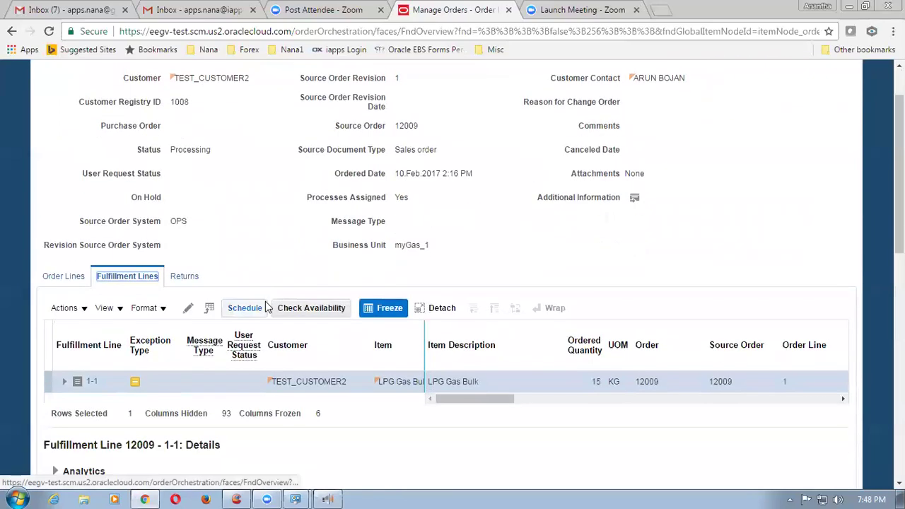
pyautogui.scroll(-3, 265, 300)
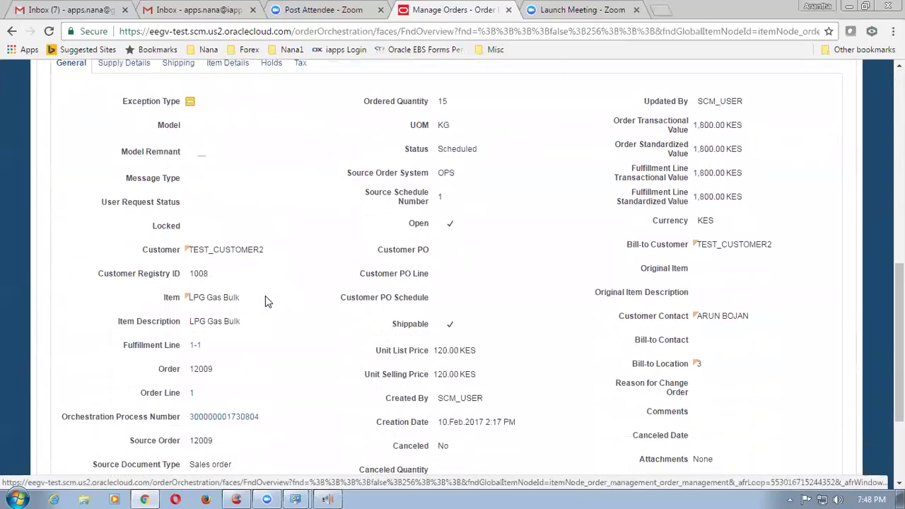
pyautogui.scroll(-1, 265, 300)
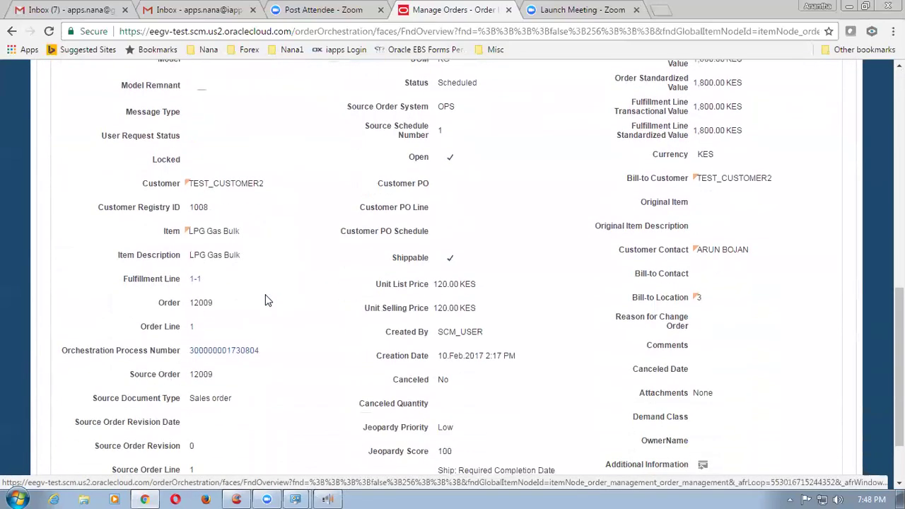
pyautogui.click(224, 351)
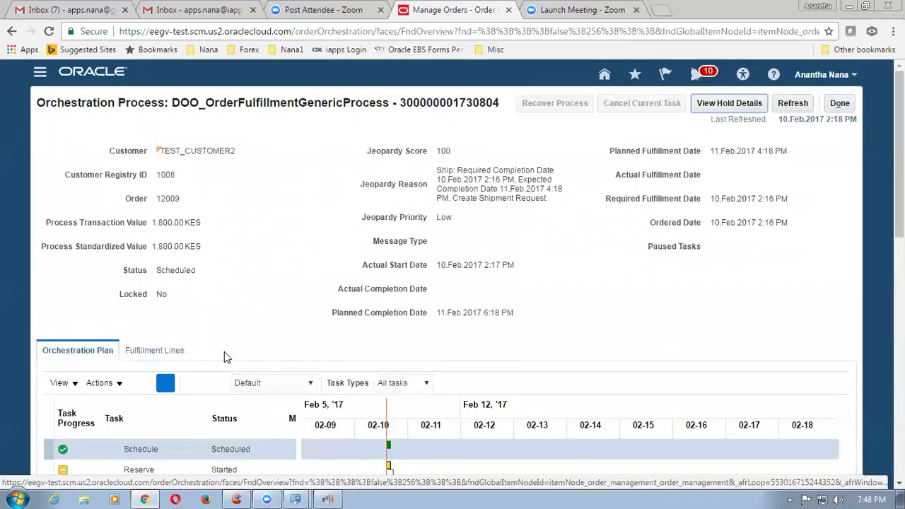
# Refresh the orchestration plan until Ship shows Awaiting Shipping with Reserve complete.
pyautogui.scroll(-2, 224, 351)
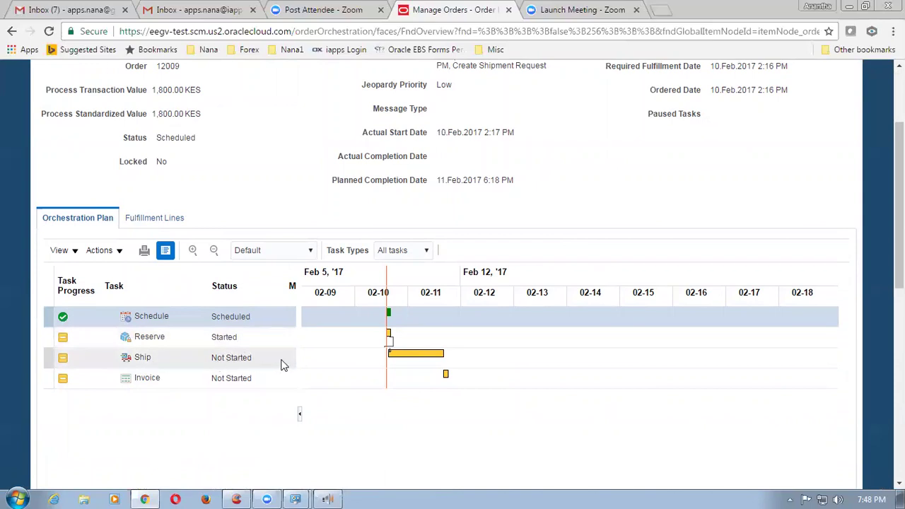
pyautogui.scroll(3, 590, 229)
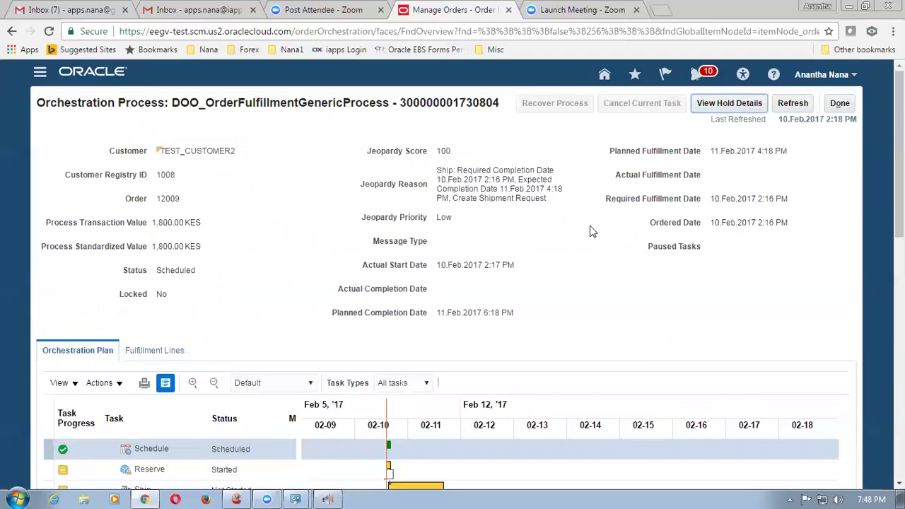
pyautogui.click(796, 104)
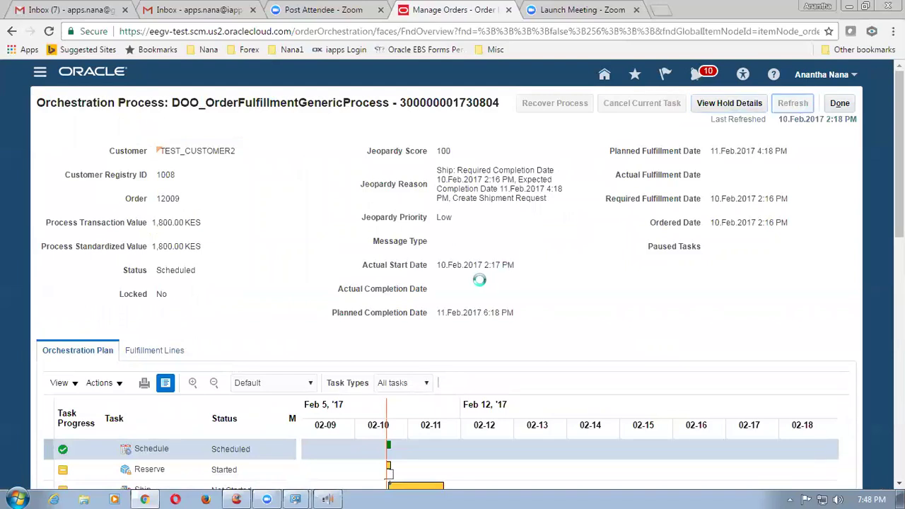
pyautogui.scroll(-1, 480, 283)
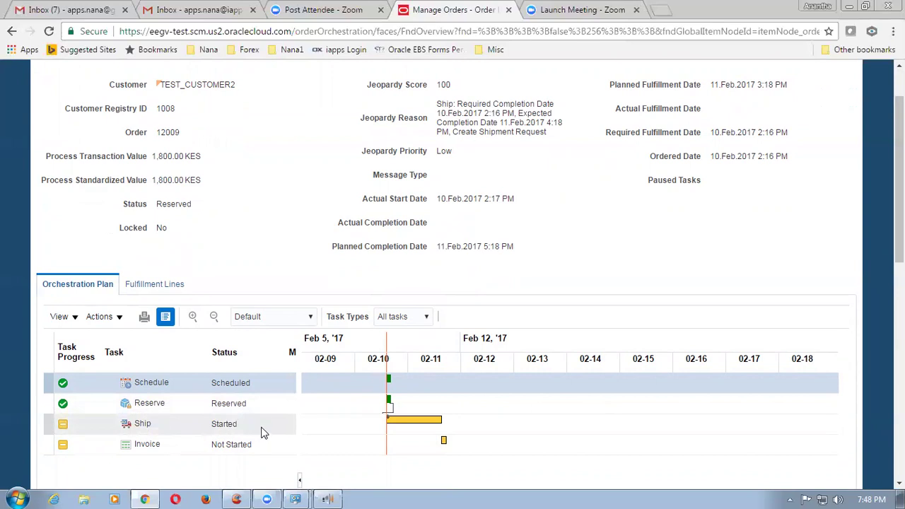
pyautogui.scroll(2, 260, 430)
pyautogui.click(790, 104)
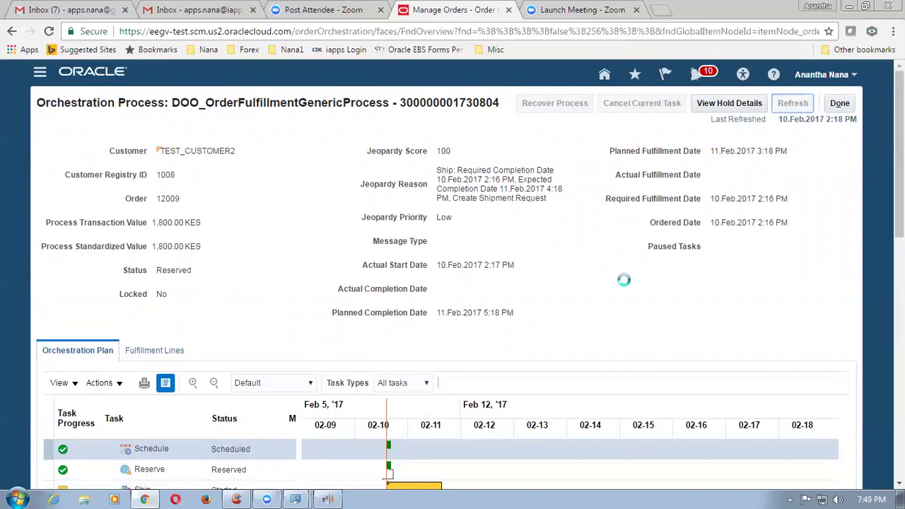
pyautogui.scroll(-3, 625, 284)
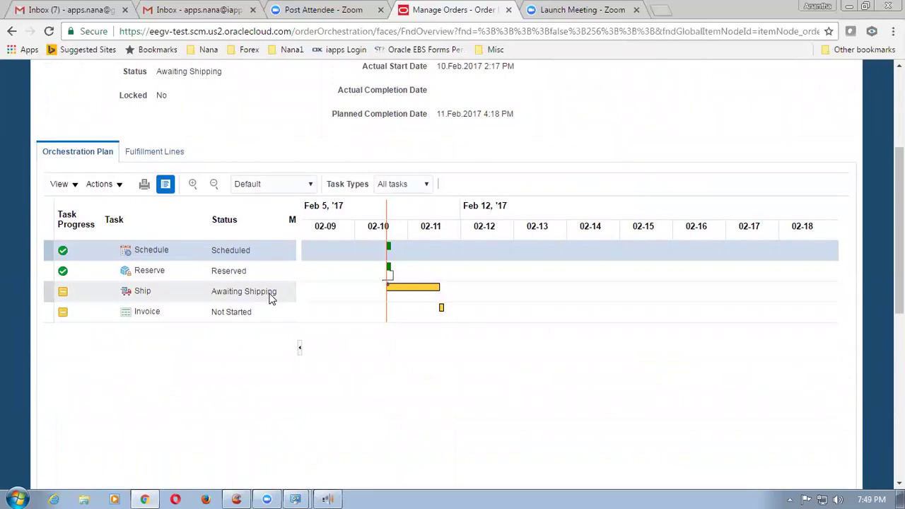
pyautogui.scroll(3, 293, 295)
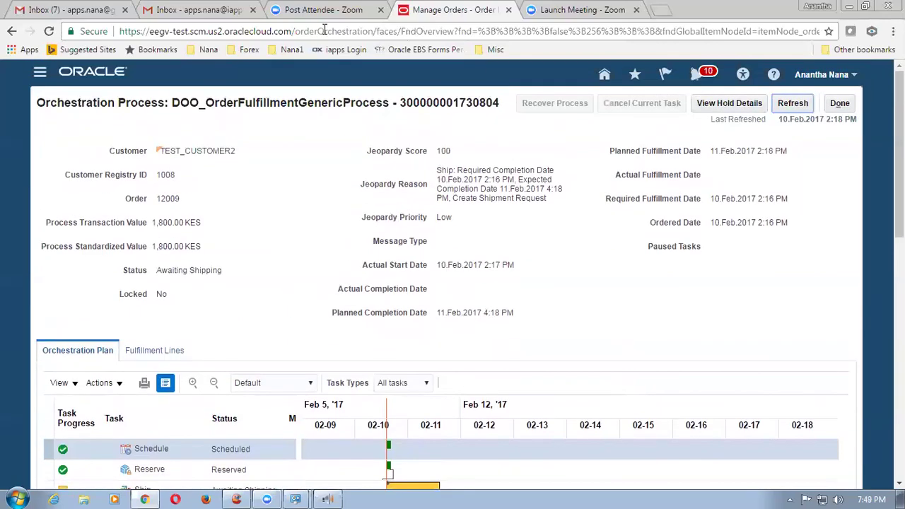
# Select the site's base domain in the browser address bar.
pyautogui.click(385, 31)
pyautogui.click(121, 31)
pyautogui.moveTo(120, 31); pyautogui.dragTo(290, 32)
pyautogui.hotkey('ctrl', 'c')
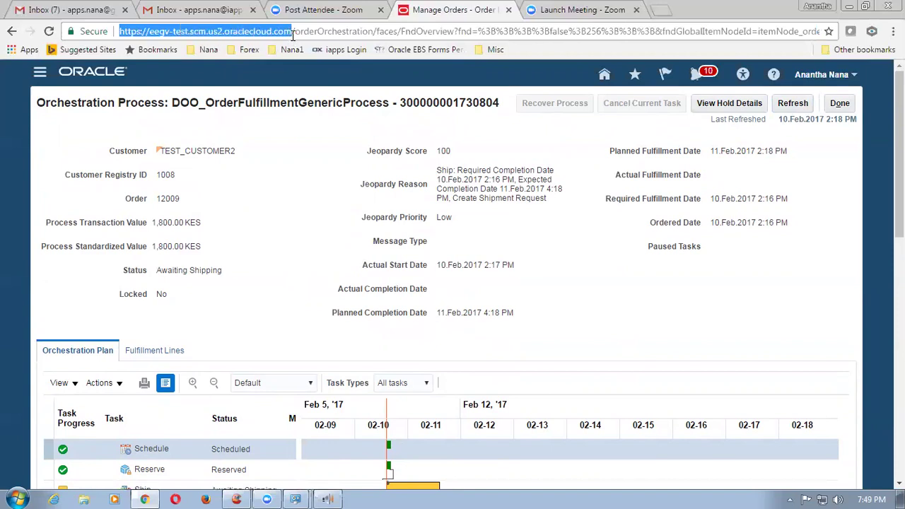
# Load the base address in a new tab and show Home's Warehouse Operations tasks.
pyautogui.hotkey('ctrl', 't')
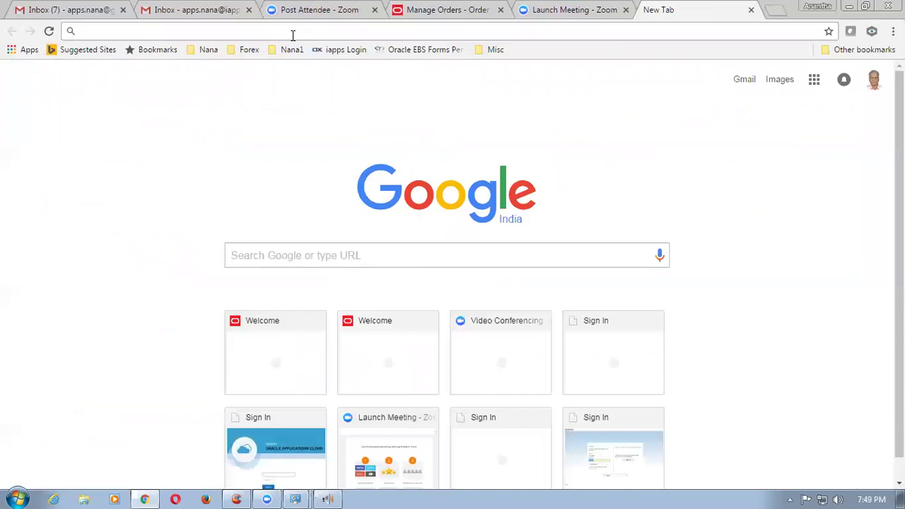
pyautogui.hotkey('ctrl', 'v')
pyautogui.press('Return')
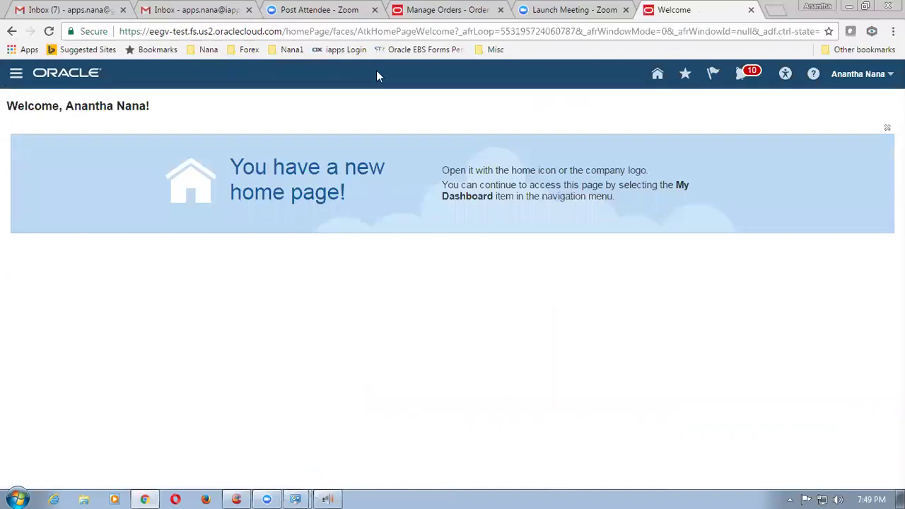
pyautogui.click(656, 73)
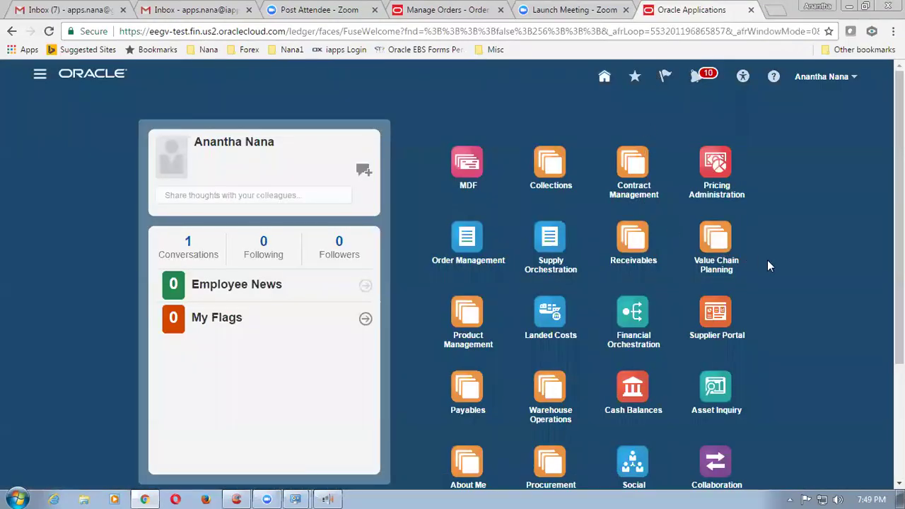
pyautogui.scroll(-1, 770, 266)
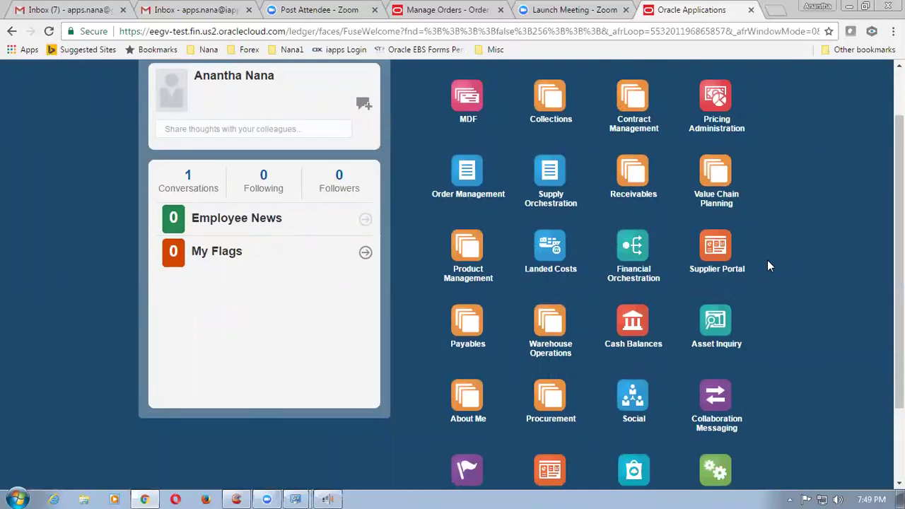
pyautogui.click(546, 329)
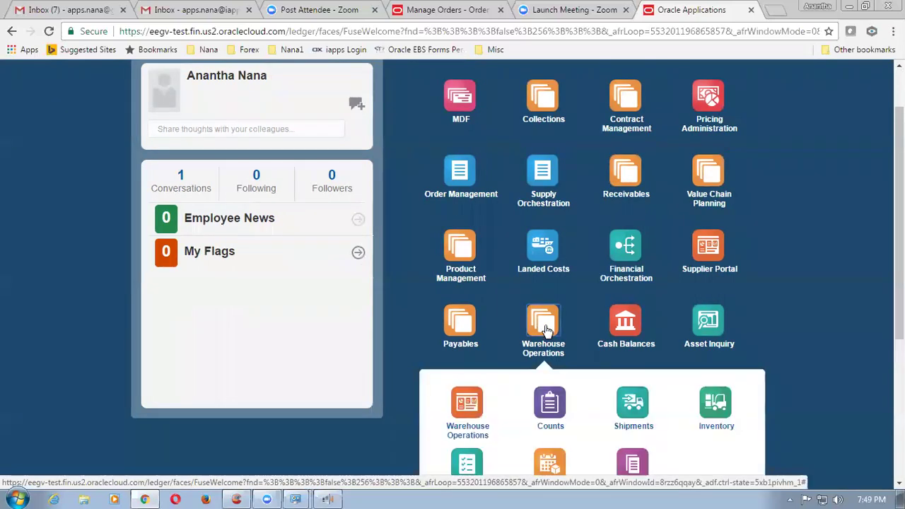
# Open the Shipments work area for inventory organization C101.
pyautogui.click(633, 409)
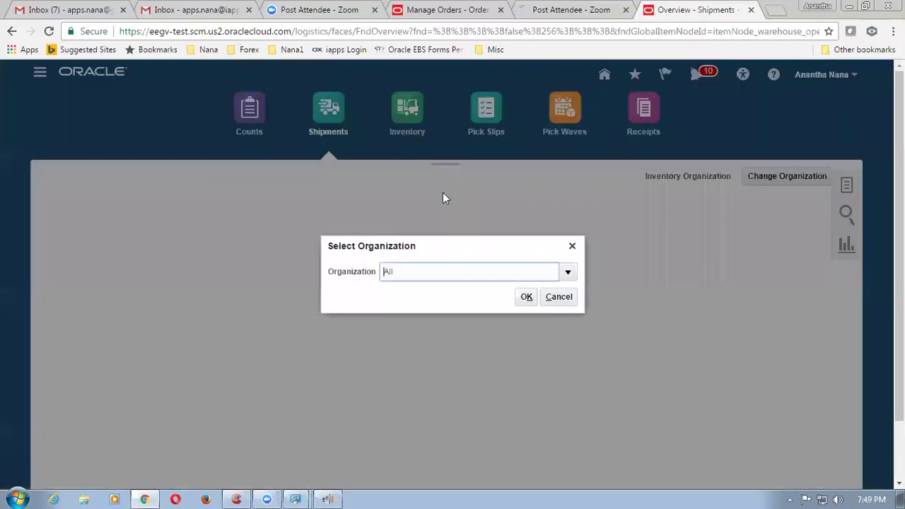
pyautogui.click(567, 272)
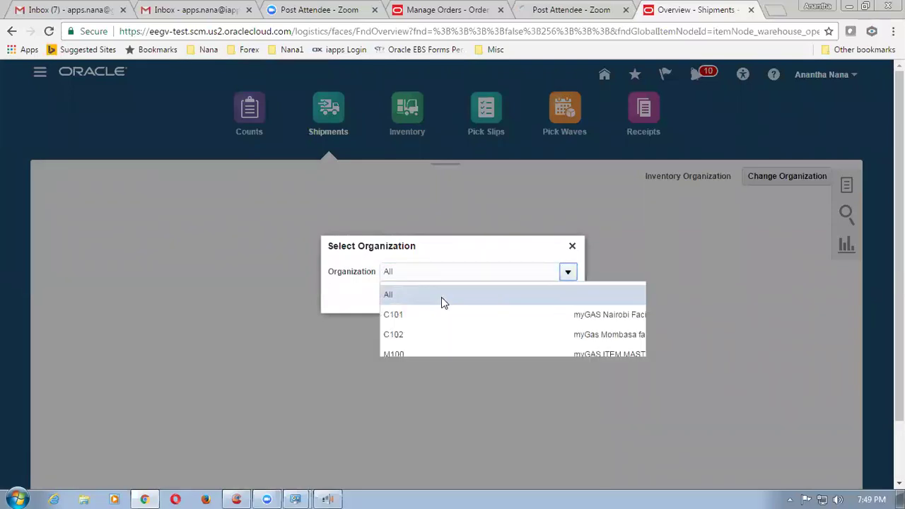
pyautogui.click(440, 314)
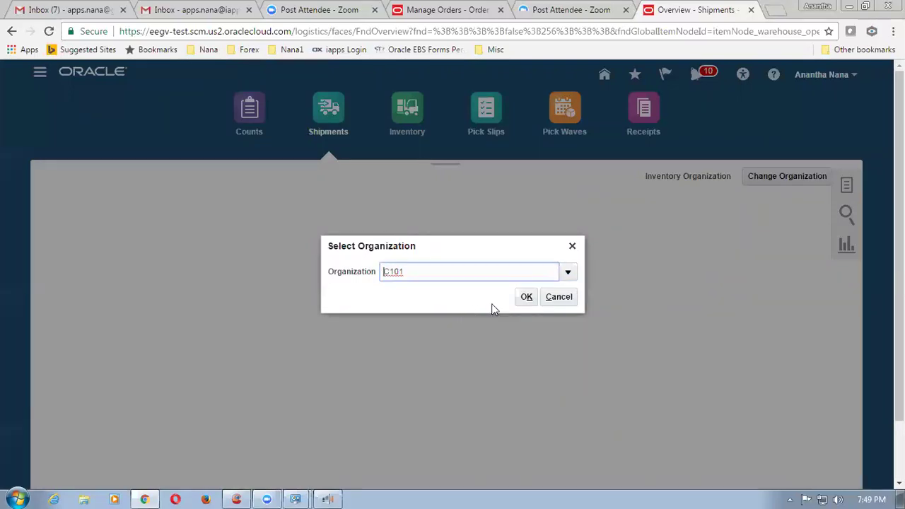
pyautogui.click(524, 298)
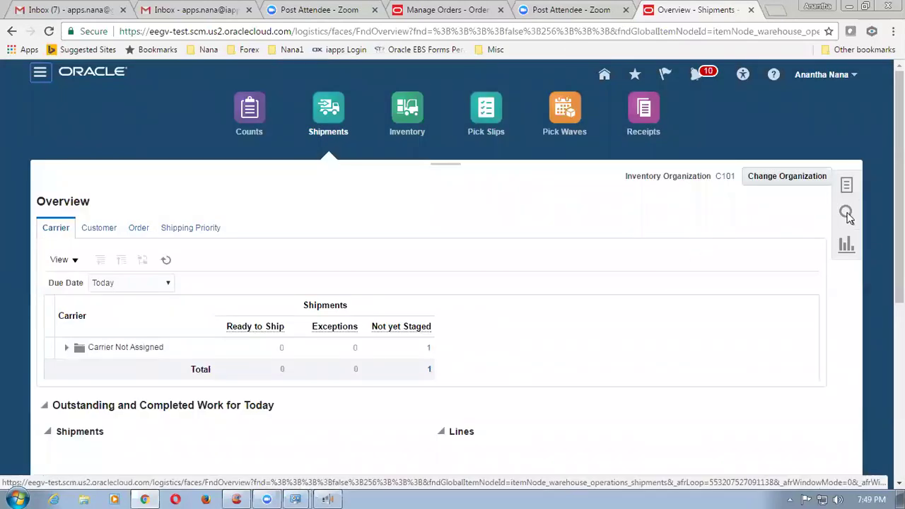
# Search shipments by order 12009, then leave the empty results.
pyautogui.click(847, 214)
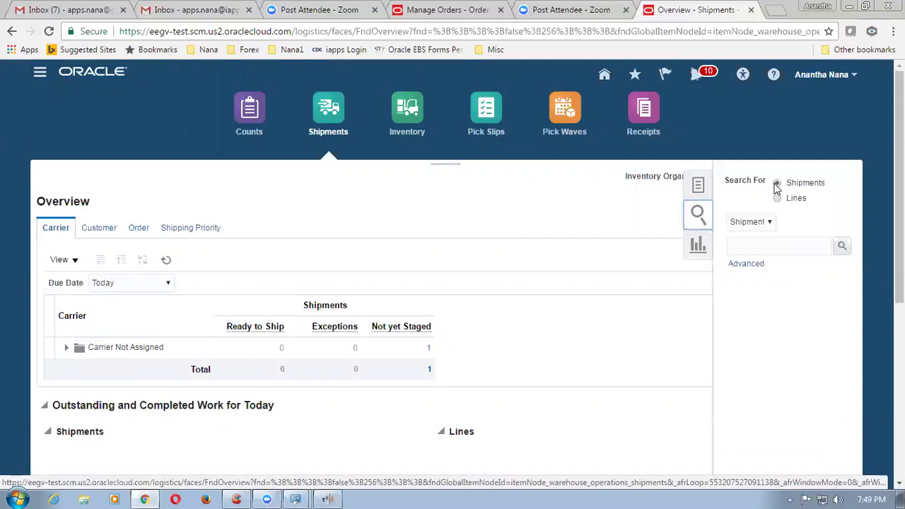
pyautogui.click(752, 223)
pyautogui.click(751, 246)
pyautogui.click(754, 244)
pyautogui.write('12009')
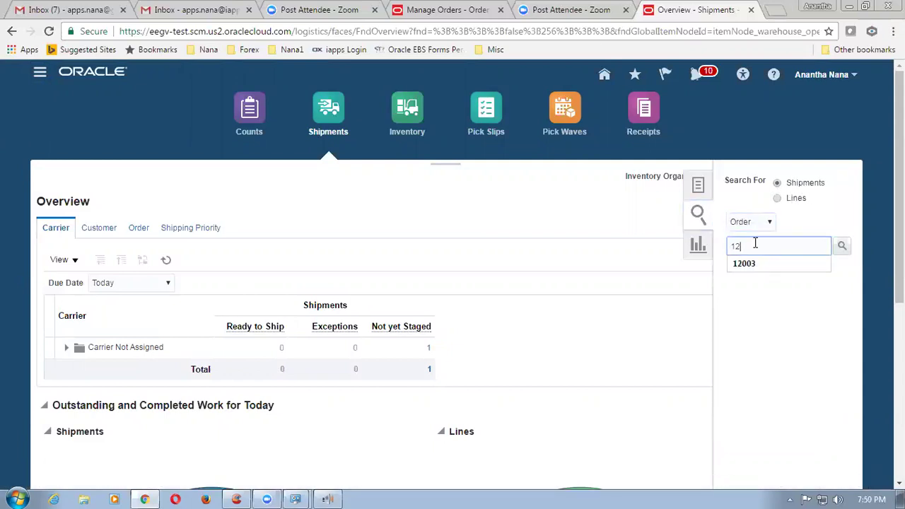
pyautogui.click(842, 246)
pyautogui.click(842, 246)
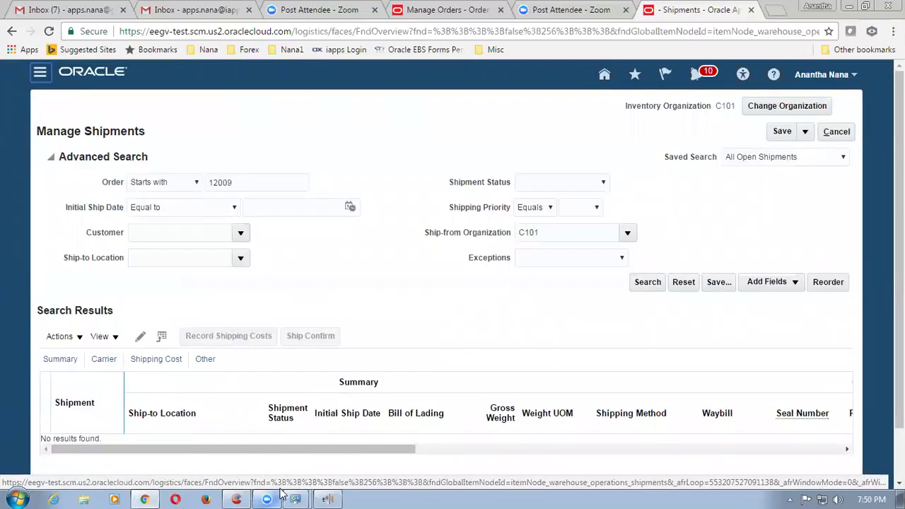
pyautogui.click(835, 133)
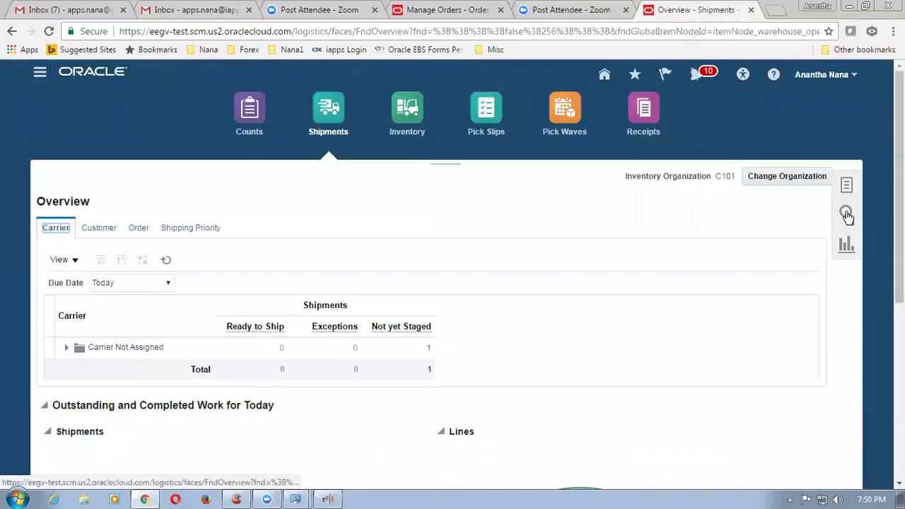
# Switch the search to shipment Lines by Order with order number 12009.
pyautogui.click(846, 215)
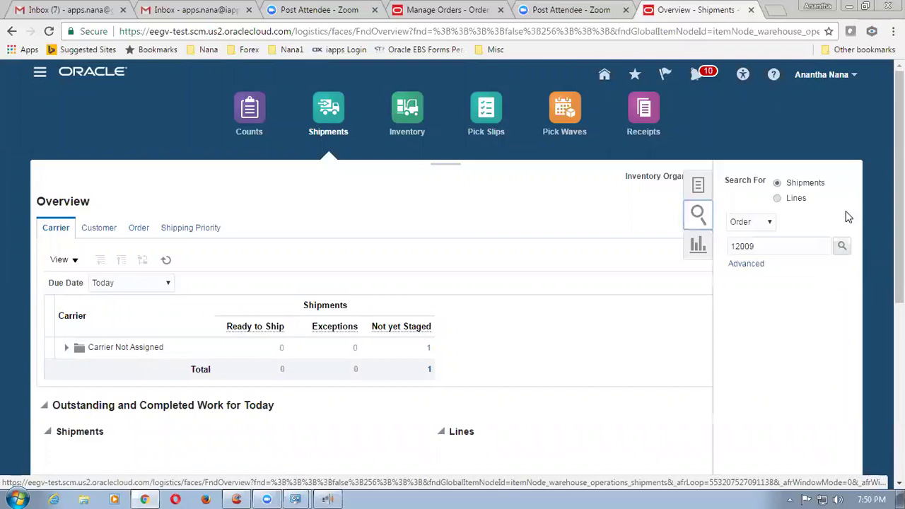
pyautogui.click(777, 198)
pyautogui.click(754, 245)
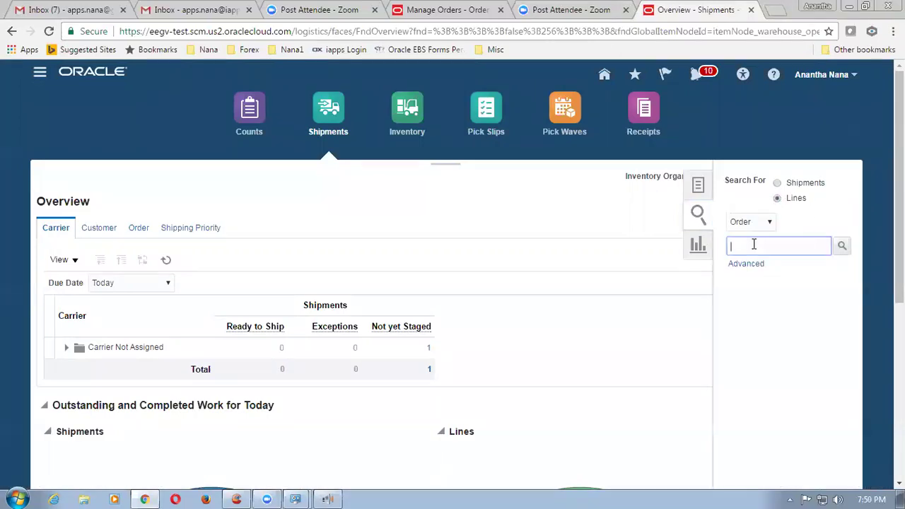
pyautogui.write('12009')
pyautogui.click(819, 337)
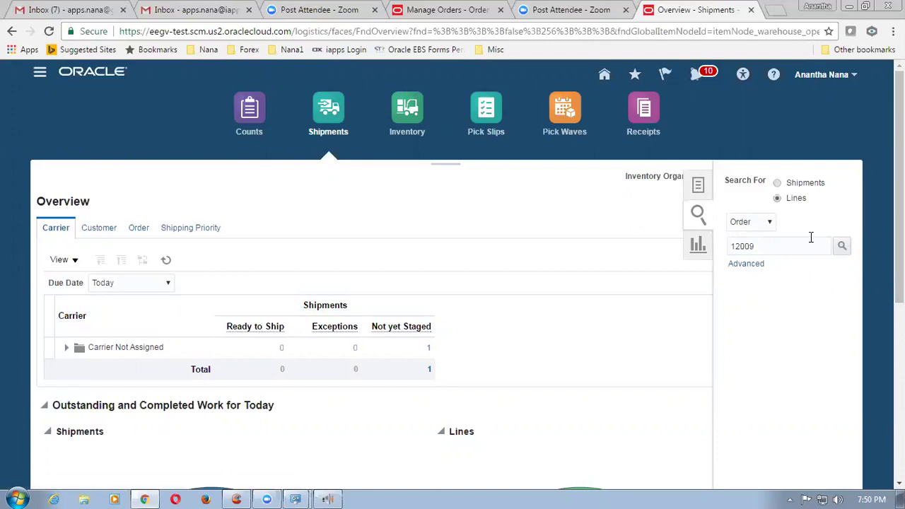
# Find order 12009's LPG Gas Bulk line and autocreate shipment 5002 for it.
pyautogui.click(843, 249)
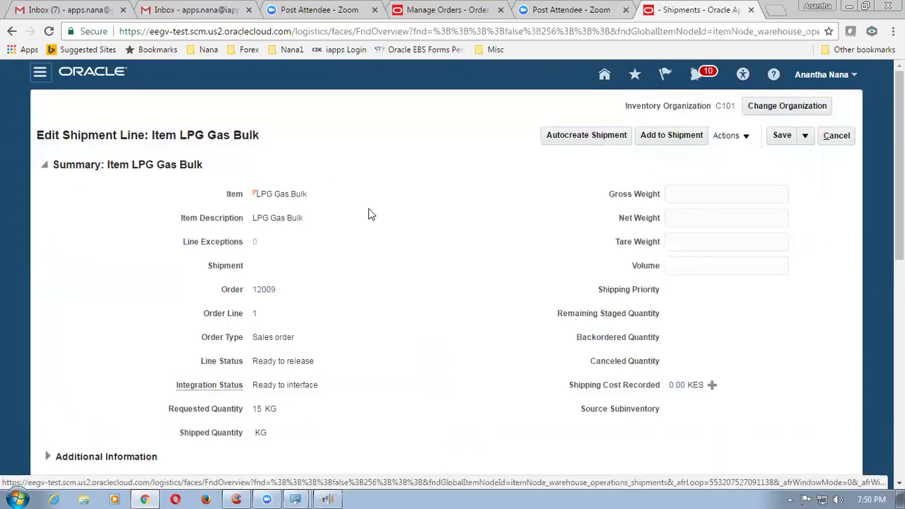
pyautogui.click(570, 138)
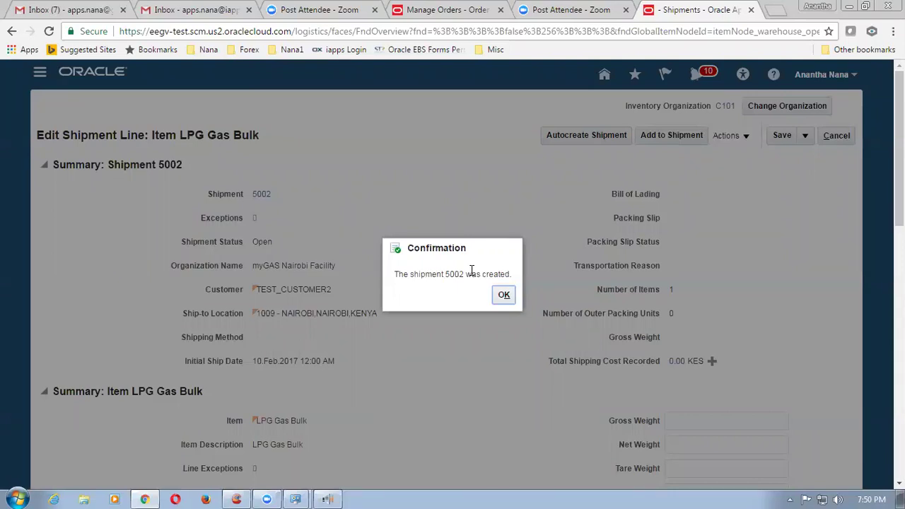
pyautogui.click(503, 295)
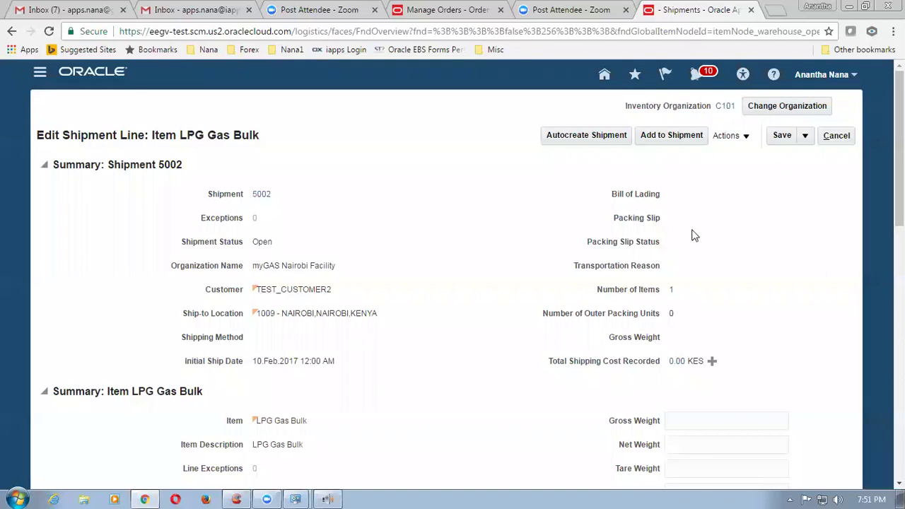
# Pick release shipment 5002's LPG Gas Bulk line and return to Manage Shipment Lines.
pyautogui.click(723, 141)
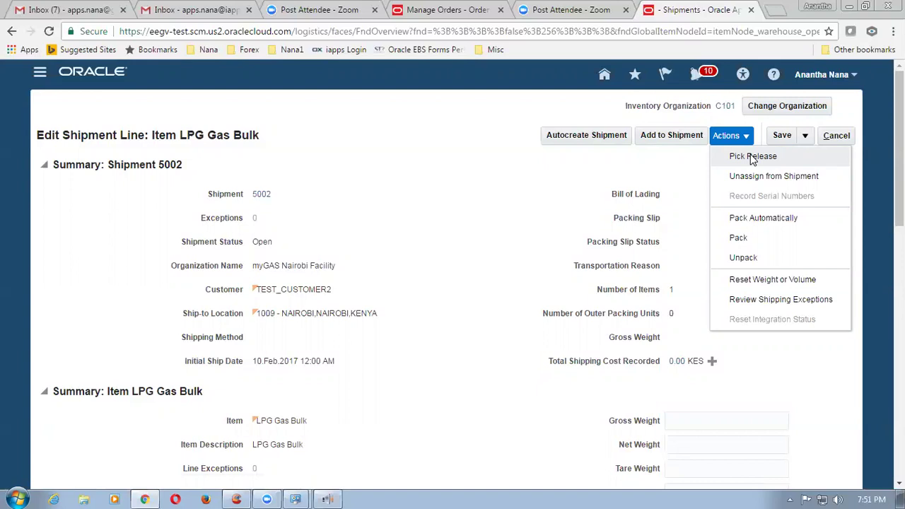
pyautogui.click(752, 156)
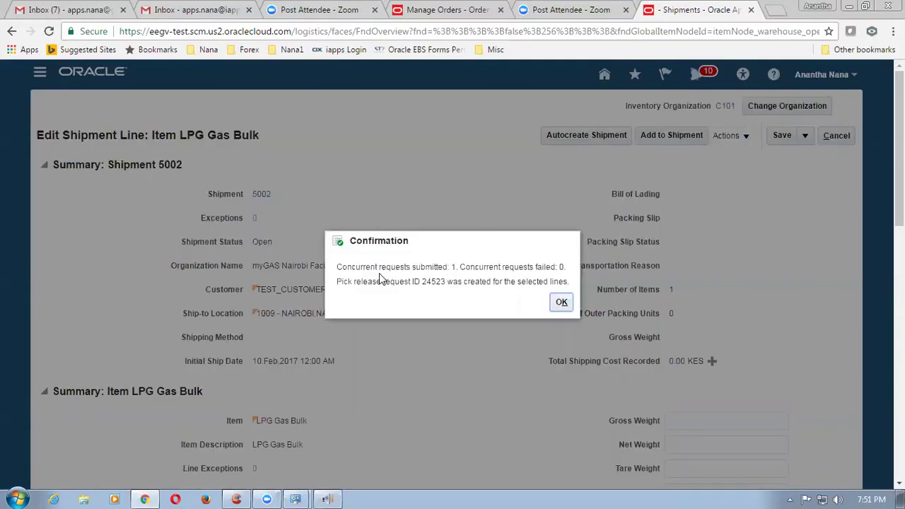
pyautogui.moveTo(375, 267); pyautogui.dragTo(484, 267)
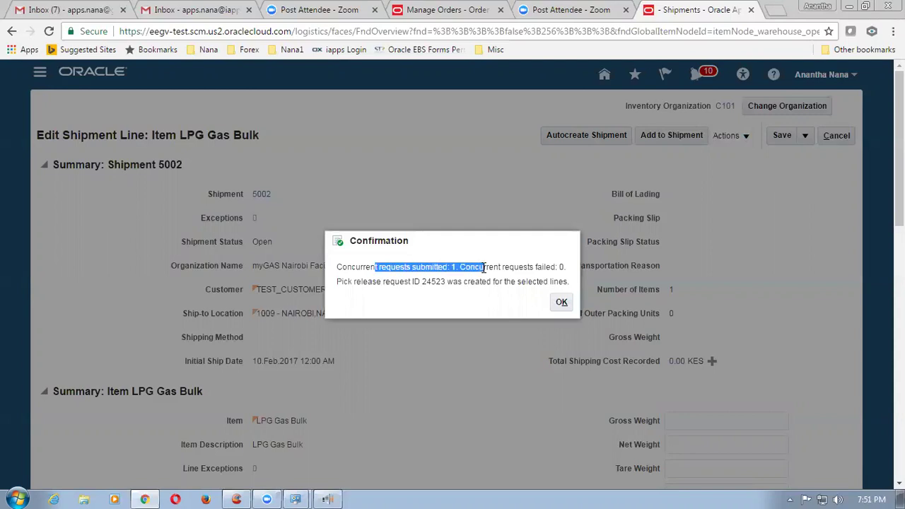
pyautogui.click(562, 302)
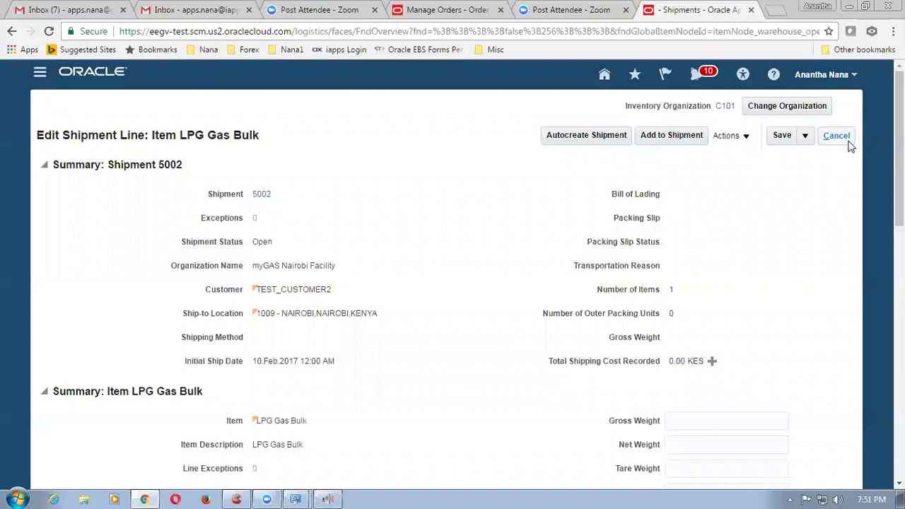
pyautogui.click(848, 140)
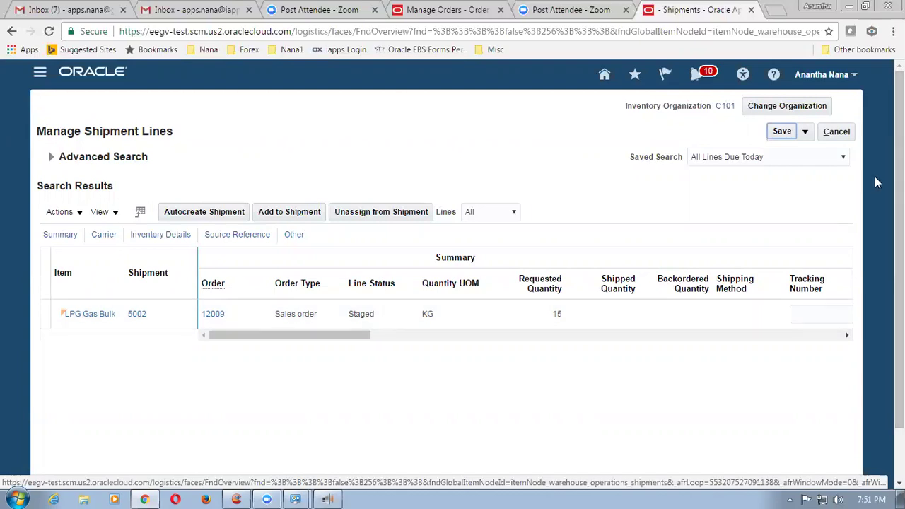
# Open the ready-to-ship shipment, then close shipment 5002 without saving.
pyautogui.click(836, 133)
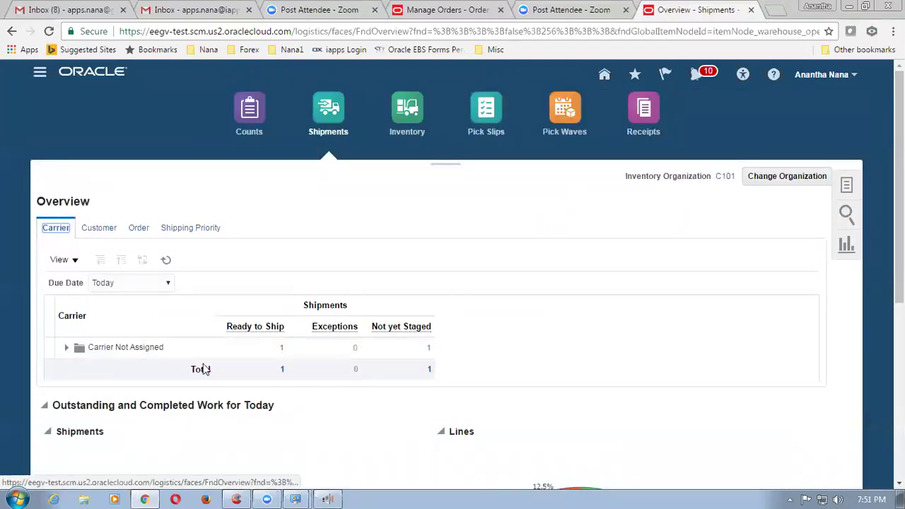
pyautogui.click(282, 352)
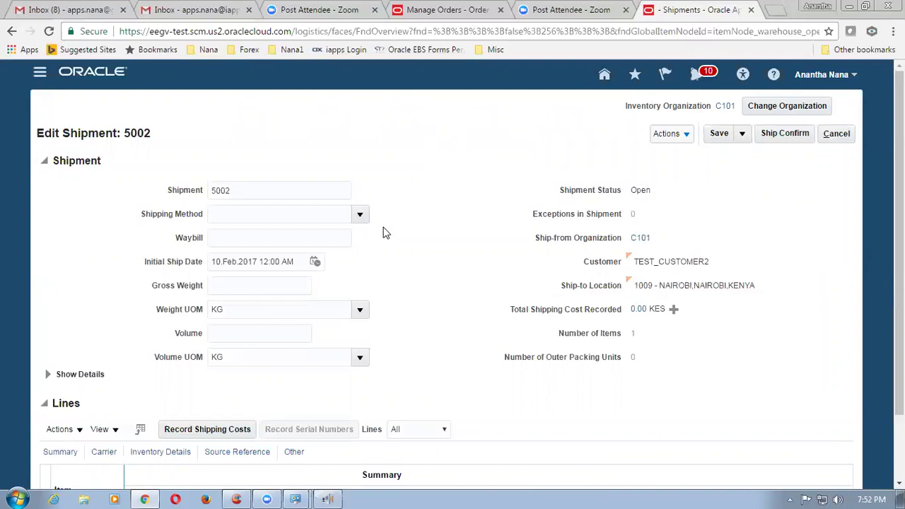
pyautogui.click(836, 134)
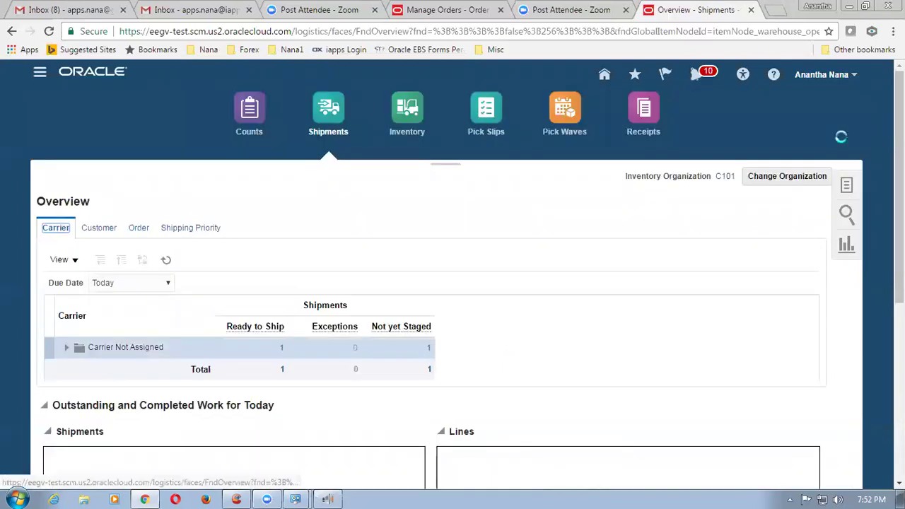
# Search Shipments by Shipment number 5002 and start ship-confirming it.
pyautogui.click(846, 213)
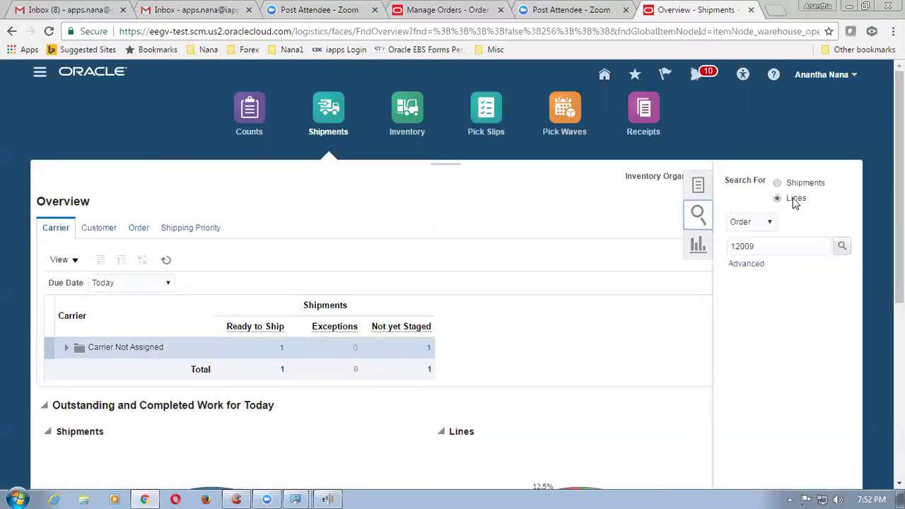
pyautogui.click(777, 182)
pyautogui.click(740, 222)
pyautogui.click(743, 237)
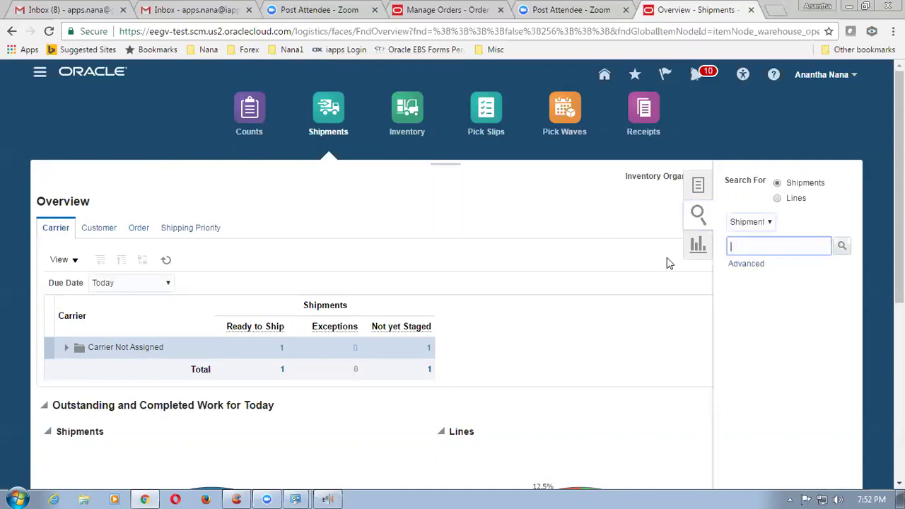
pyautogui.write('5002')
pyautogui.click(829, 280)
pyautogui.click(842, 246)
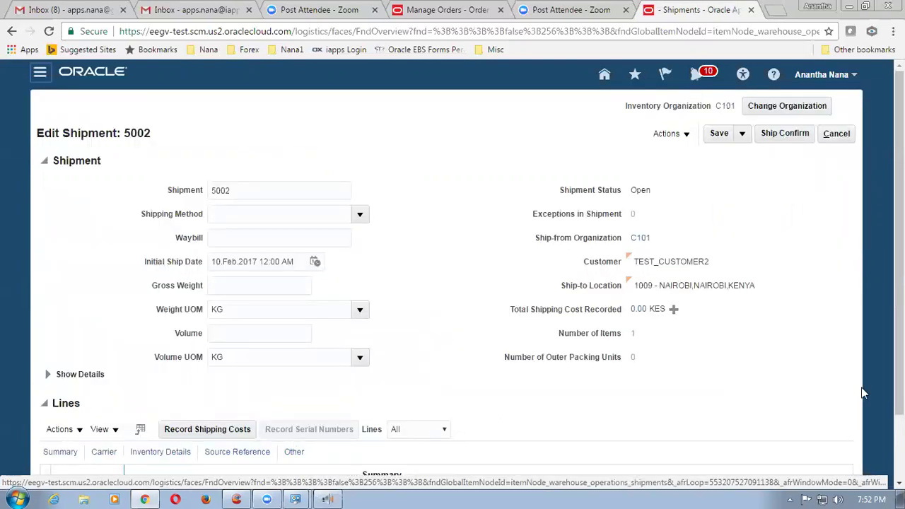
pyautogui.click(779, 135)
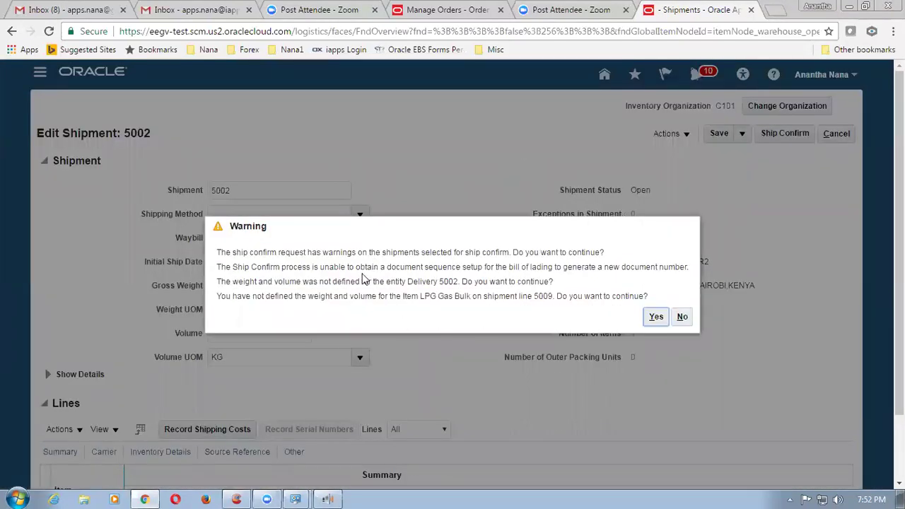
# Review the undefined weight, volume and bill-of-lading sequence warnings, then accept them with Yes.
pyautogui.moveTo(246, 281); pyautogui.dragTo(306, 281)
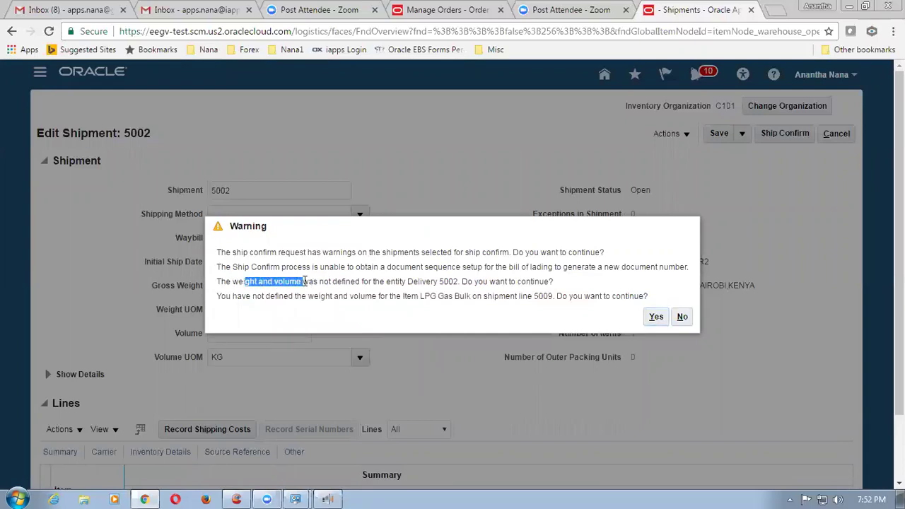
pyautogui.click(313, 298)
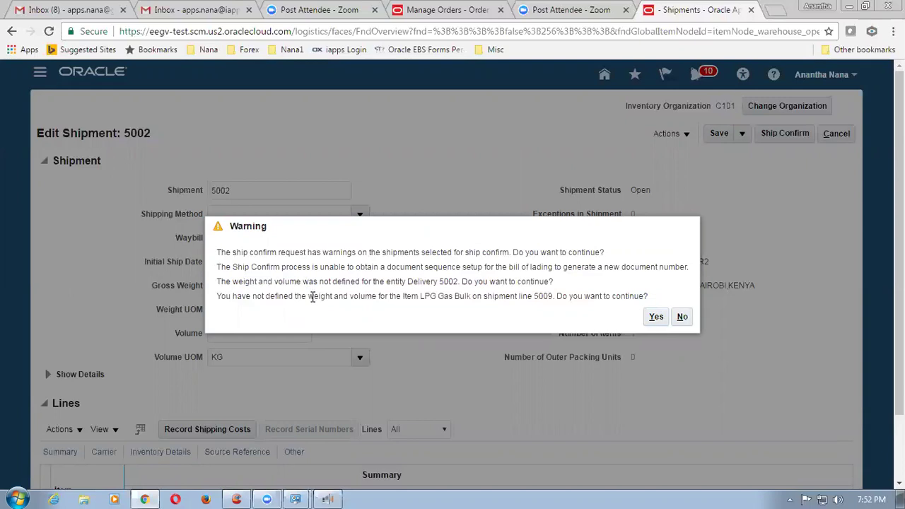
pyautogui.moveTo(257, 281); pyautogui.dragTo(471, 338)
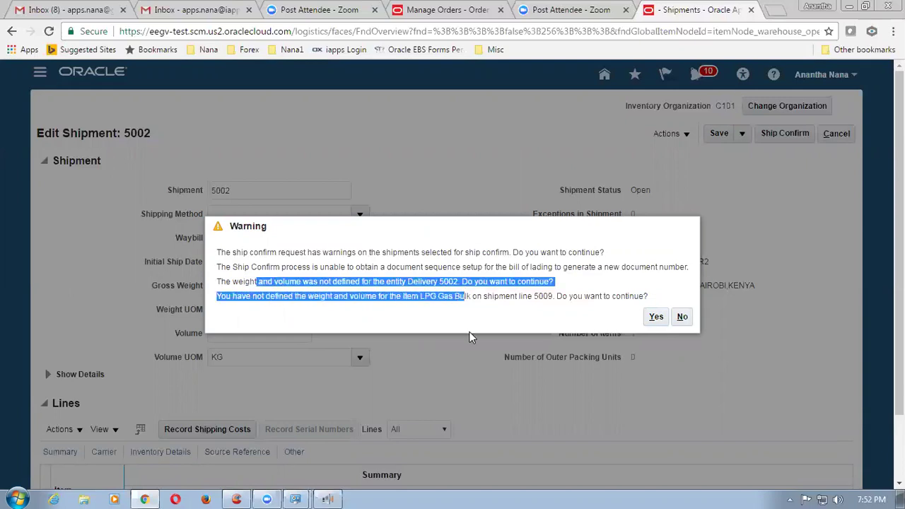
pyautogui.click(509, 267)
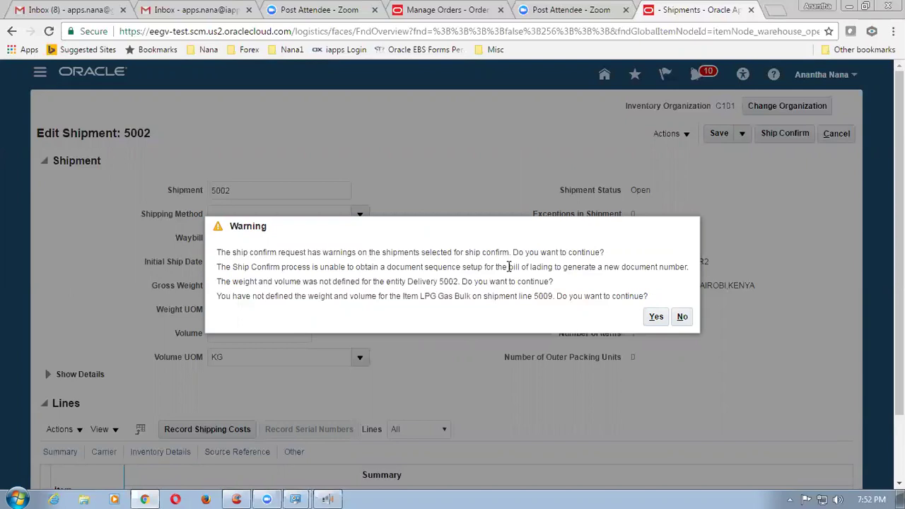
pyautogui.moveTo(489, 266); pyautogui.dragTo(580, 267)
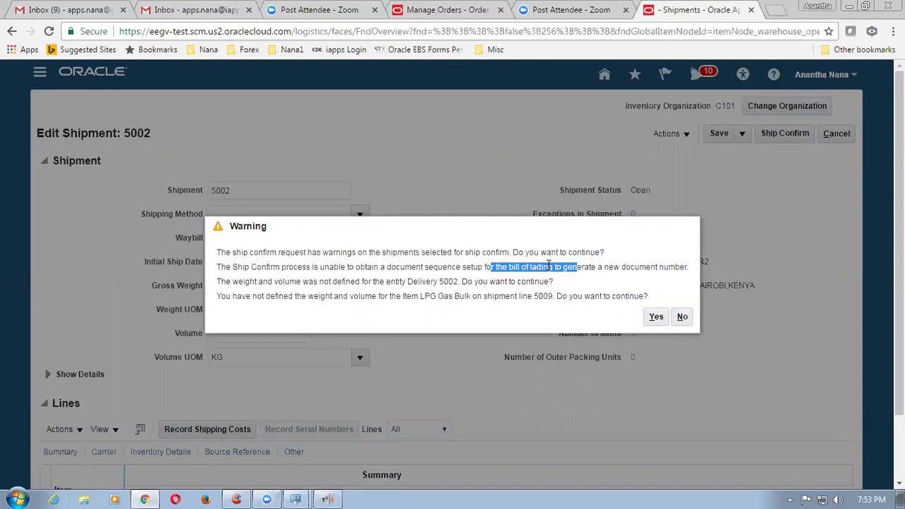
pyautogui.moveTo(502, 266); pyautogui.dragTo(578, 267)
pyautogui.moveTo(328, 267); pyautogui.dragTo(596, 266)
pyautogui.moveTo(319, 281); pyautogui.dragTo(339, 299)
pyautogui.moveTo(325, 266); pyautogui.dragTo(617, 267)
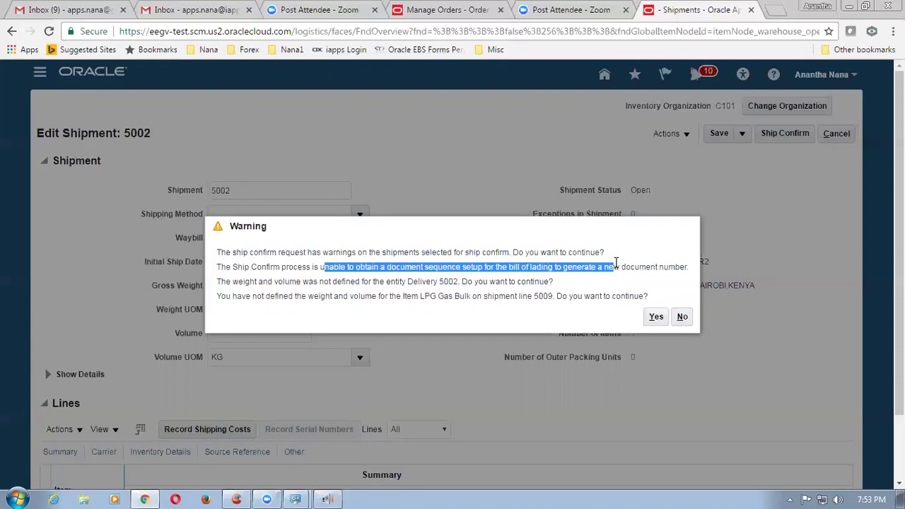
pyautogui.click(657, 324)
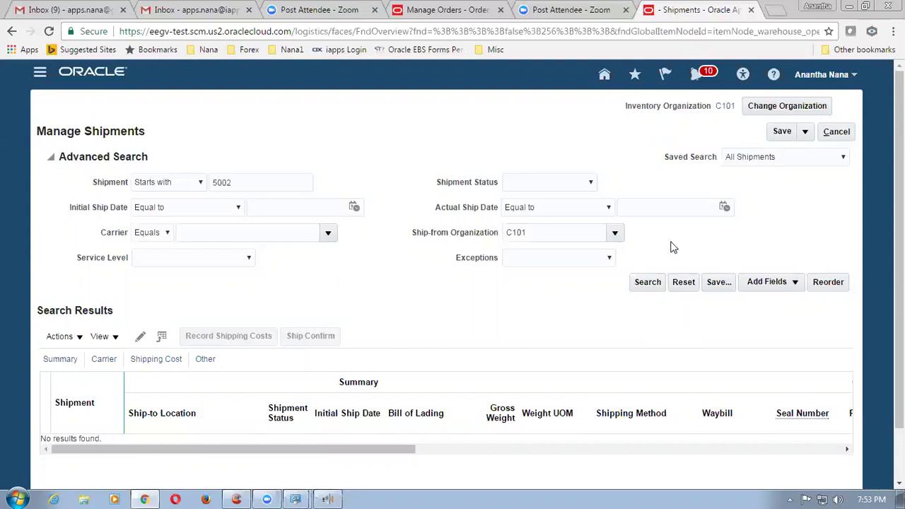
# Return to order 12009's orchestration process tab and refresh its status.
pyautogui.click(599, 17)
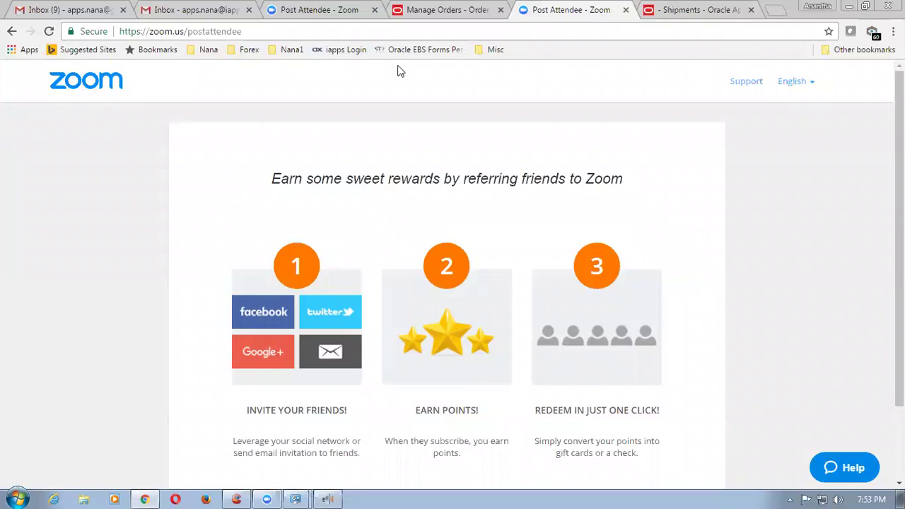
pyautogui.click(434, 15)
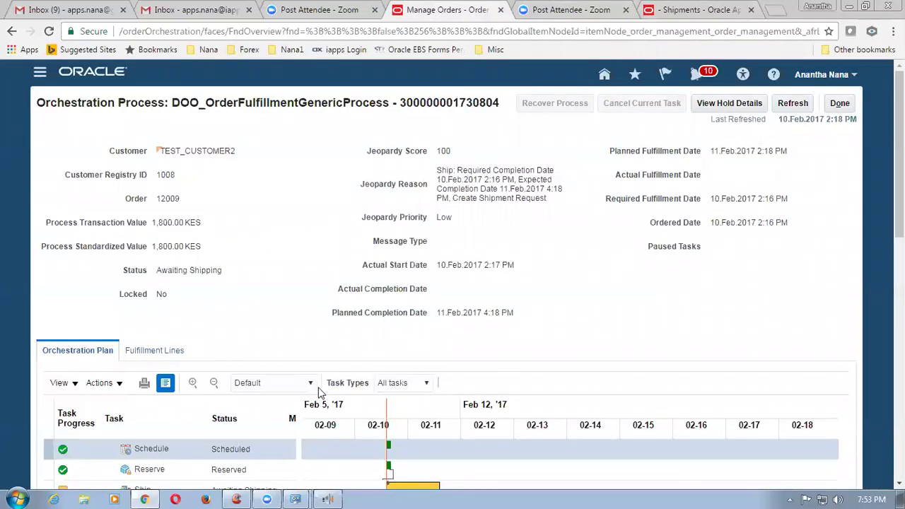
pyautogui.scroll(-2, 318, 391)
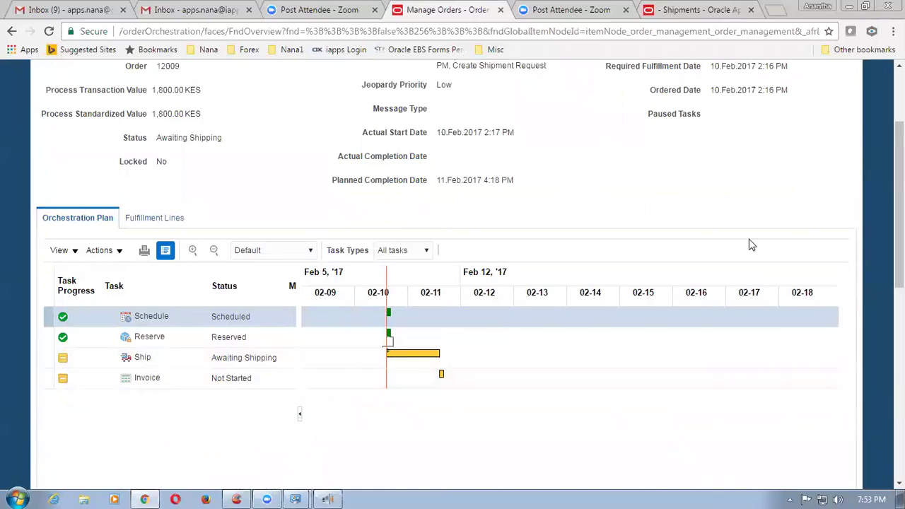
pyautogui.scroll(2, 751, 244)
pyautogui.click(793, 104)
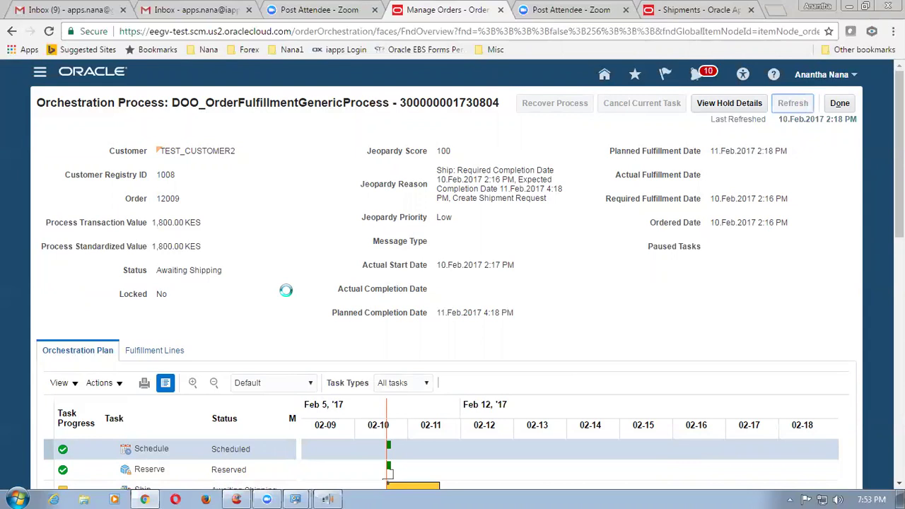
pyautogui.scroll(-1, 287, 293)
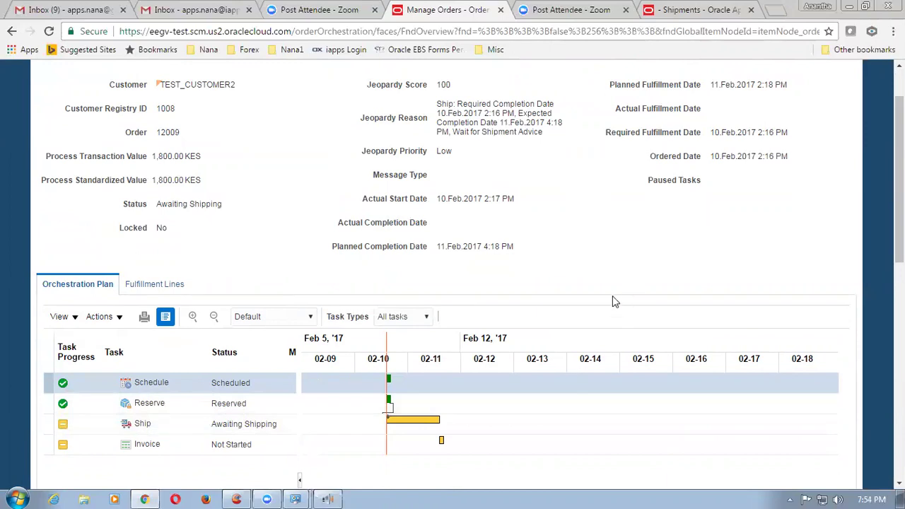
pyautogui.scroll(2, 711, 351)
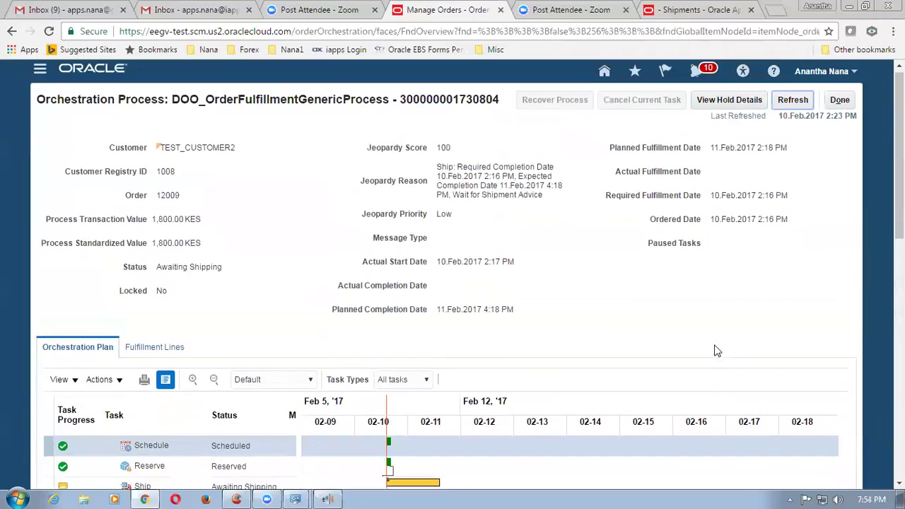
pyautogui.scroll(-2, 780, 172)
pyautogui.scroll(2, 780, 172)
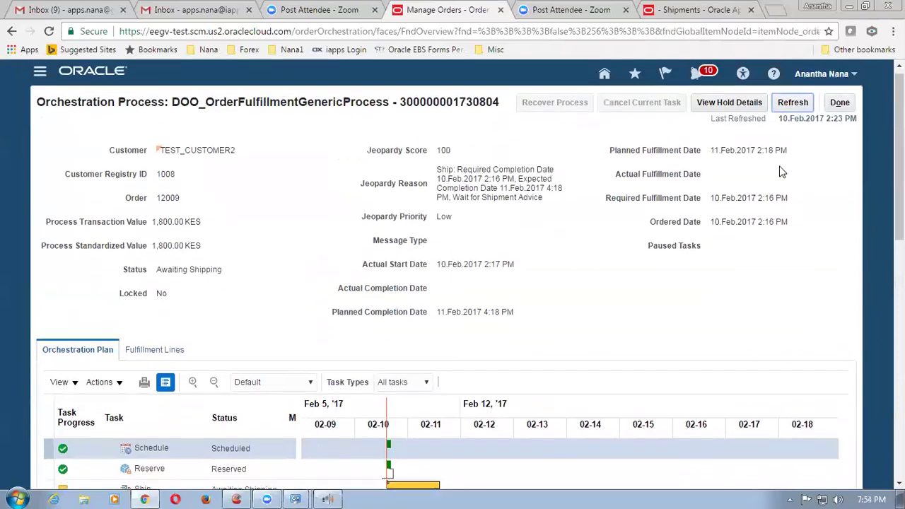
# Zoom out and refresh until Ship shows Shipped and Invoice shows Awaiting Billing.
pyautogui.hotkey('ctrl', '-')
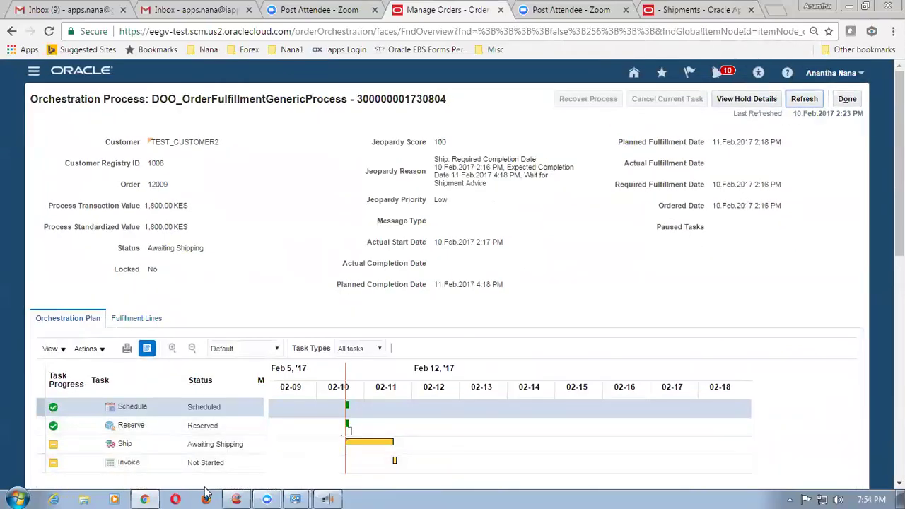
pyautogui.click(806, 99)
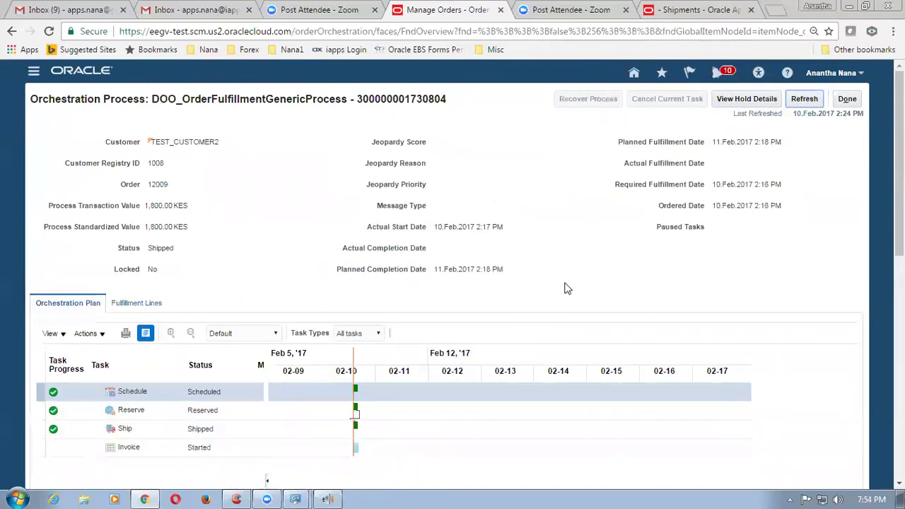
pyautogui.scroll(-1, 566, 288)
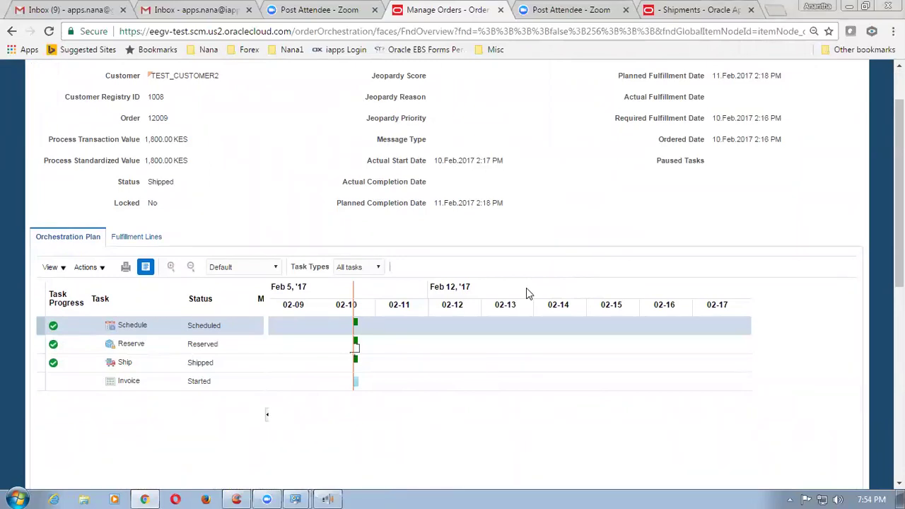
pyautogui.scroll(1, 898, 212)
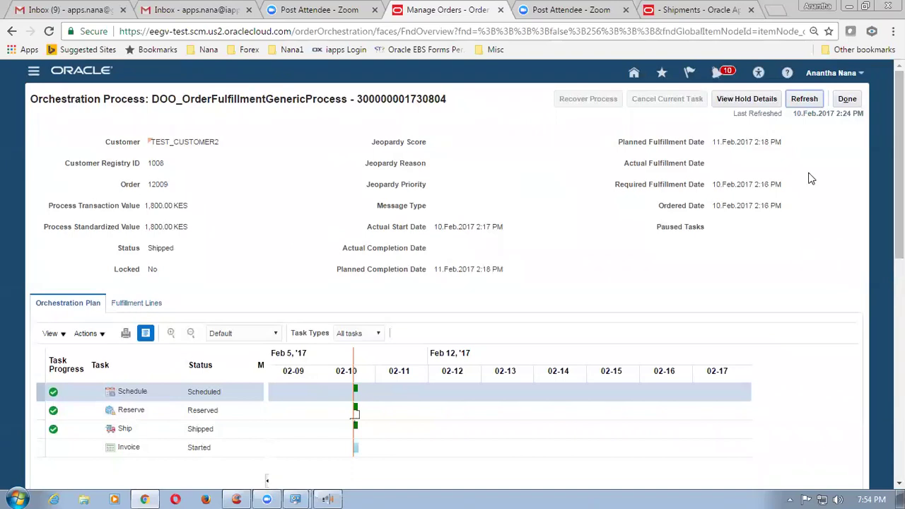
pyautogui.click(804, 101)
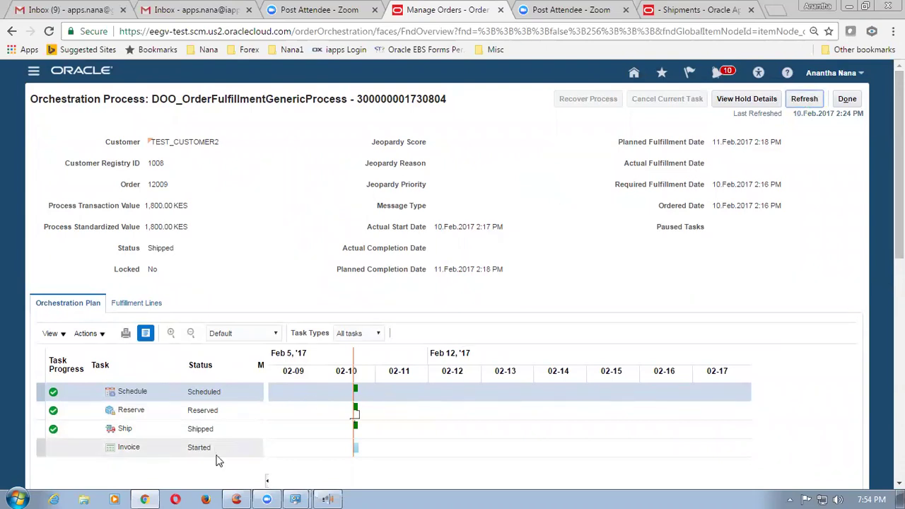
pyautogui.click(806, 104)
# Close order 12009's orchestration and fulfillment pages, return to the overview, and sign out.
pyautogui.click(844, 101)
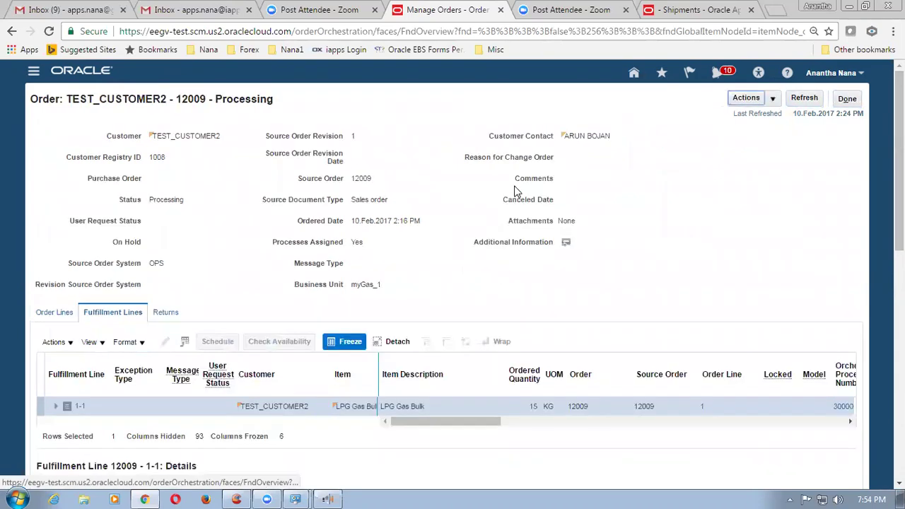
pyautogui.click(848, 101)
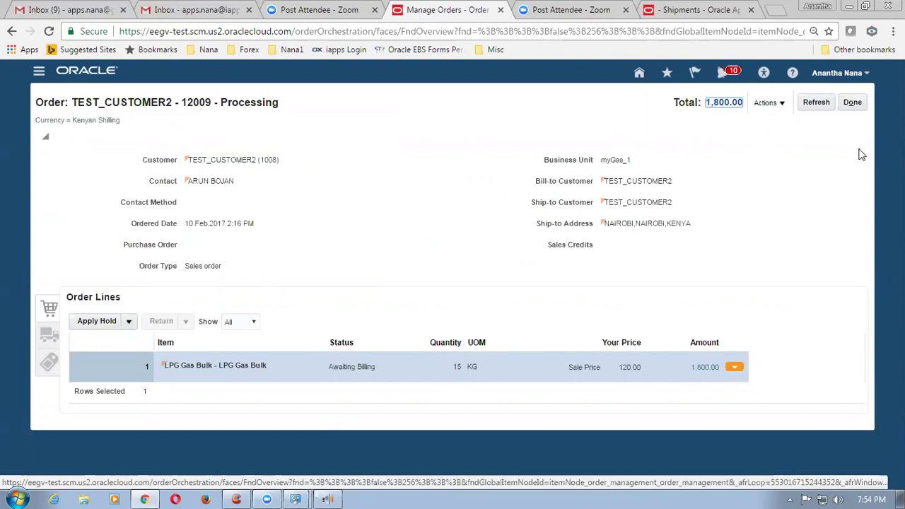
pyautogui.click(853, 104)
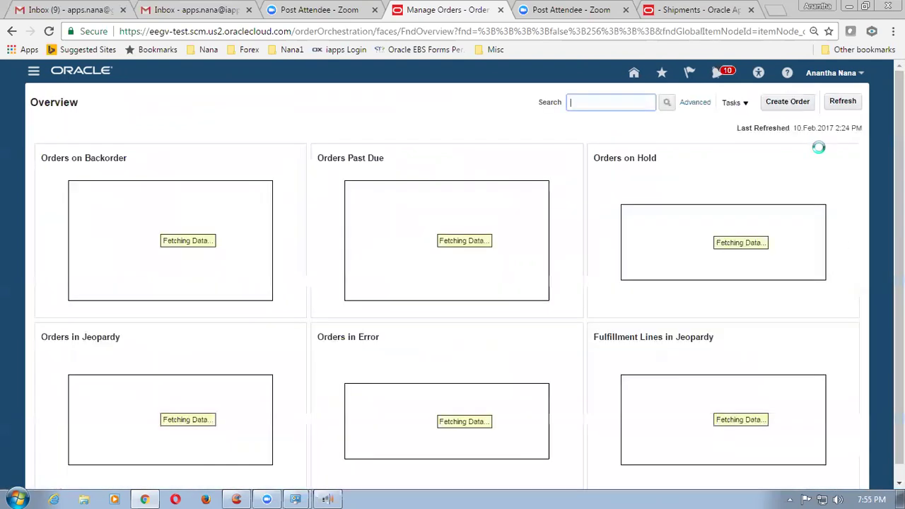
pyautogui.click(831, 77)
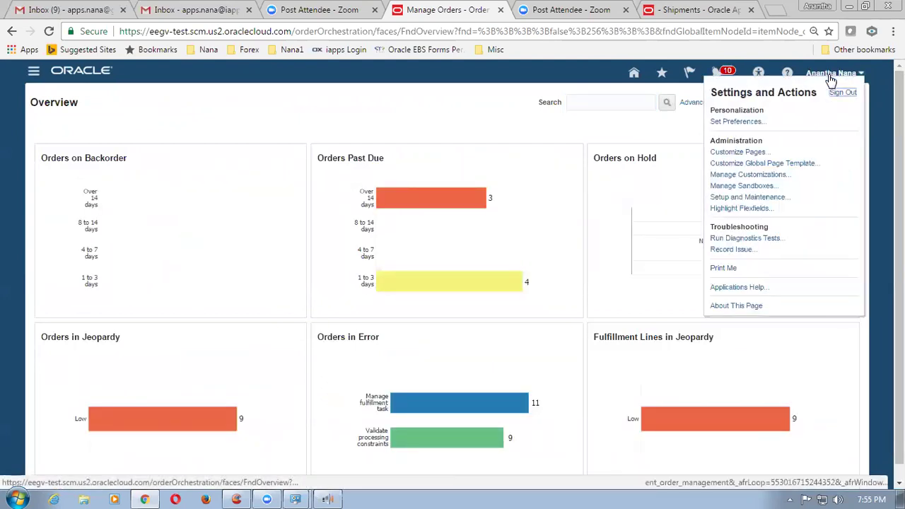
pyautogui.click(844, 94)
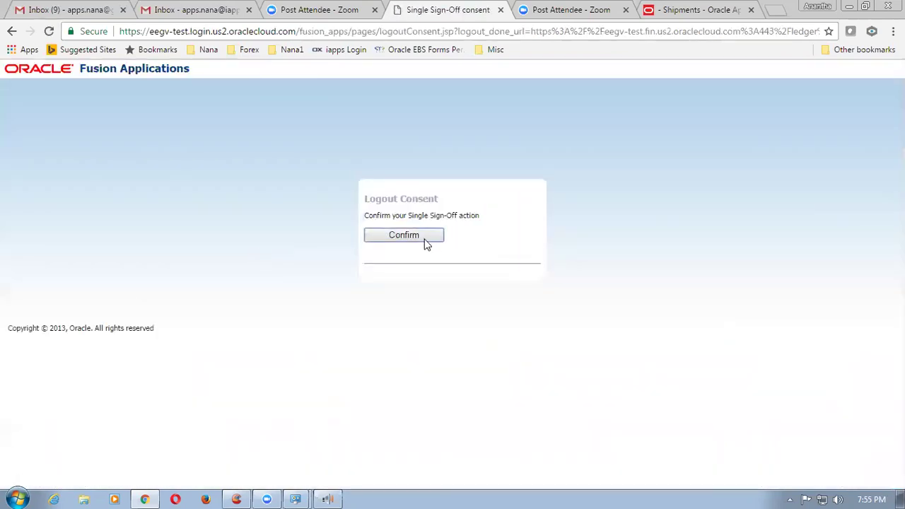
# Confirm sign-out and sign back in as user 'financials' with its password.
pyautogui.click(403, 235)
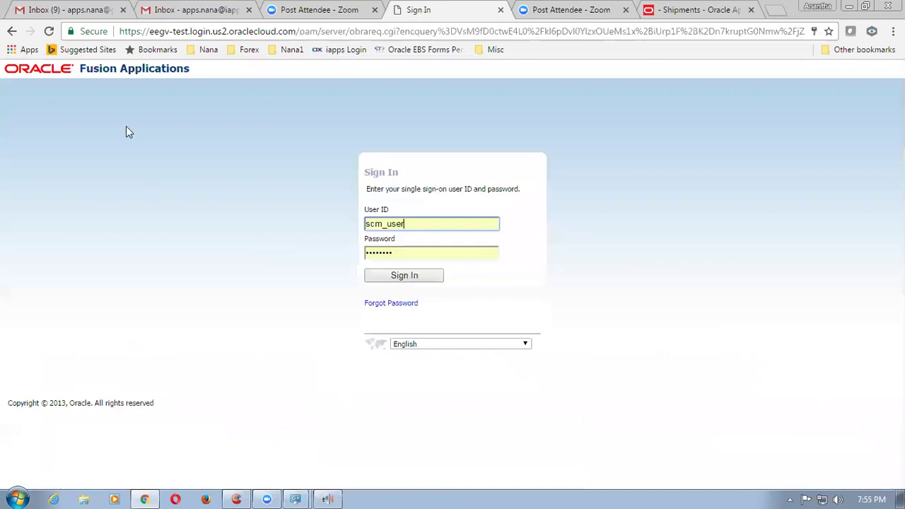
pyautogui.doubleClick(414, 223)
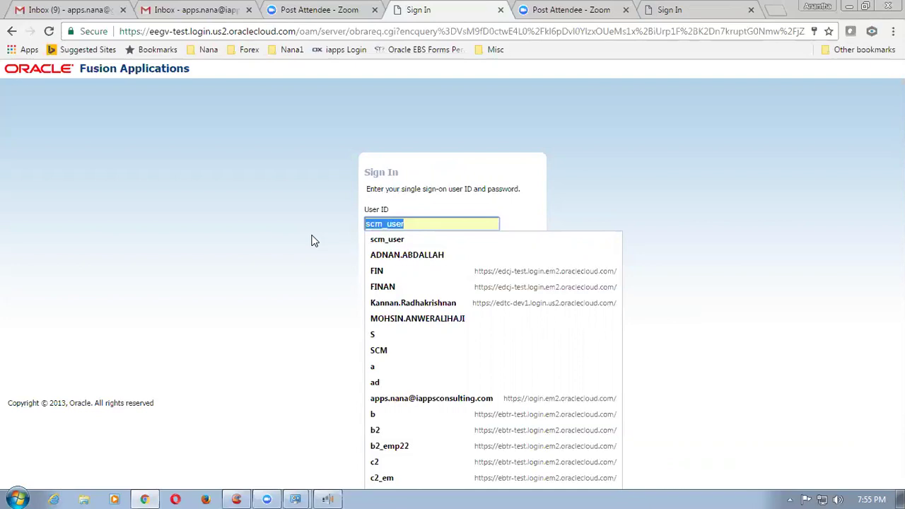
pyautogui.write('financials')
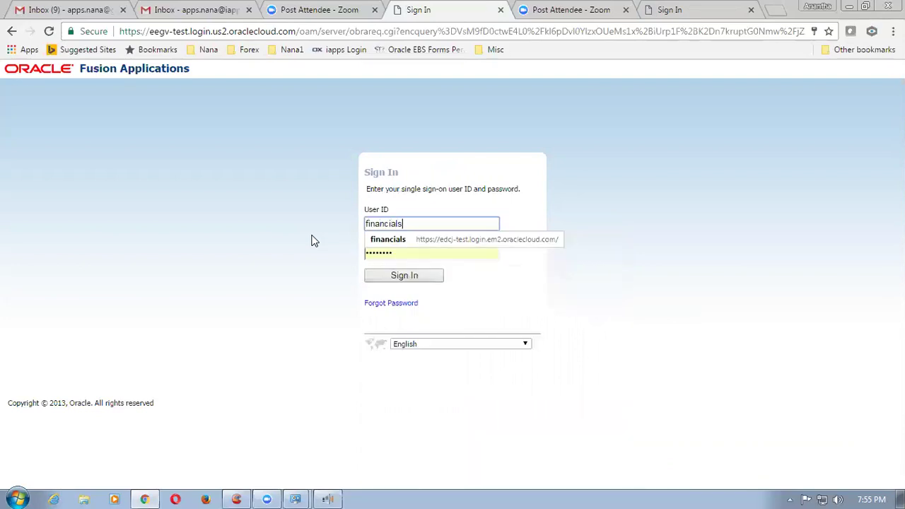
pyautogui.press('Tab')
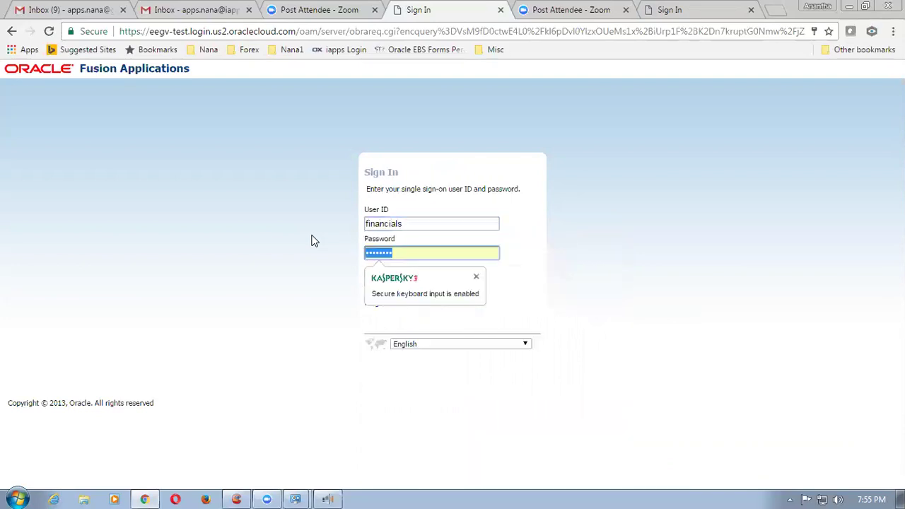
pyautogui.write('•••••')
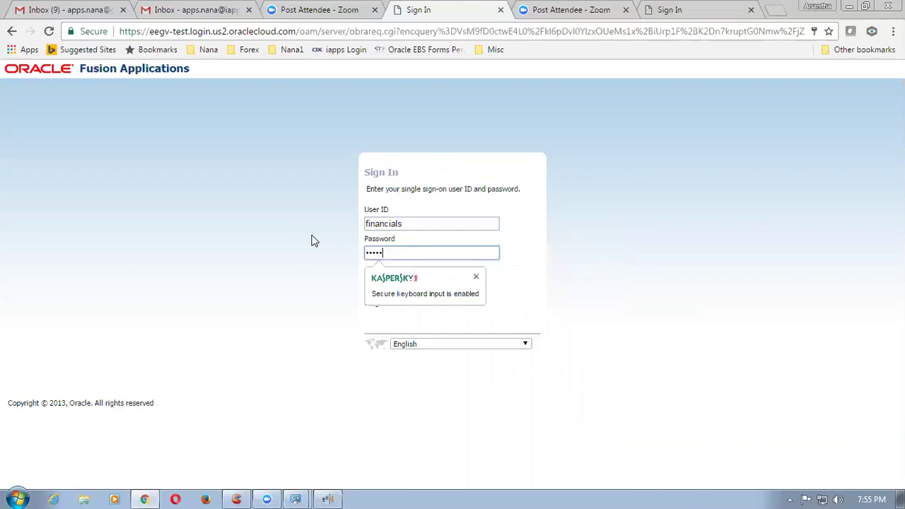
pyautogui.write('•••')
pyautogui.press('Return')
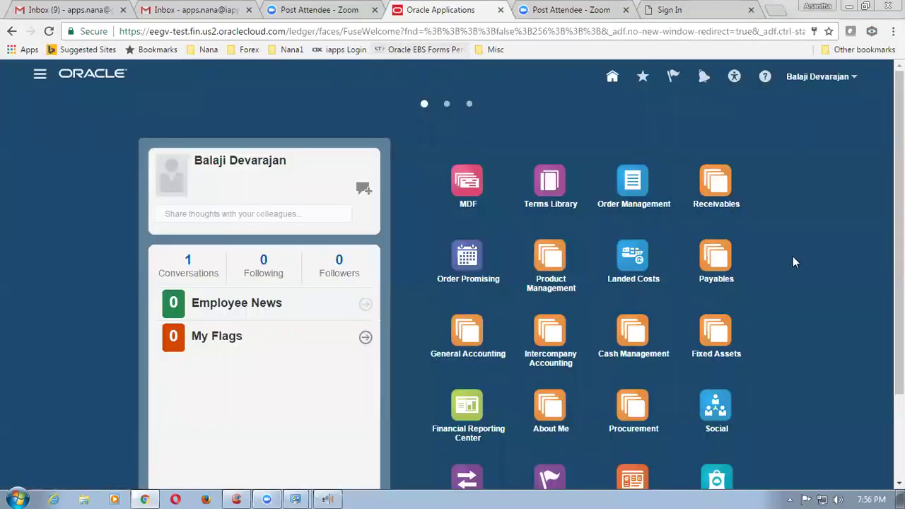
pyautogui.scroll(-2, 800, 314)
pyautogui.scroll(2, 801, 297)
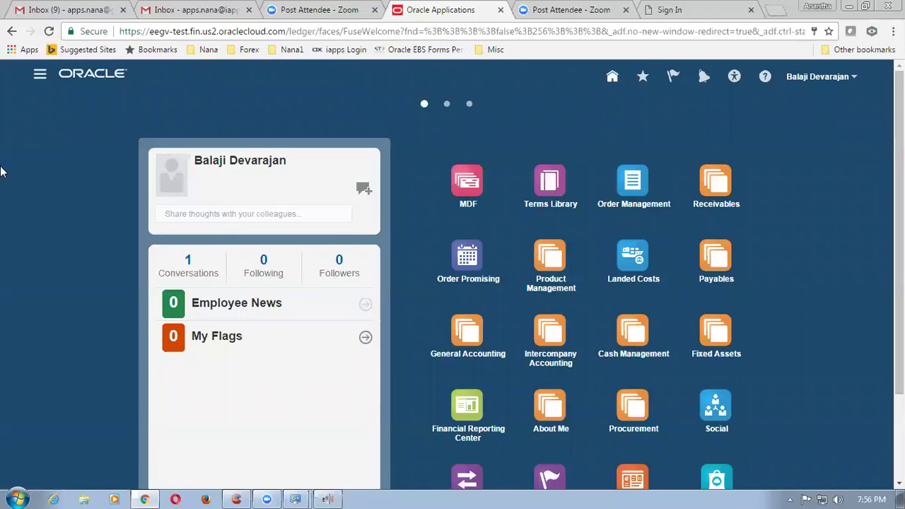
pyautogui.click(40, 73)
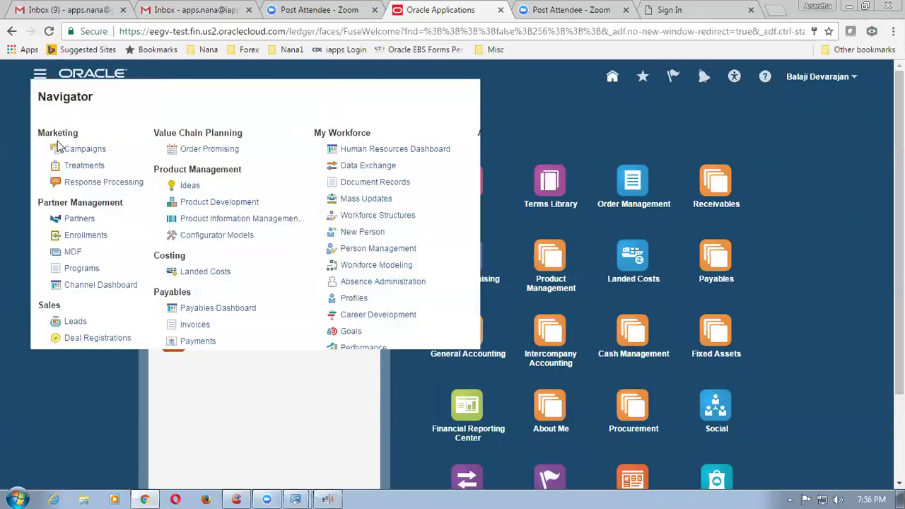
# Go to the Scheduled Processes work area under Tools in the Navigator.
pyautogui.scroll(-2, 787, 330)
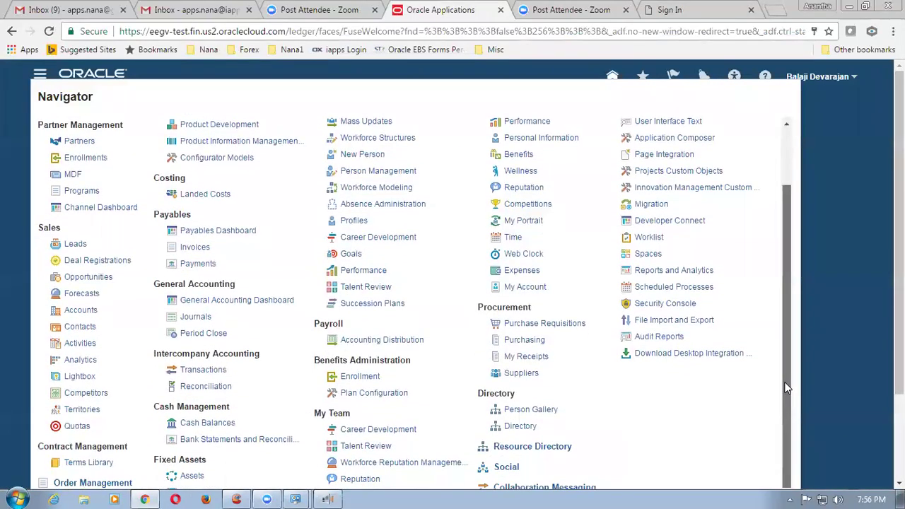
pyautogui.click(703, 293)
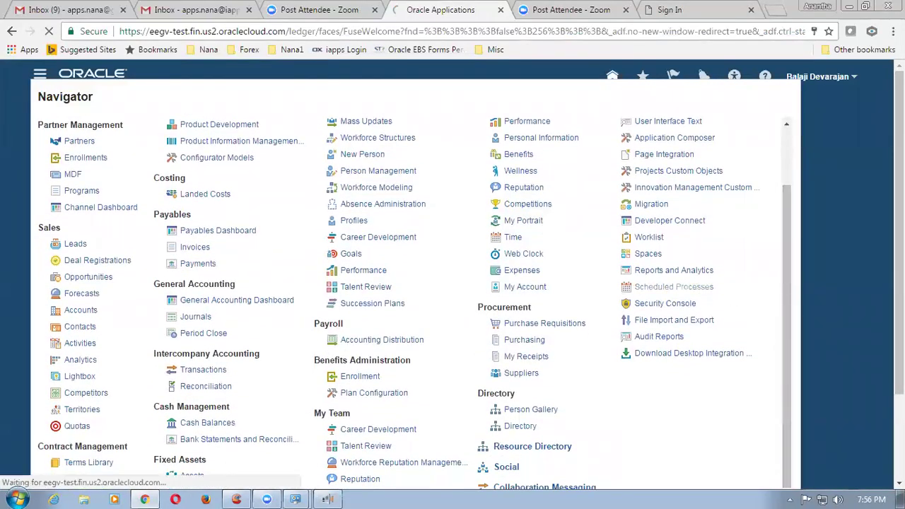
pyautogui.click(538, 36)
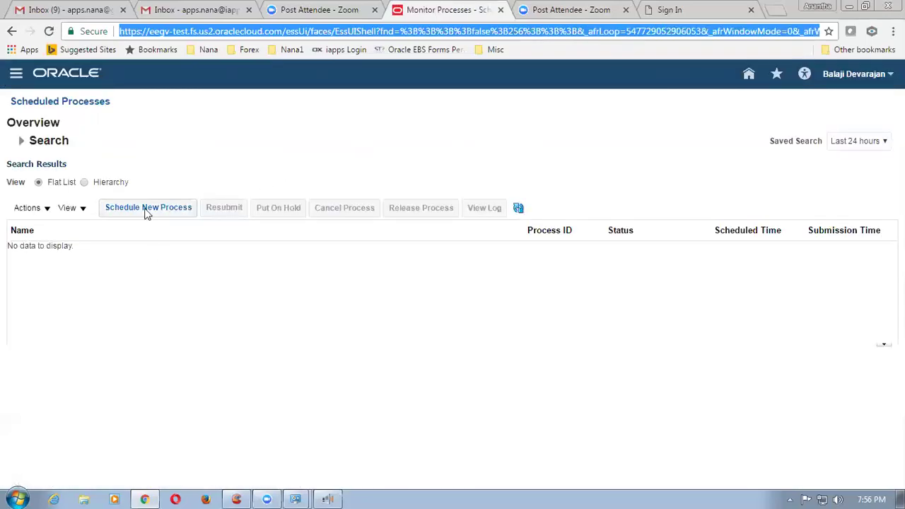
# Schedule a new process, find and select Import AutoInvoice by name, and confirm it.
pyautogui.click(143, 208)
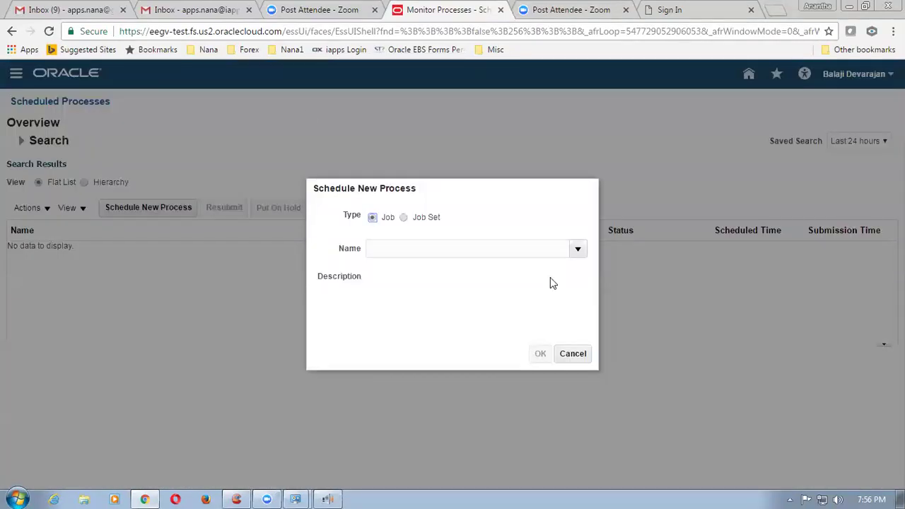
pyautogui.click(577, 248)
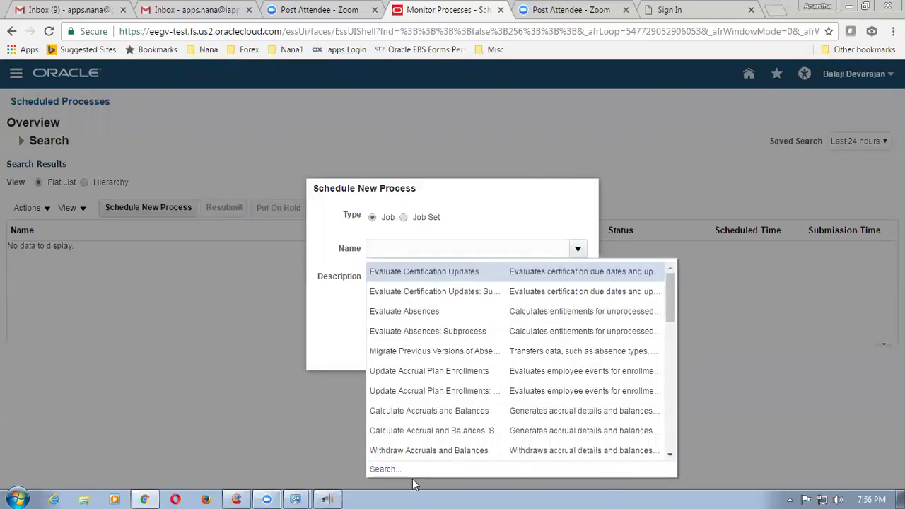
pyautogui.click(395, 470)
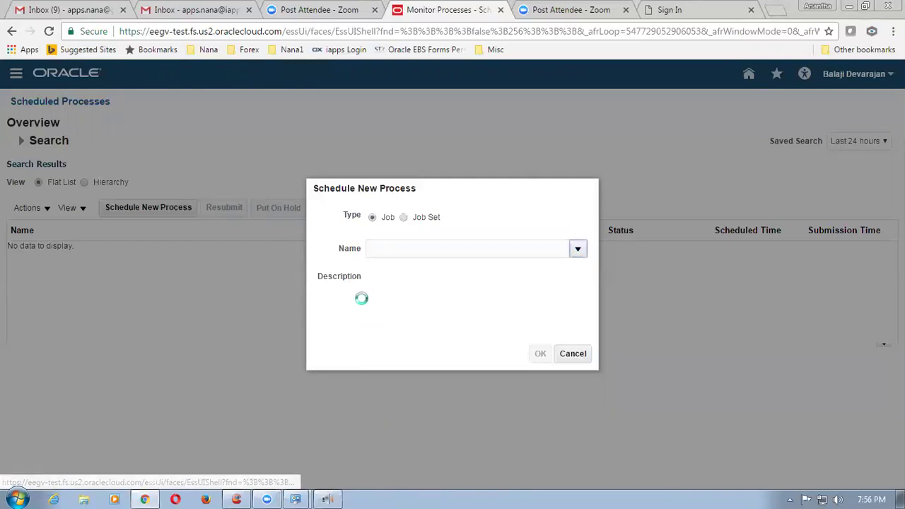
pyautogui.click(403, 174)
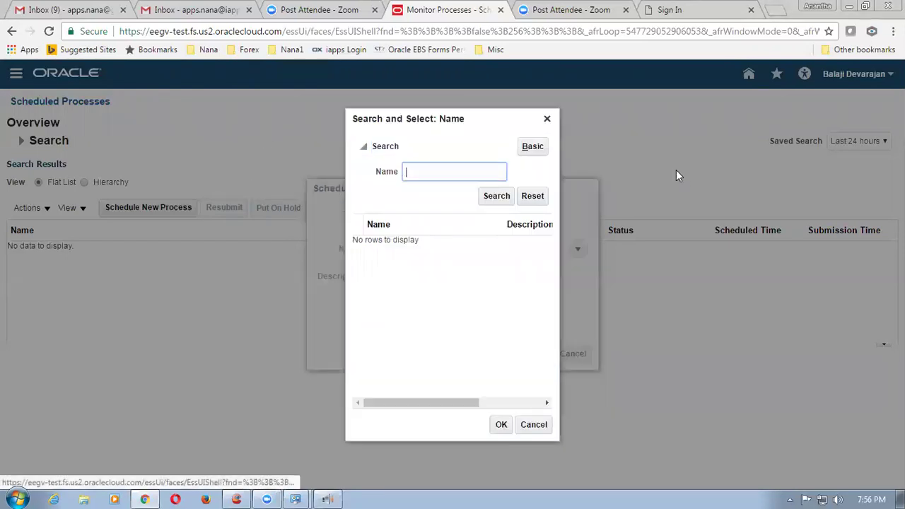
pyautogui.write('Impo')
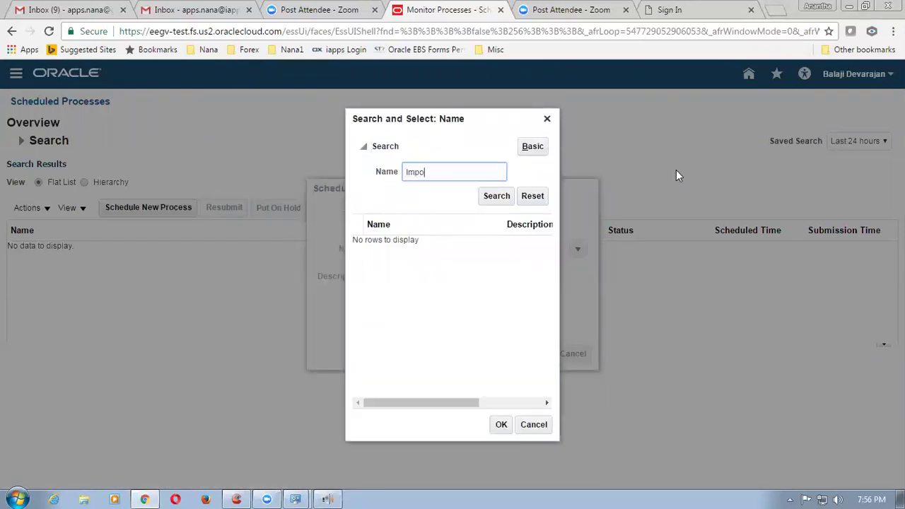
pyautogui.write('rt Auto')
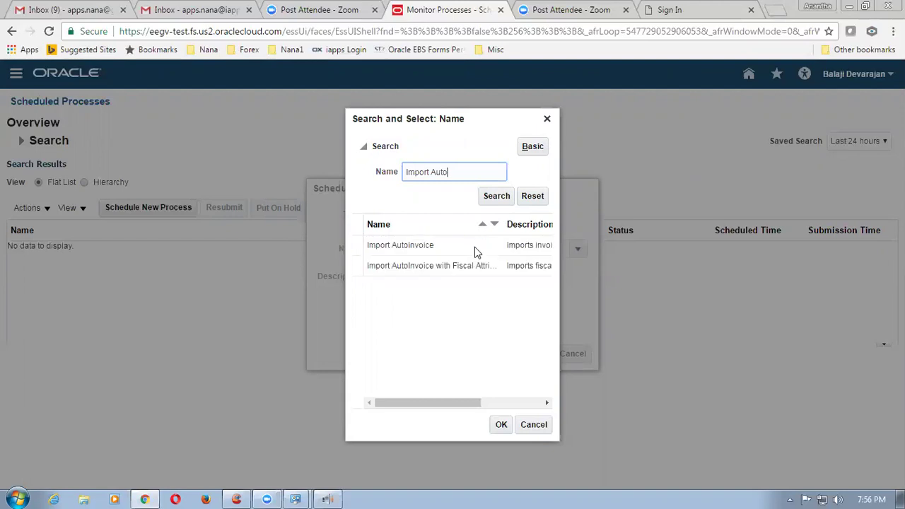
pyautogui.click(368, 245)
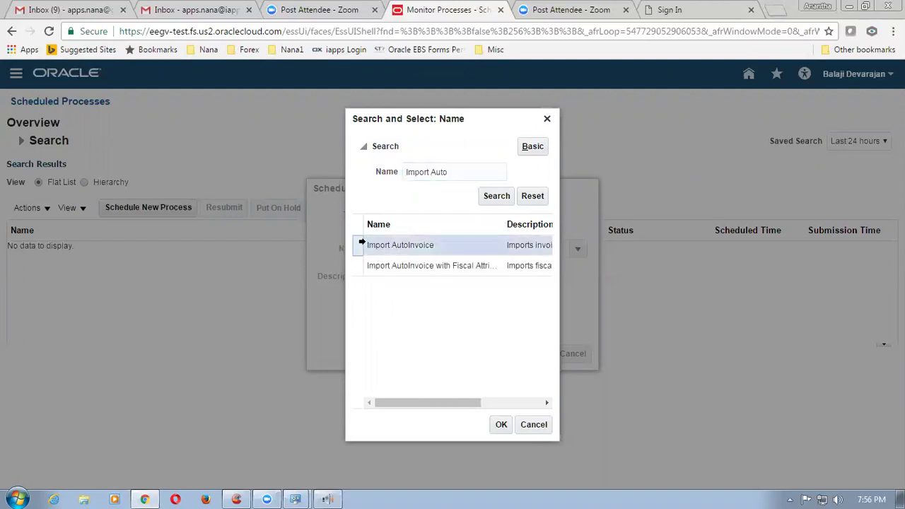
pyautogui.click(501, 425)
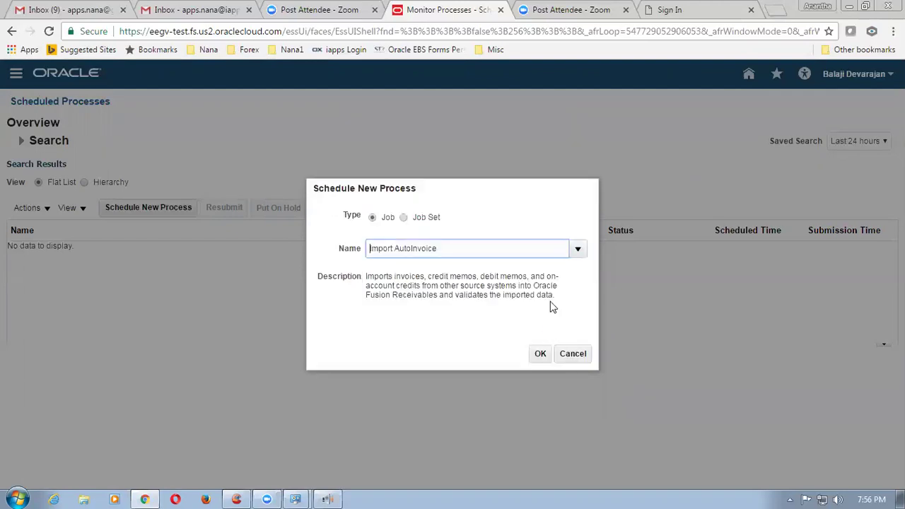
pyautogui.click(539, 356)
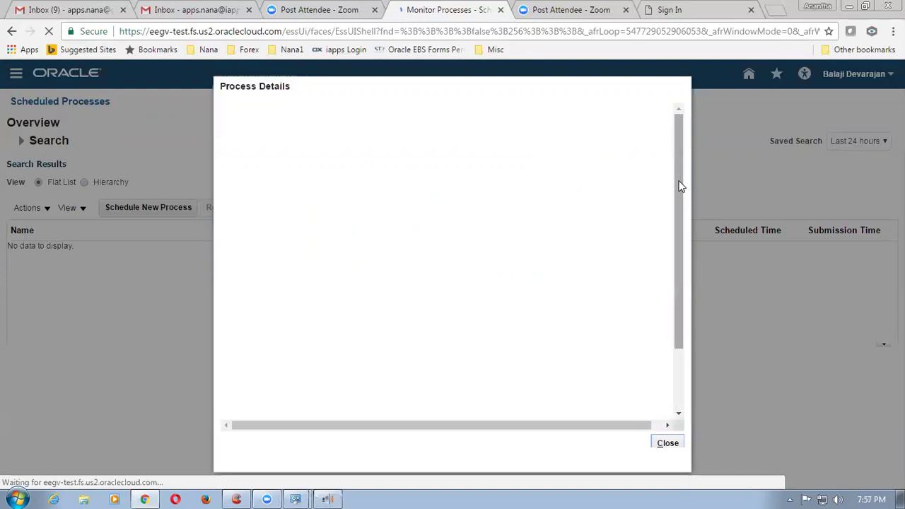
pyautogui.moveTo(680, 186)
pyautogui.mouseDown()
pyautogui.moveTo(680, 205)
pyautogui.moveTo(681, 172)
pyautogui.mouseUp()
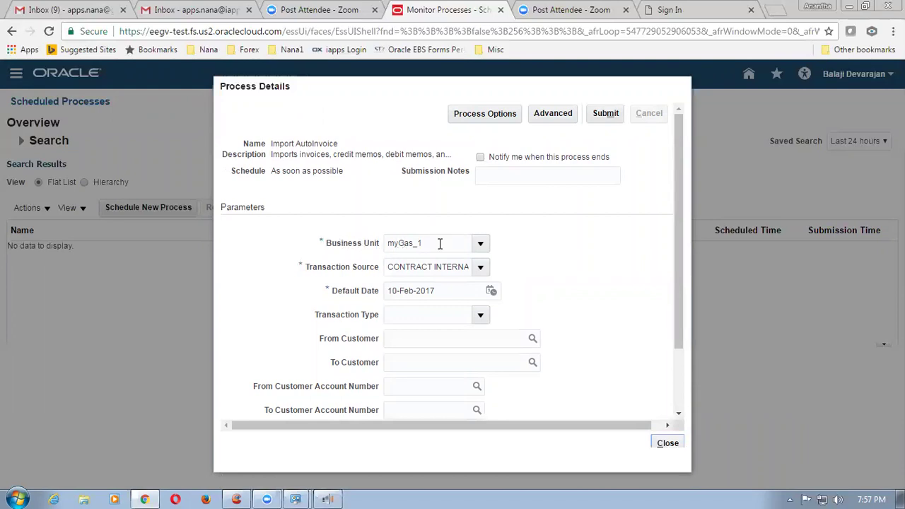
# Set transaction source Distributed Order Orchestration and submit Import AutoInvoice as process 24530.
pyautogui.click(480, 267)
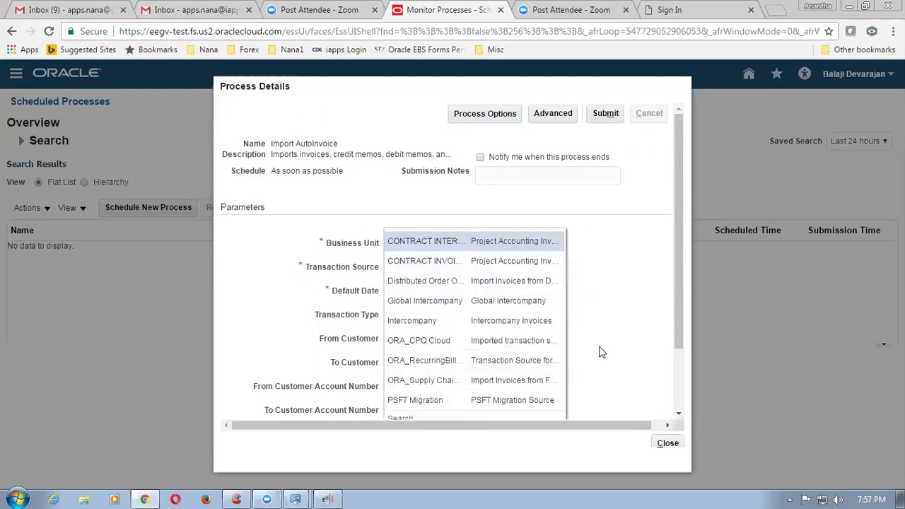
pyautogui.click(477, 282)
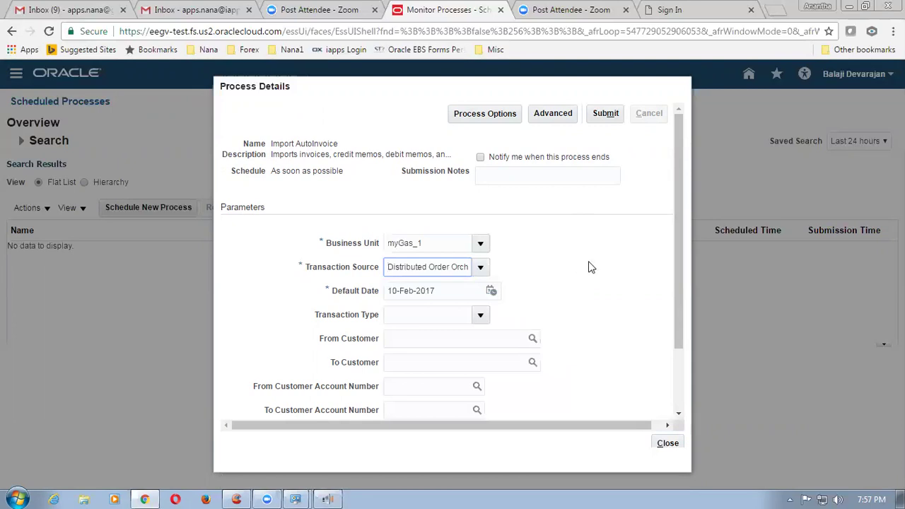
pyautogui.moveTo(673, 306); pyautogui.dragTo(673, 344)
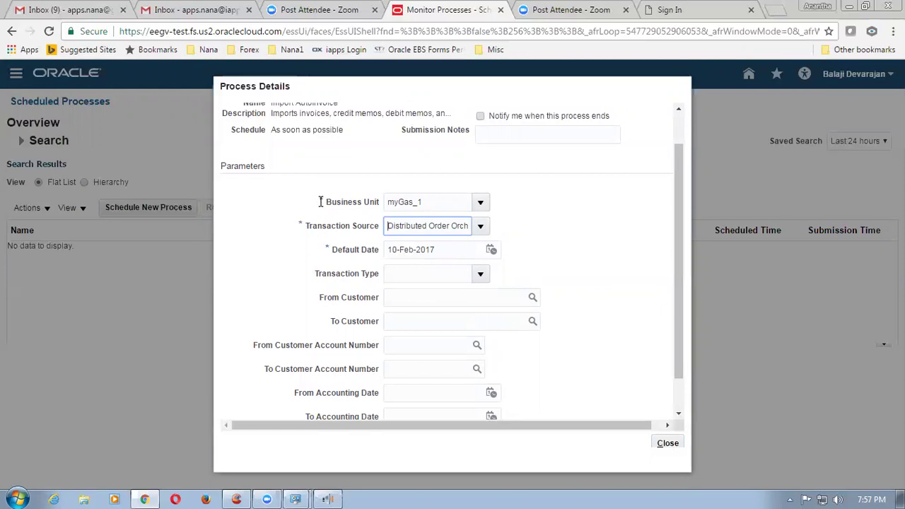
pyautogui.moveTo(678, 258); pyautogui.dragTo(671, 188)
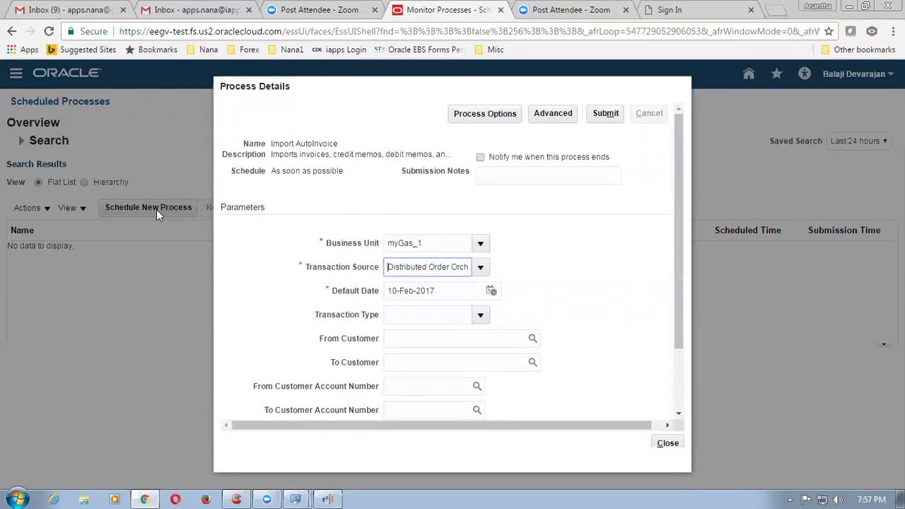
pyautogui.click(600, 117)
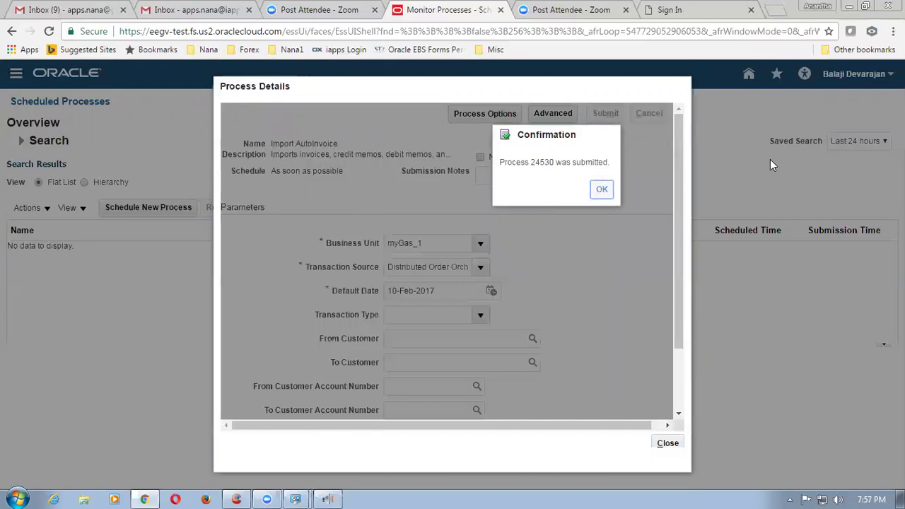
pyautogui.press('Return')
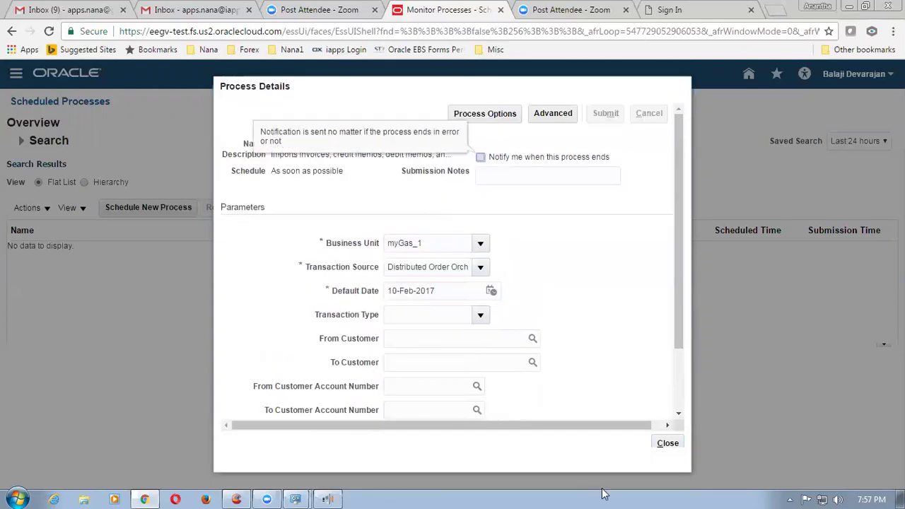
pyautogui.click(667, 444)
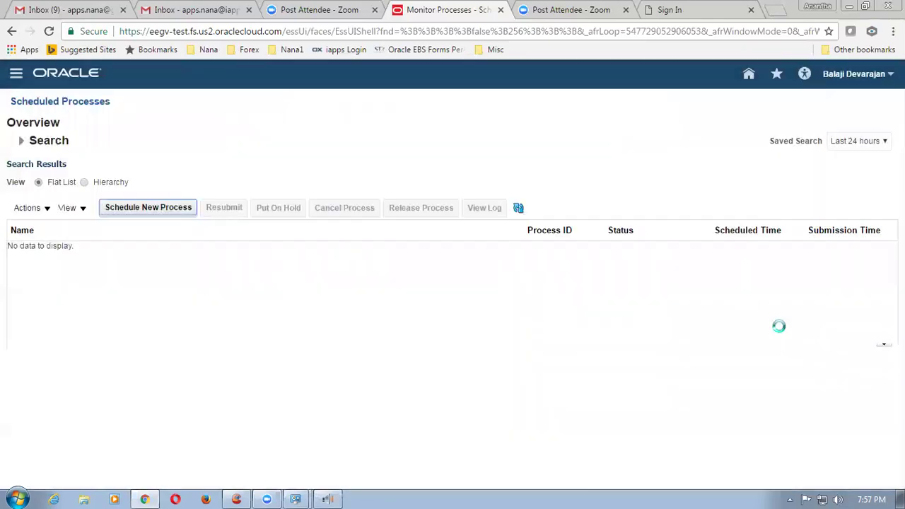
# Refresh the process list until 24530, 24531 and 24532 all show Succeeded.
pyautogui.click(519, 207)
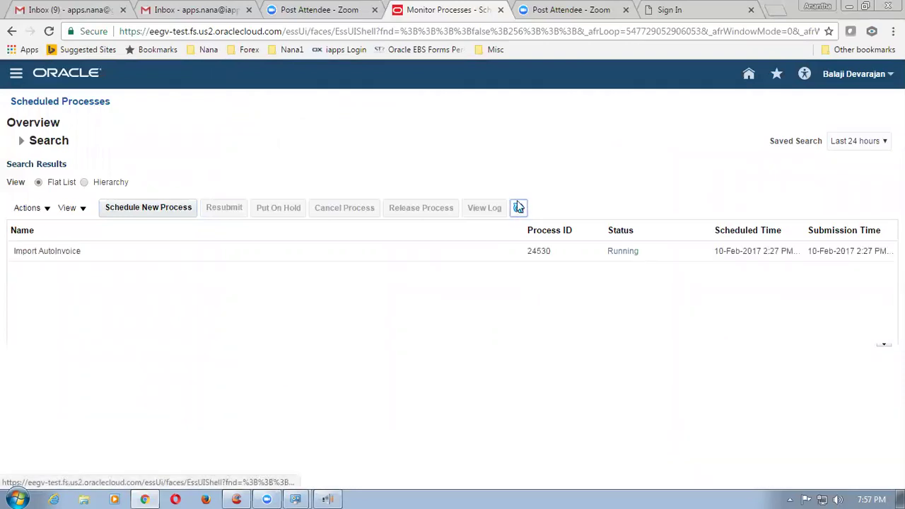
pyautogui.click(519, 207)
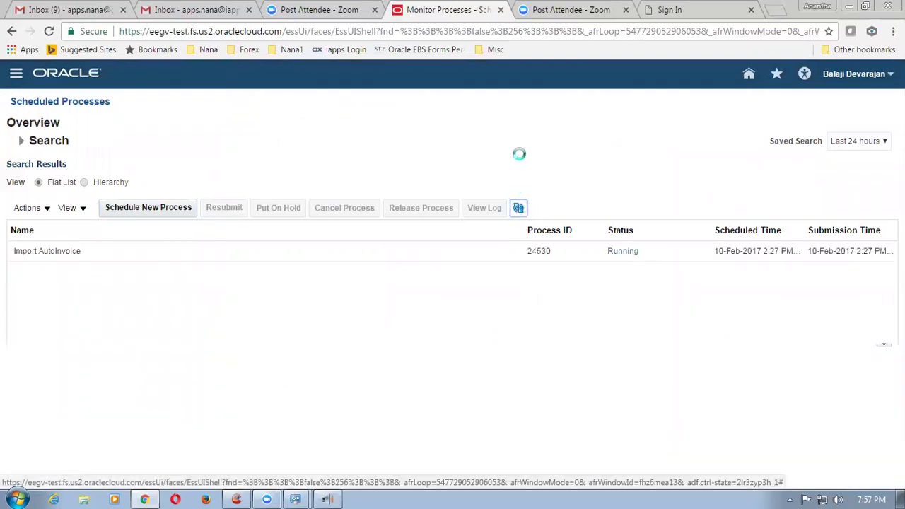
pyautogui.click(519, 207)
pyautogui.click(518, 208)
pyautogui.click(518, 209)
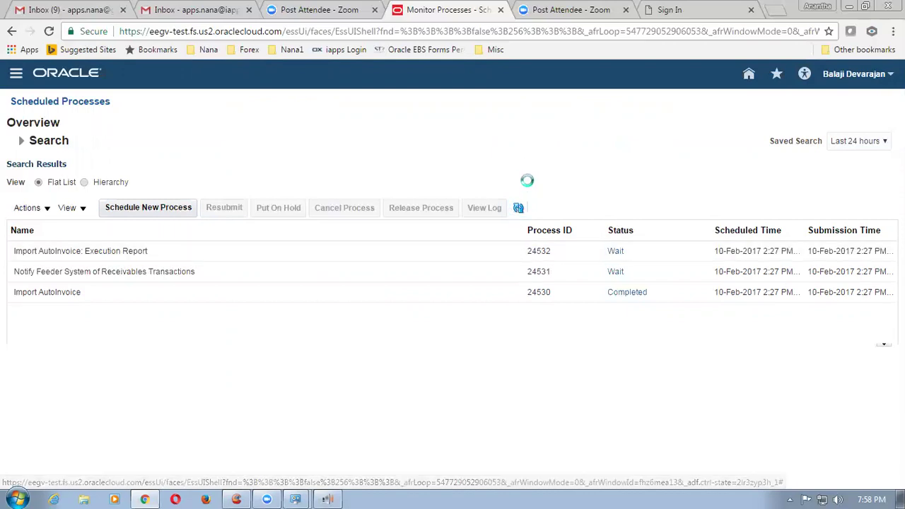
pyautogui.click(519, 208)
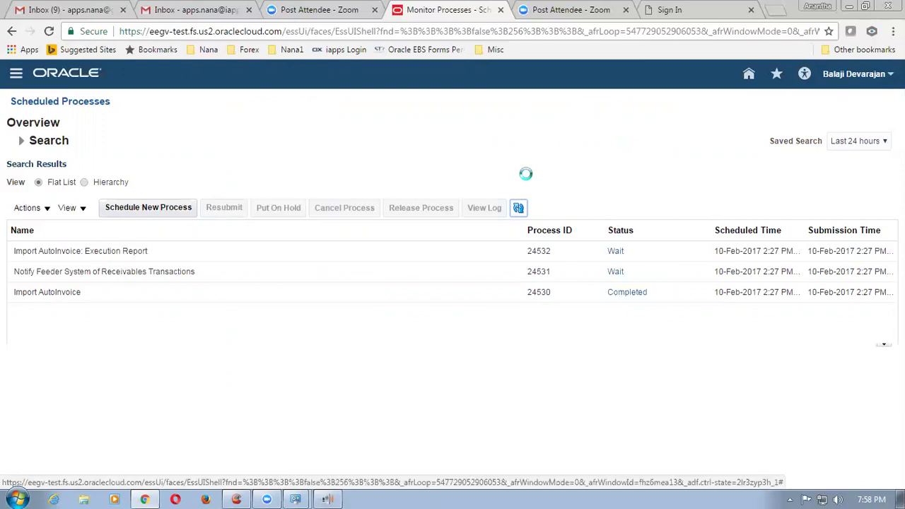
pyautogui.click(518, 206)
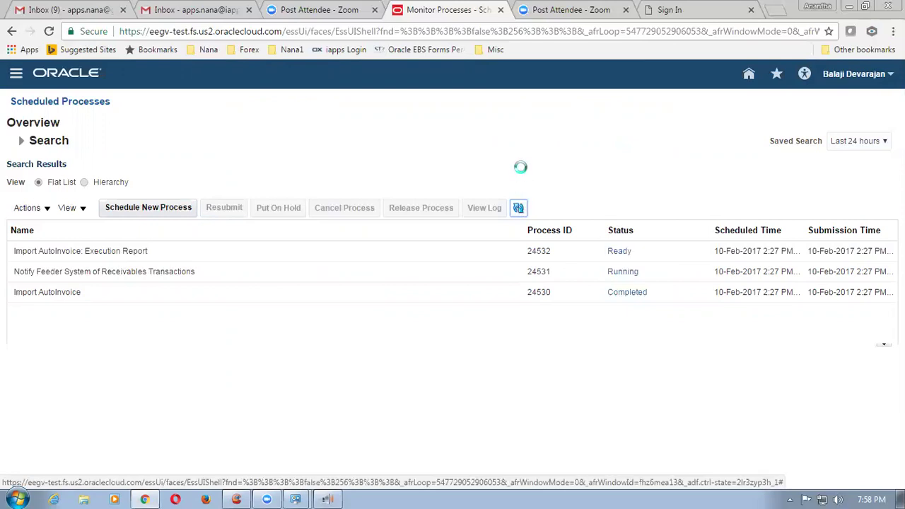
pyautogui.click(518, 207)
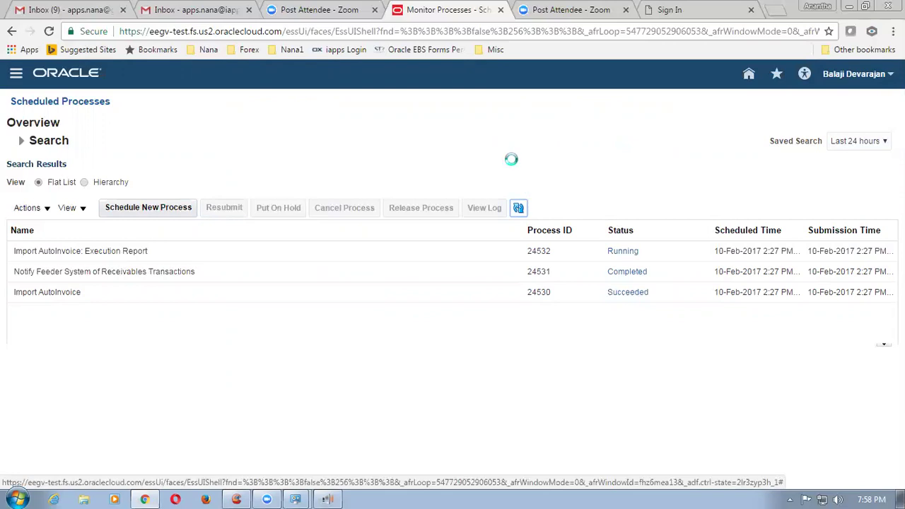
pyautogui.click(517, 208)
pyautogui.click(519, 205)
pyautogui.click(518, 204)
pyautogui.click(518, 208)
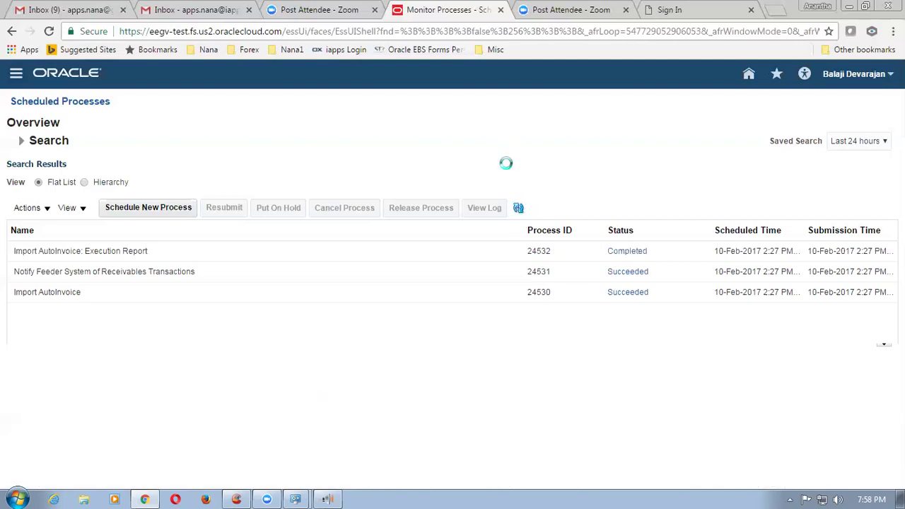
pyautogui.click(515, 209)
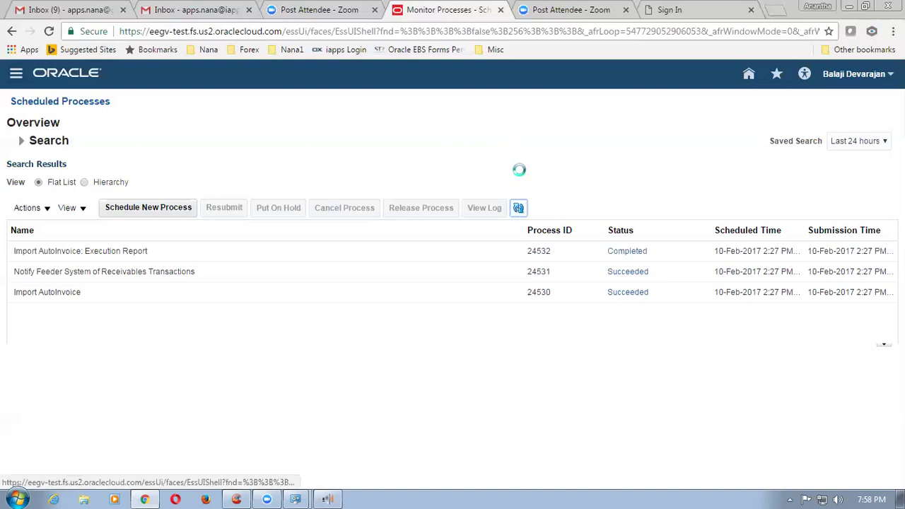
pyautogui.click(518, 207)
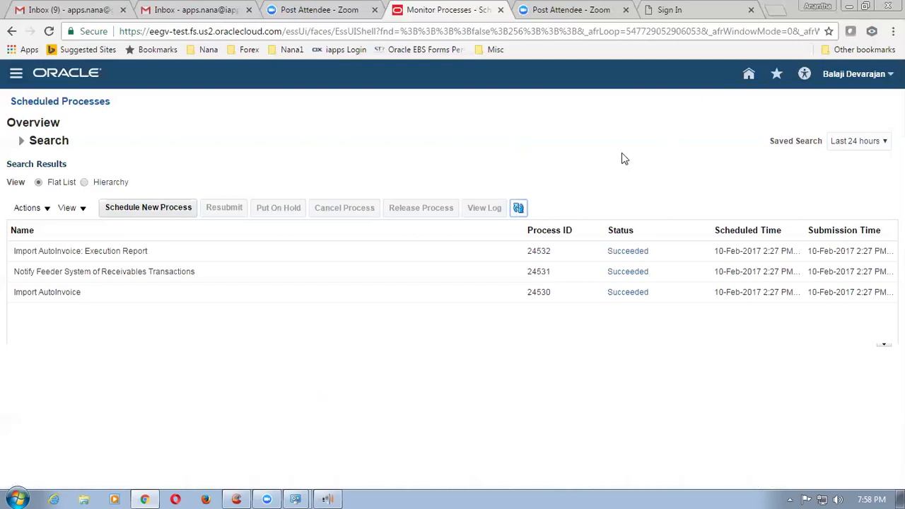
# Select Import AutoInvoice: Execution Report 24532 and republish its output.
pyautogui.click(16, 253)
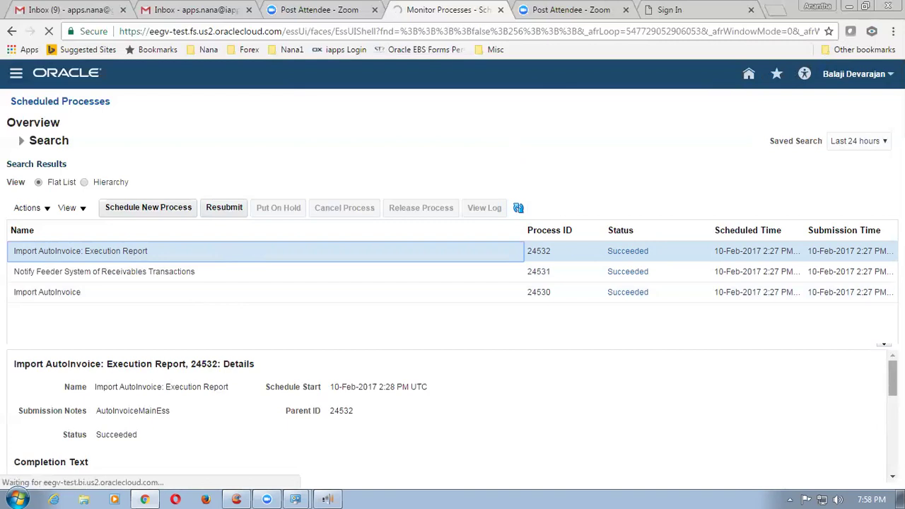
pyautogui.scroll(-3, 453, 409)
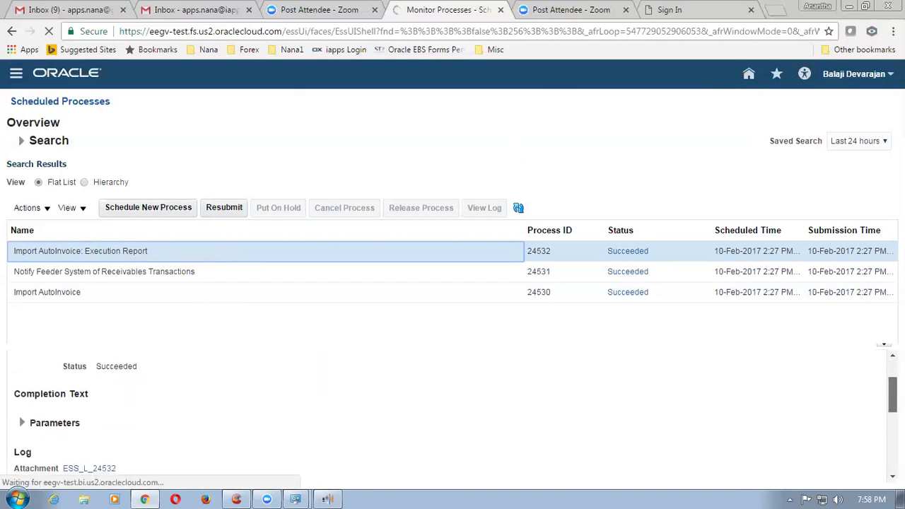
pyautogui.scroll(-3, 452, 410)
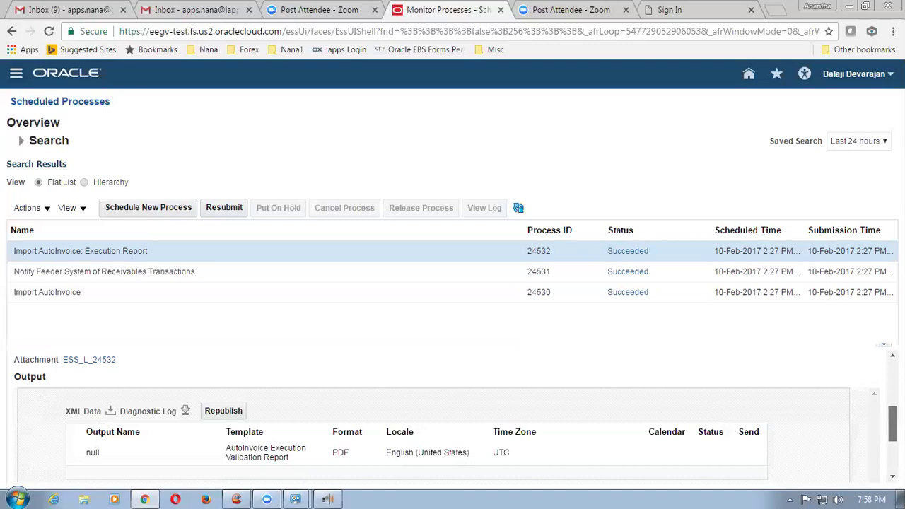
pyautogui.scroll(-1, 456, 415)
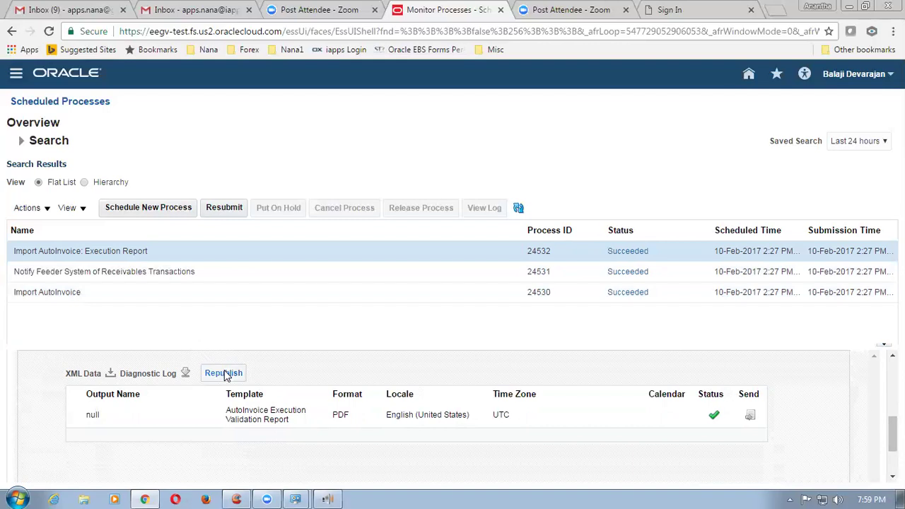
pyautogui.click(223, 373)
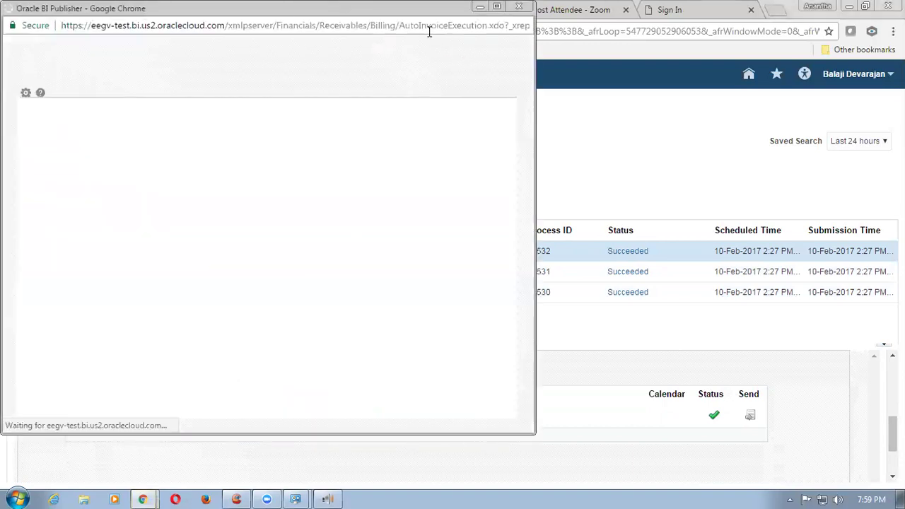
# Maximize the BI Publisher window and export the Auto Invoice Execution report as HTML.
pyautogui.click(255, 26)
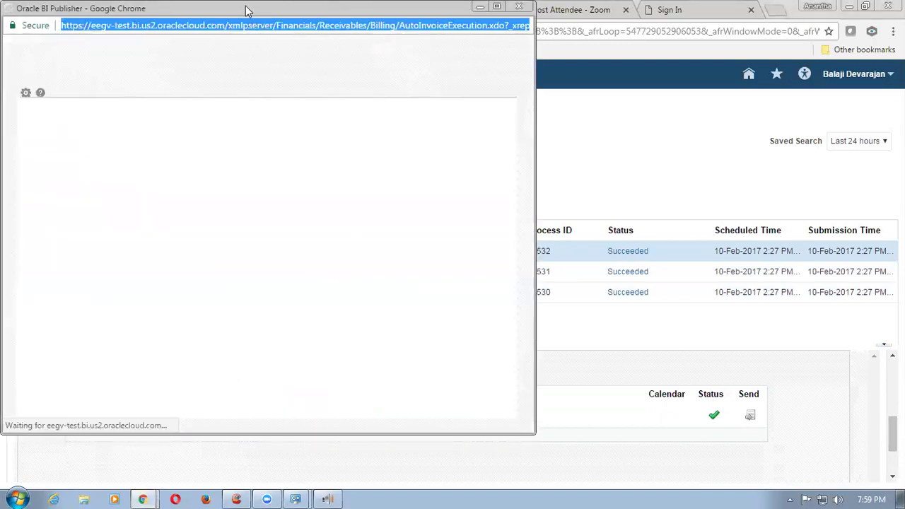
pyautogui.doubleClick(247, 10)
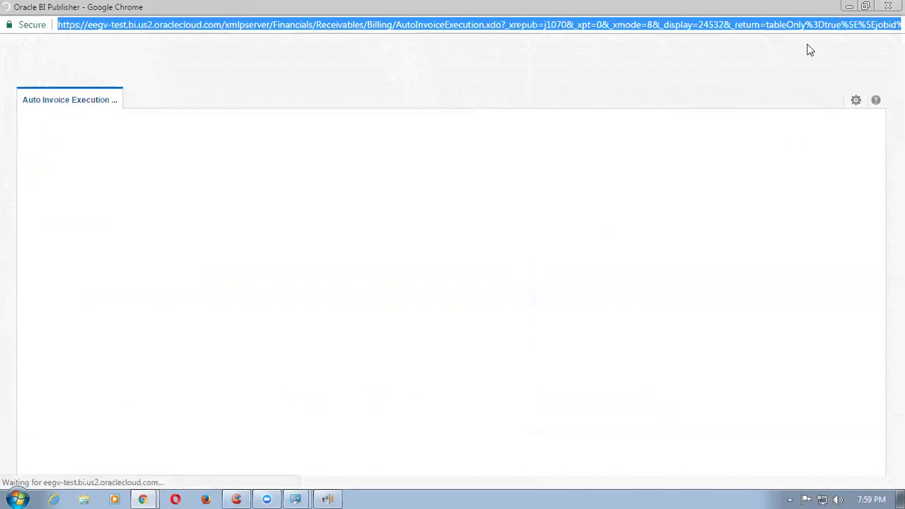
pyautogui.click(855, 104)
pyautogui.moveTo(840, 121)
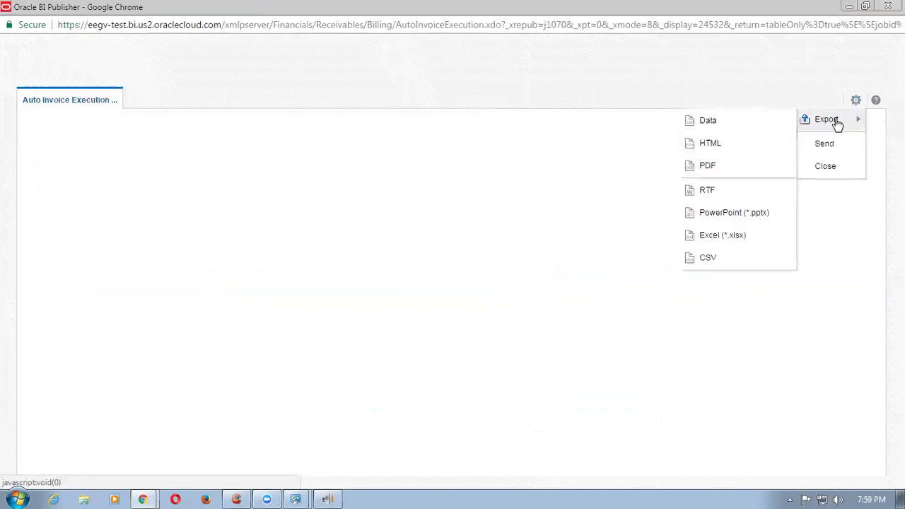
pyautogui.click(743, 146)
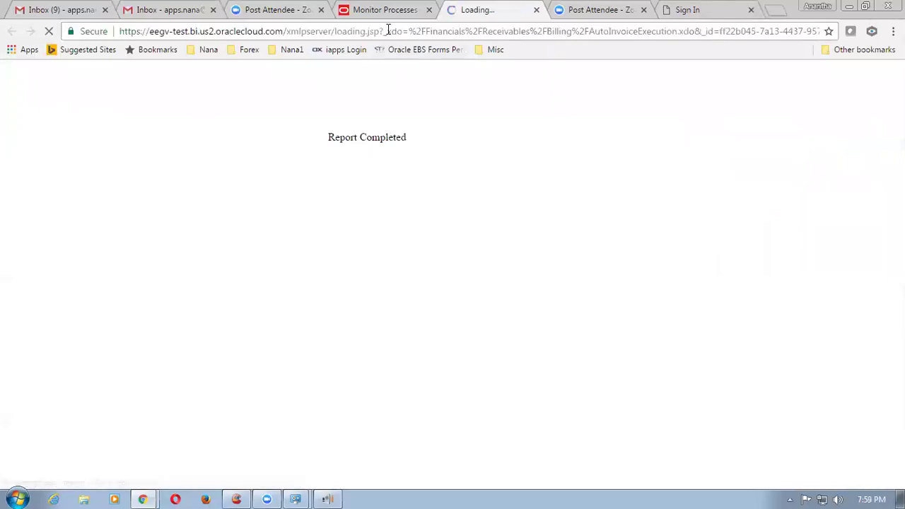
# Review the report: 1 interface line processed and one 1,800.00 KES invoice created.
pyautogui.scroll(-1, 569, 310)
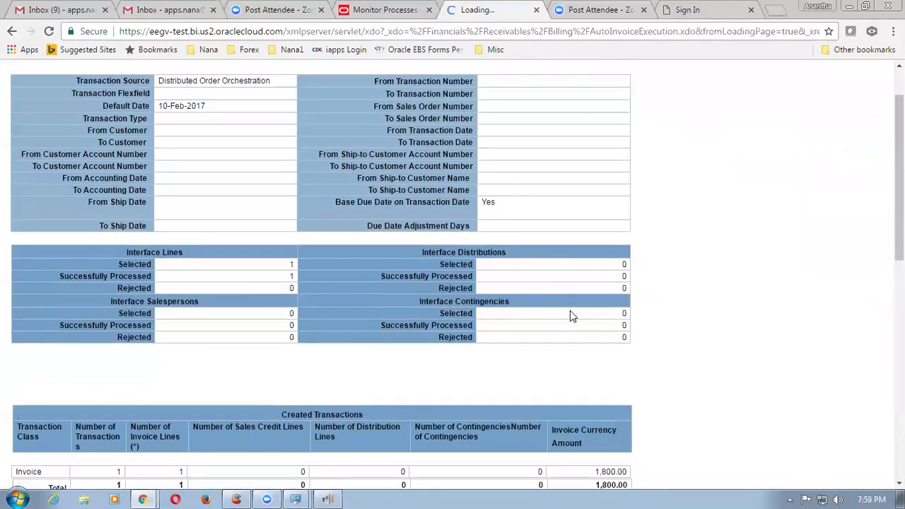
pyautogui.scroll(1, 293, 293)
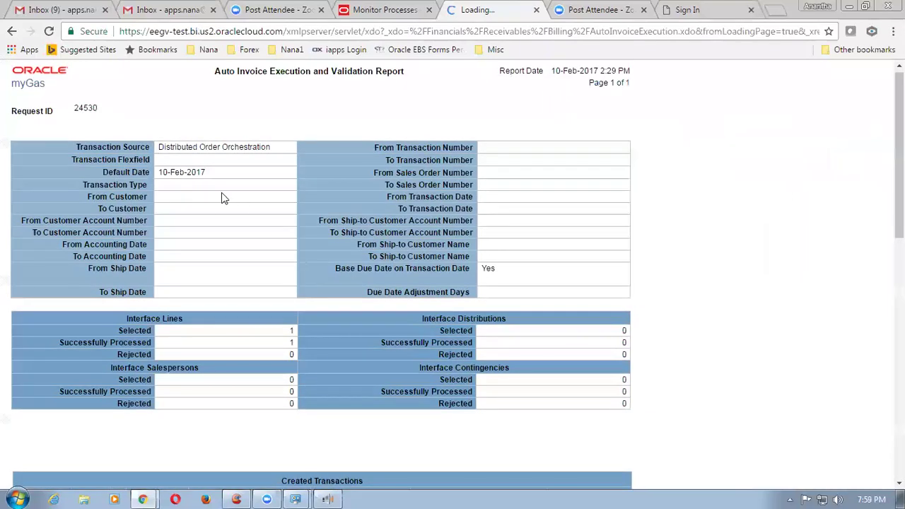
pyautogui.scroll(-1, 269, 216)
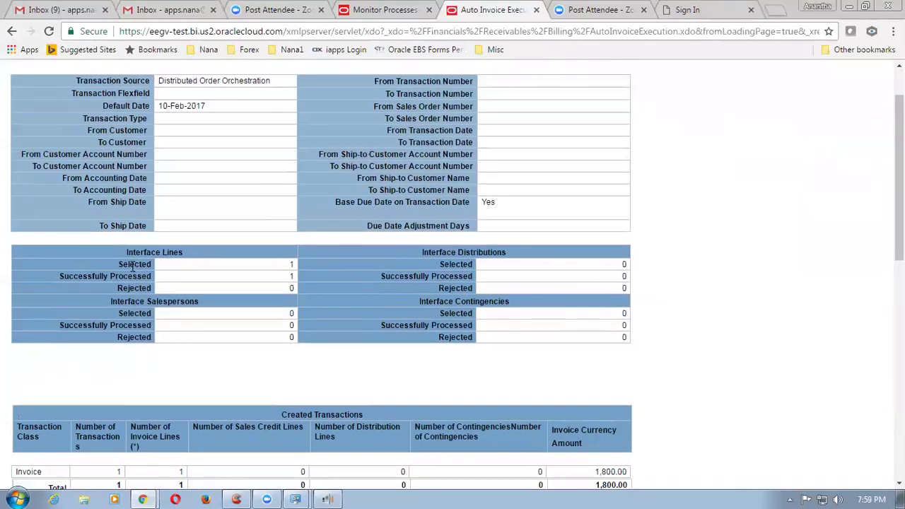
pyautogui.moveTo(131, 264); pyautogui.dragTo(202, 266)
pyautogui.click(205, 270)
pyautogui.scroll(-3, 273, 275)
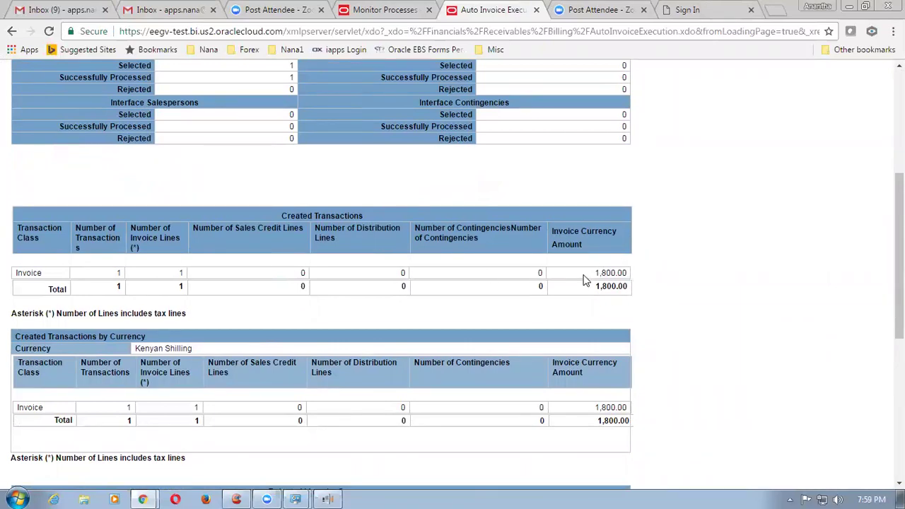
pyautogui.scroll(-3, 584, 277)
pyautogui.scroll(-2, 406, 288)
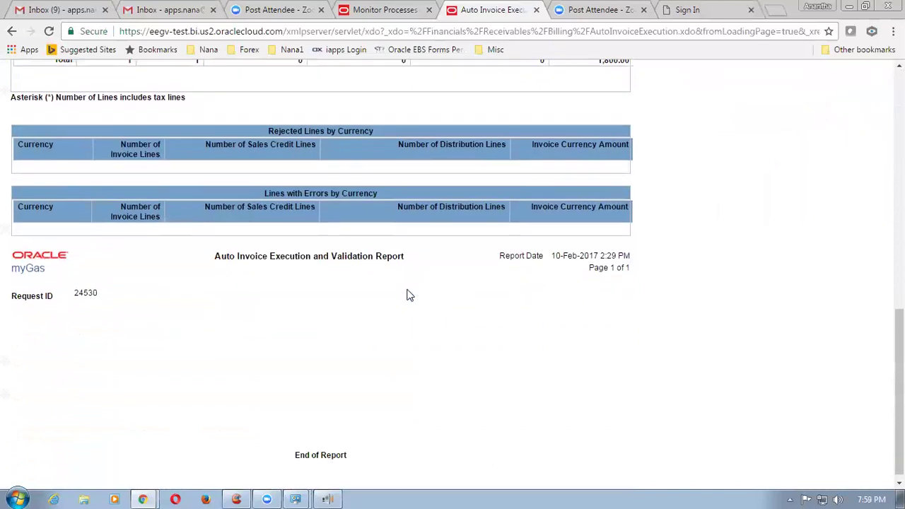
pyautogui.scroll(10, 406, 290)
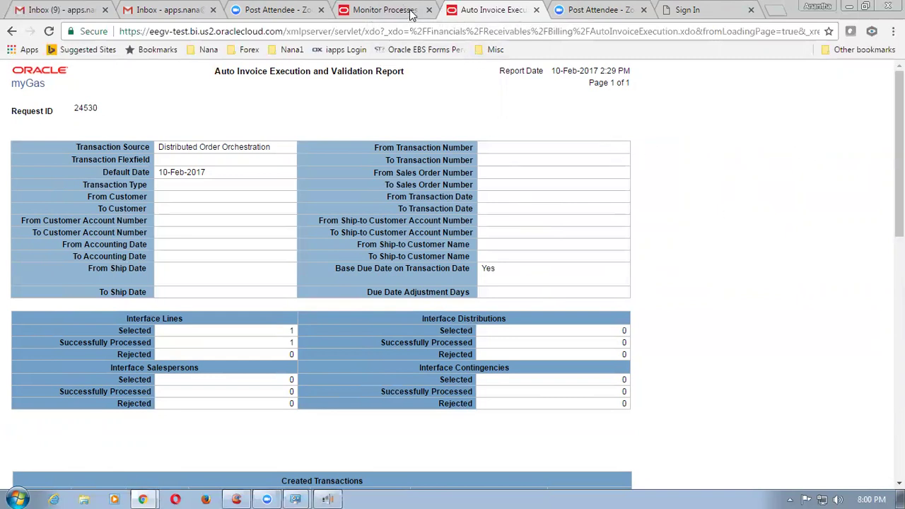
# Close the report tab and go to the Oracle sign-in page tab.
pyautogui.click(535, 10)
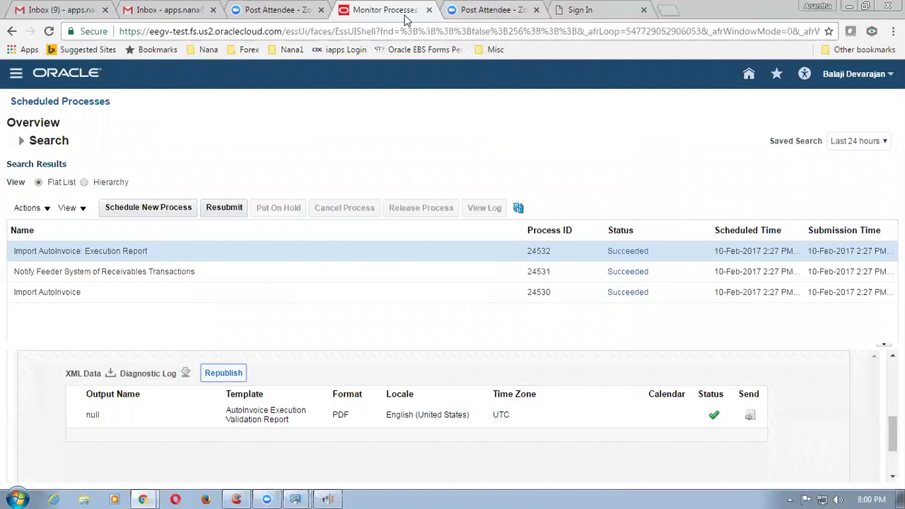
pyautogui.click(495, 10)
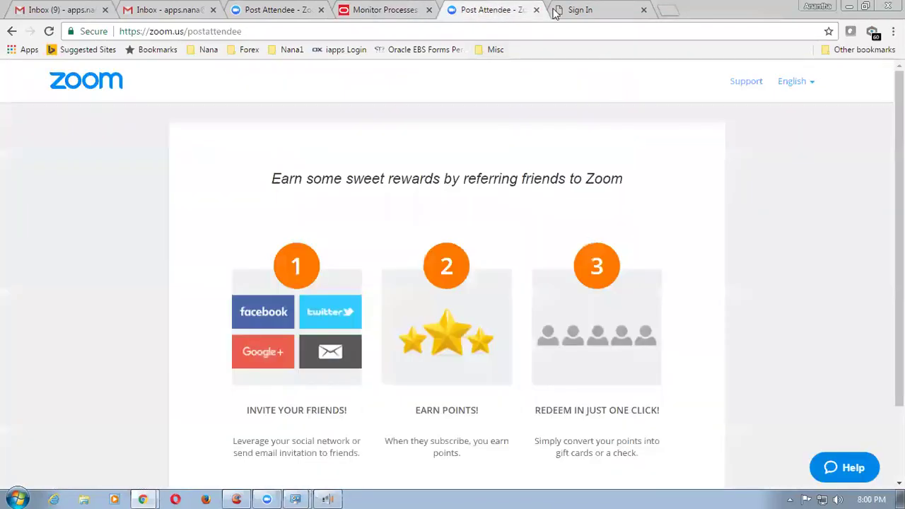
pyautogui.click(579, 10)
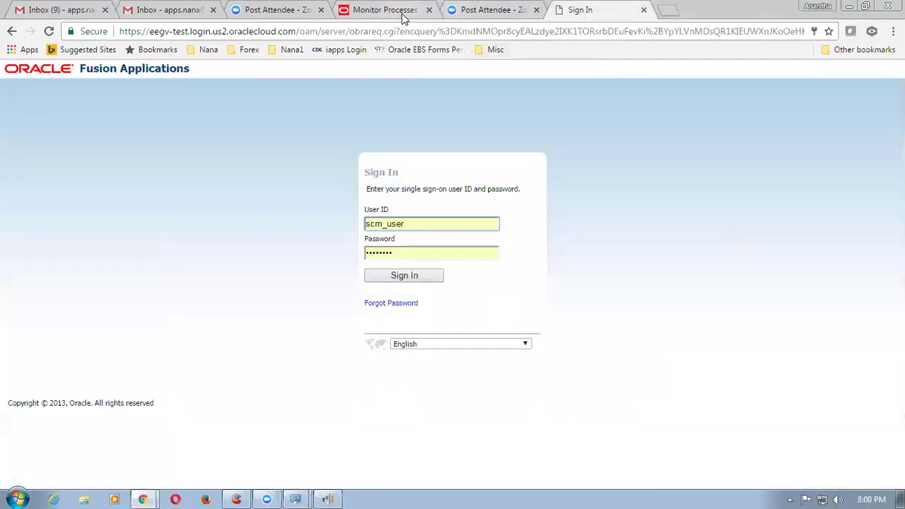
# Sign out of Oracle SCM Cloud, confirm, and sign back in to reach the home page.
pyautogui.click(401, 15)
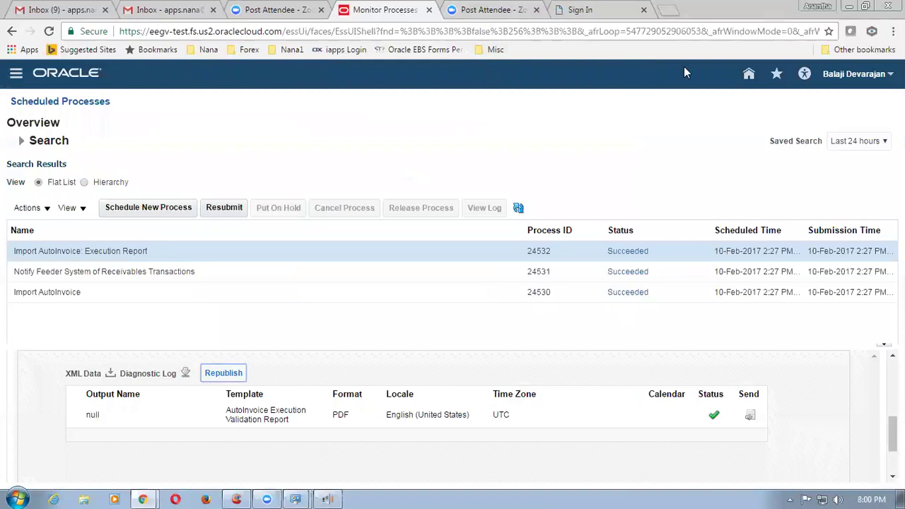
pyautogui.click(845, 75)
pyautogui.click(869, 97)
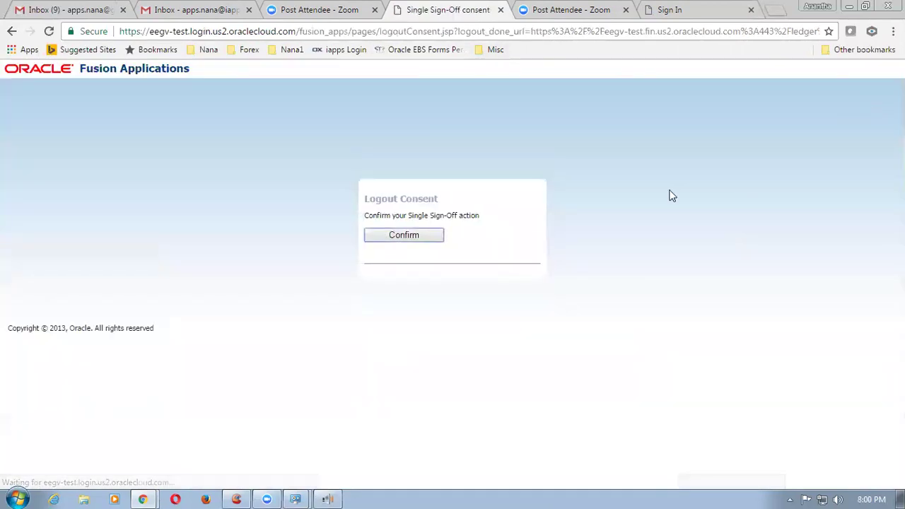
pyautogui.click(405, 236)
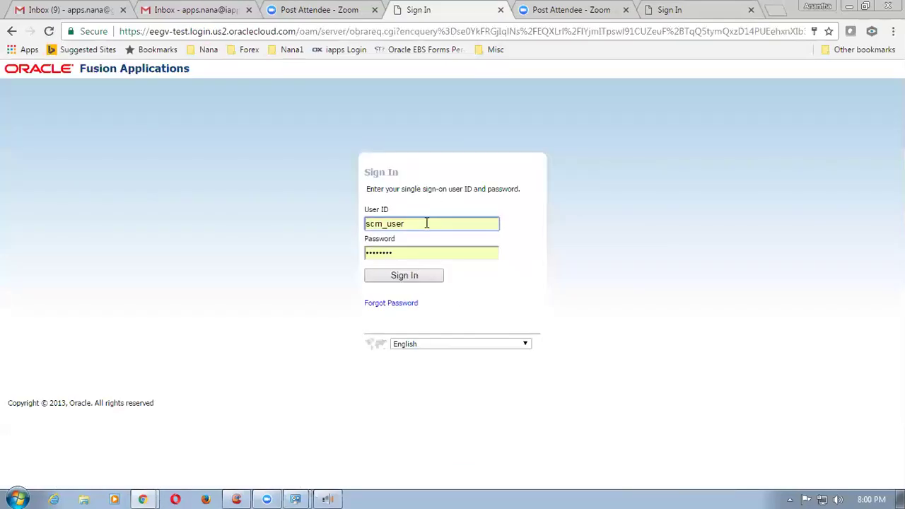
pyautogui.click(414, 277)
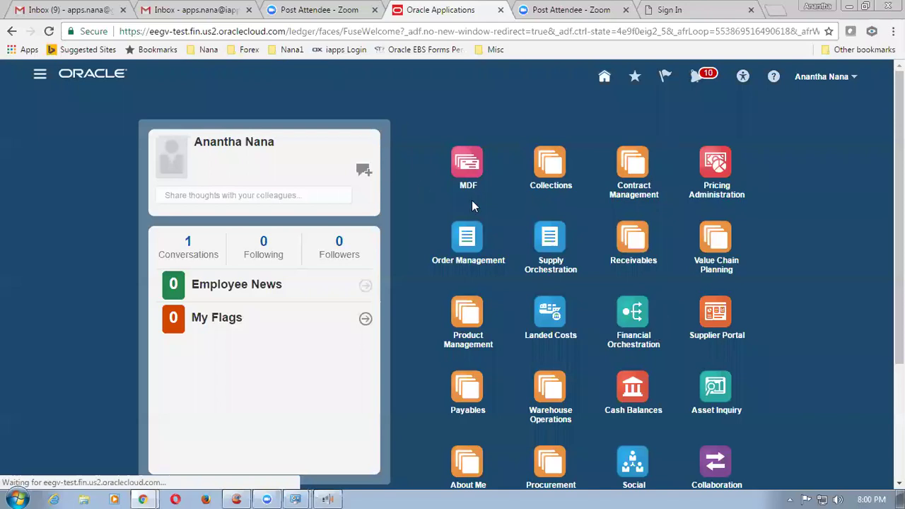
# In Order Management's Manage Orders, search for order number 12009.
pyautogui.click(472, 232)
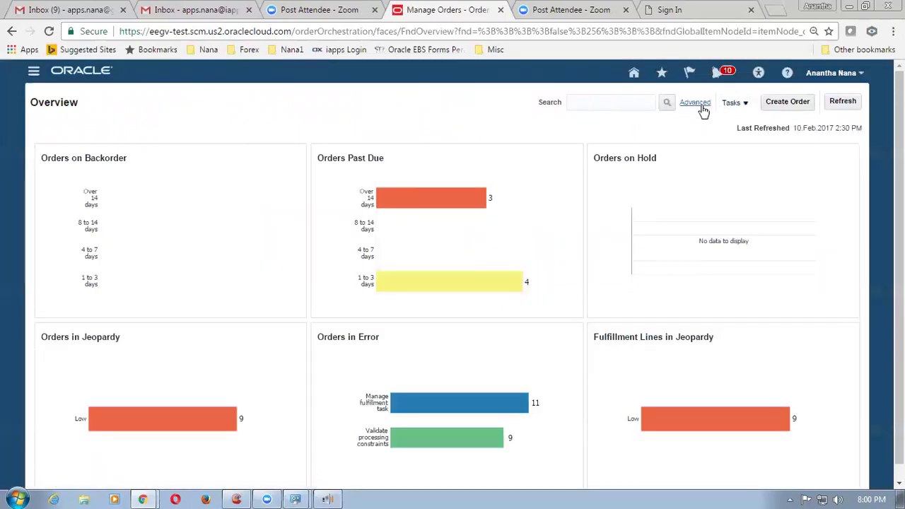
pyautogui.click(732, 104)
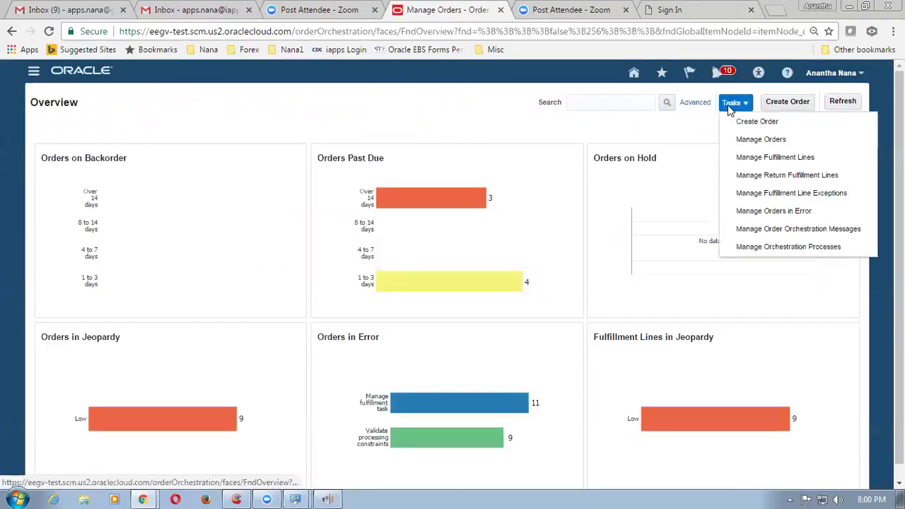
pyautogui.click(739, 140)
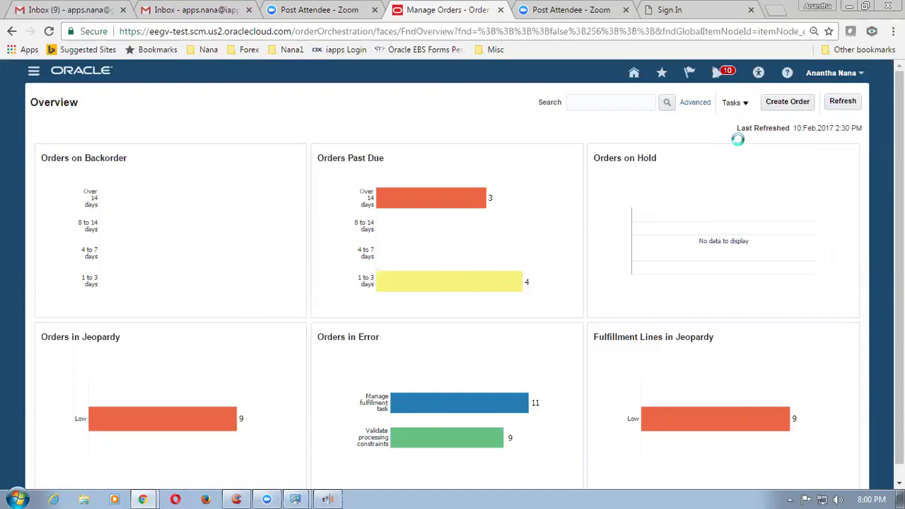
pyautogui.click(251, 182)
pyautogui.write('12009')
pyautogui.click(680, 240)
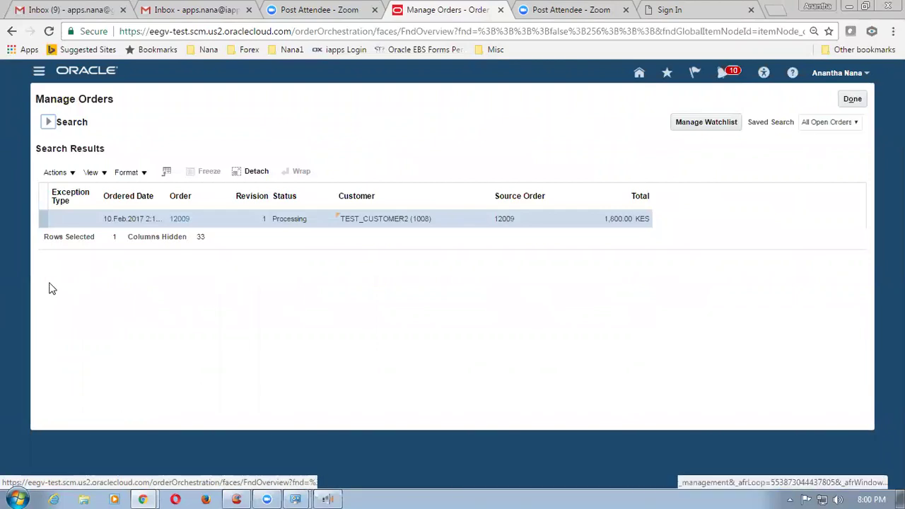
# Open order 12009, select its LPG Gas Bulk line, and start a return.
pyautogui.click(181, 219)
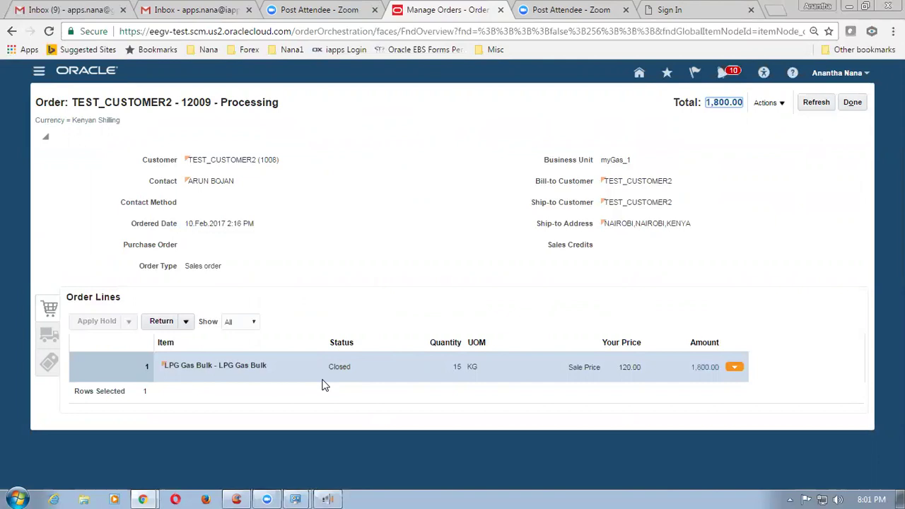
pyautogui.click(70, 366)
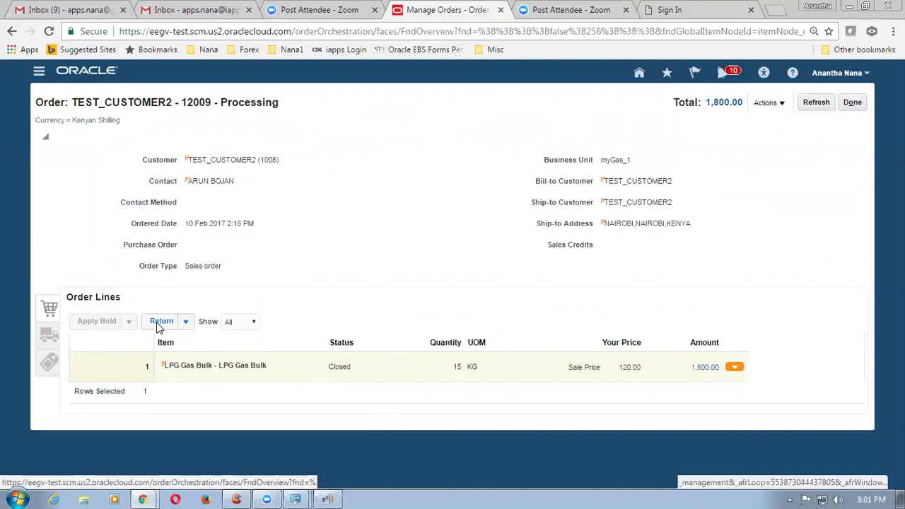
pyautogui.click(159, 326)
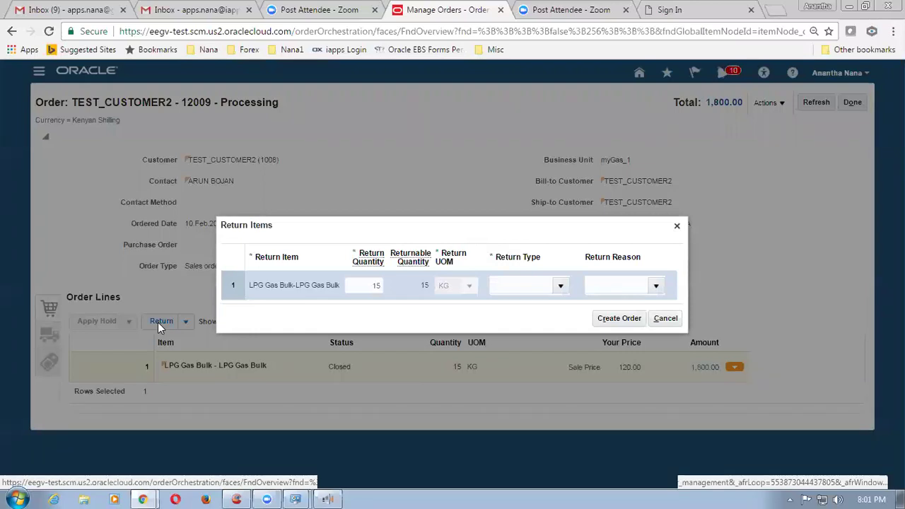
# Return 5 KG for credit with reason 'The item is damaged' and create the return order.
pyautogui.click(558, 290)
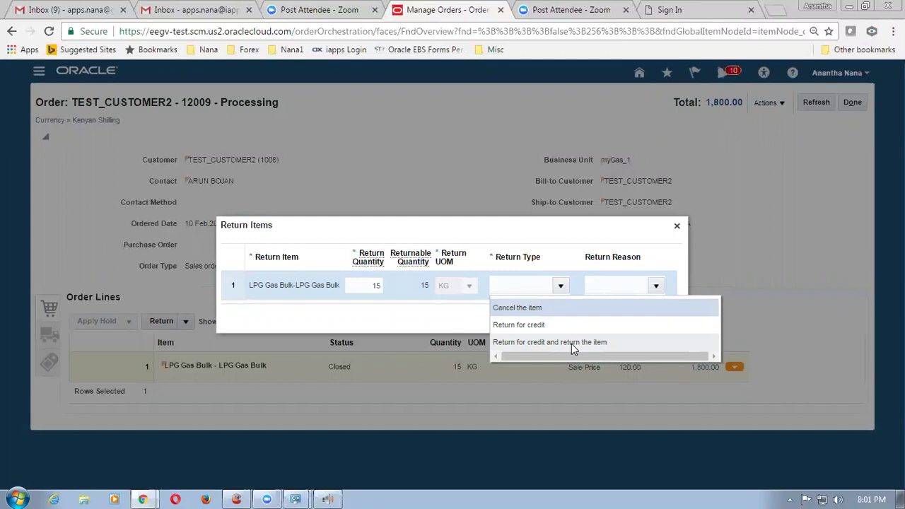
pyautogui.click(571, 344)
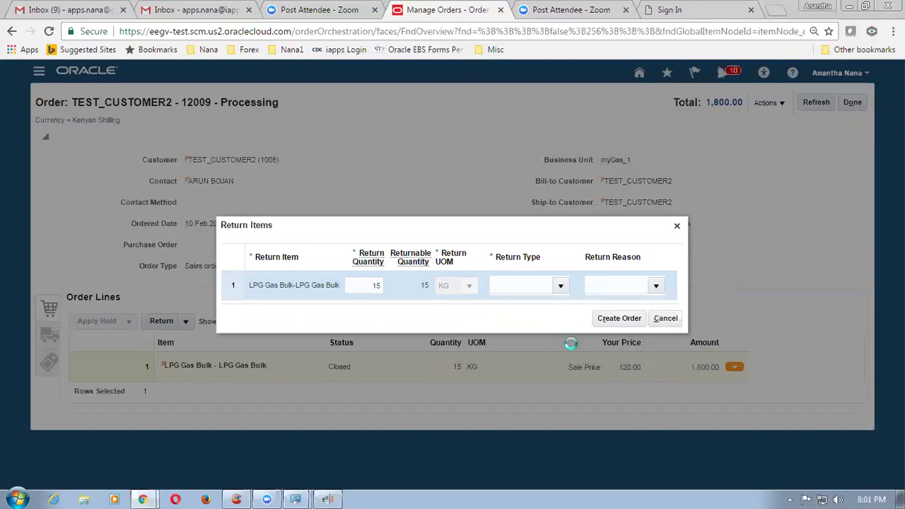
pyautogui.click(656, 286)
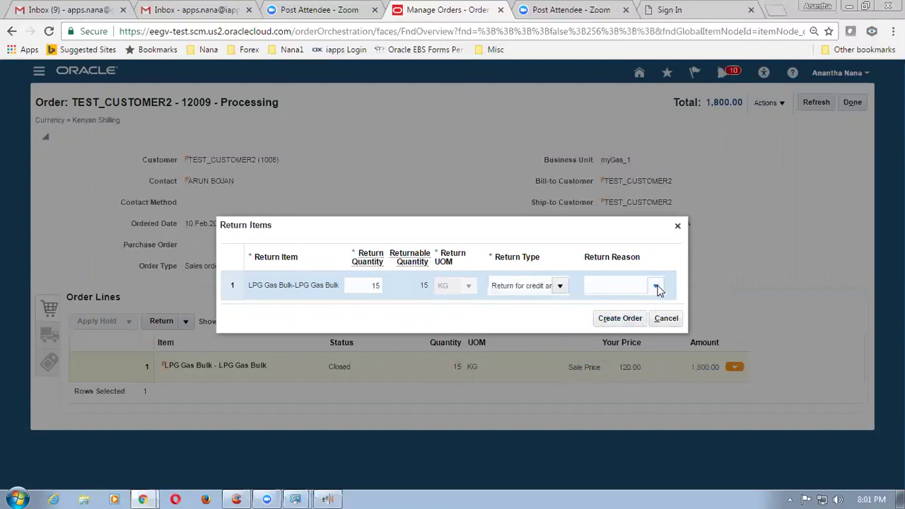
pyautogui.click(656, 287)
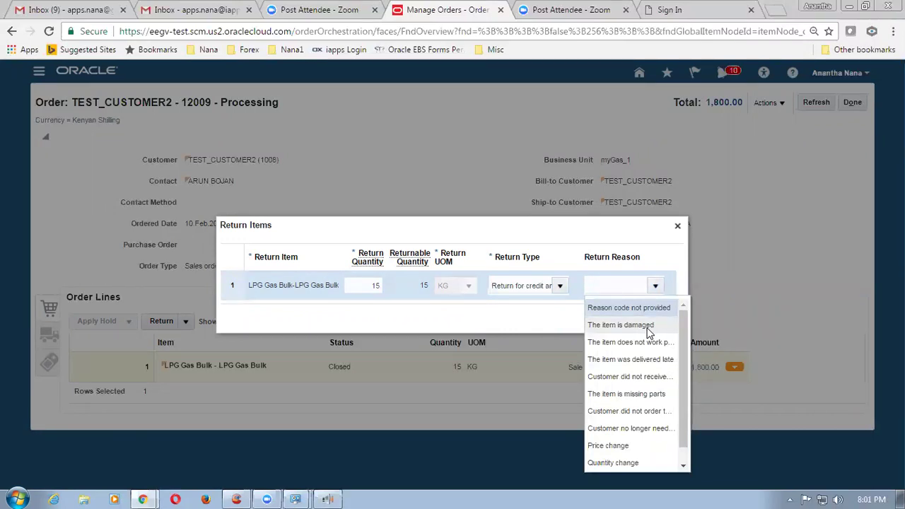
pyautogui.click(648, 330)
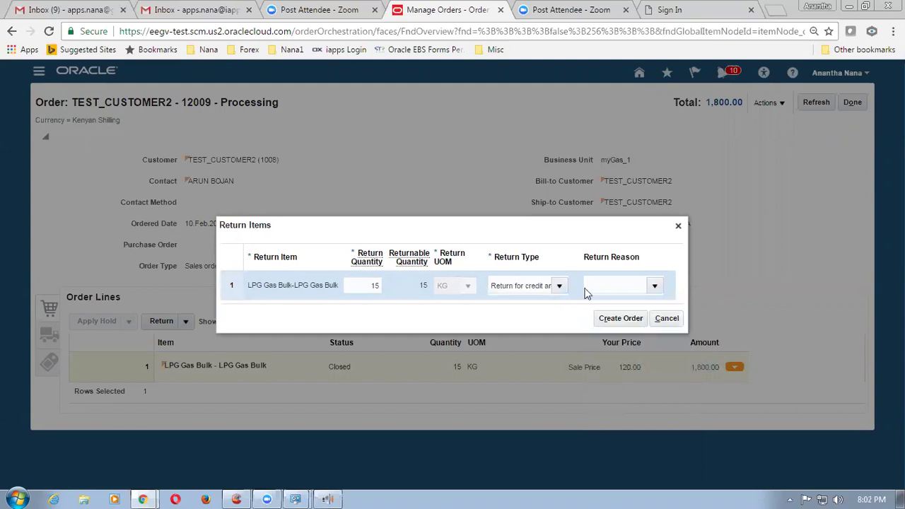
pyautogui.moveTo(355, 284); pyautogui.dragTo(386, 290)
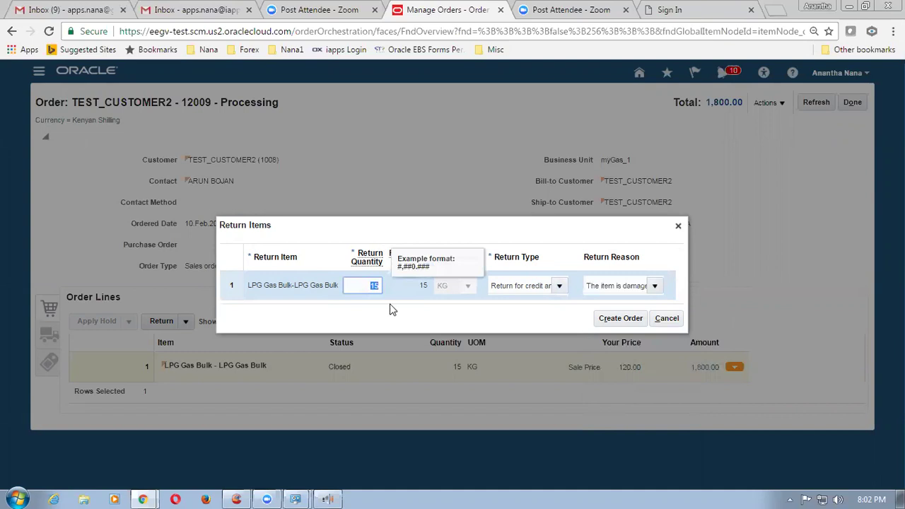
pyautogui.write('5')
pyautogui.click(432, 327)
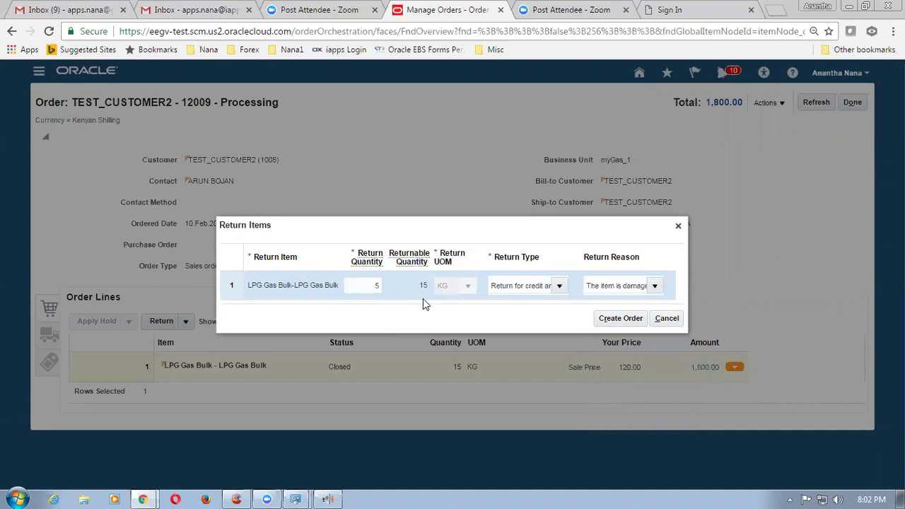
pyautogui.click(617, 318)
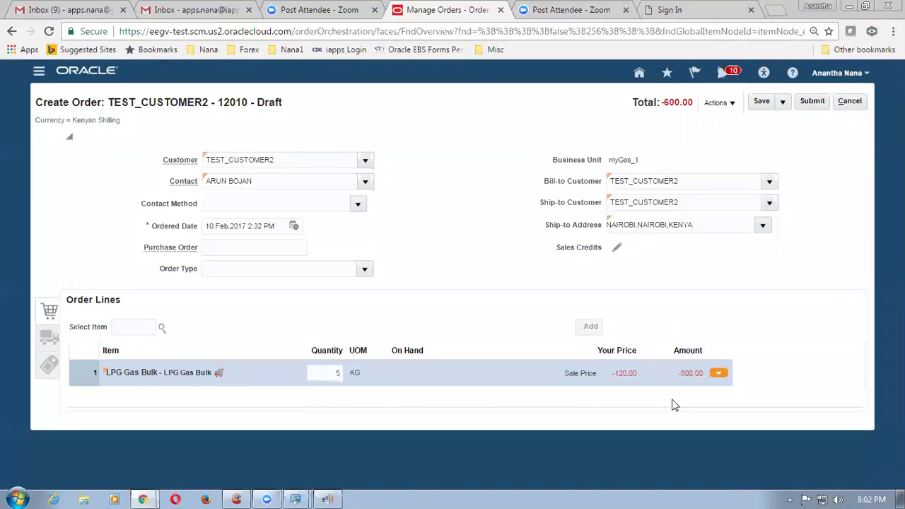
# Save and submit return order 12010.
pyautogui.click(760, 104)
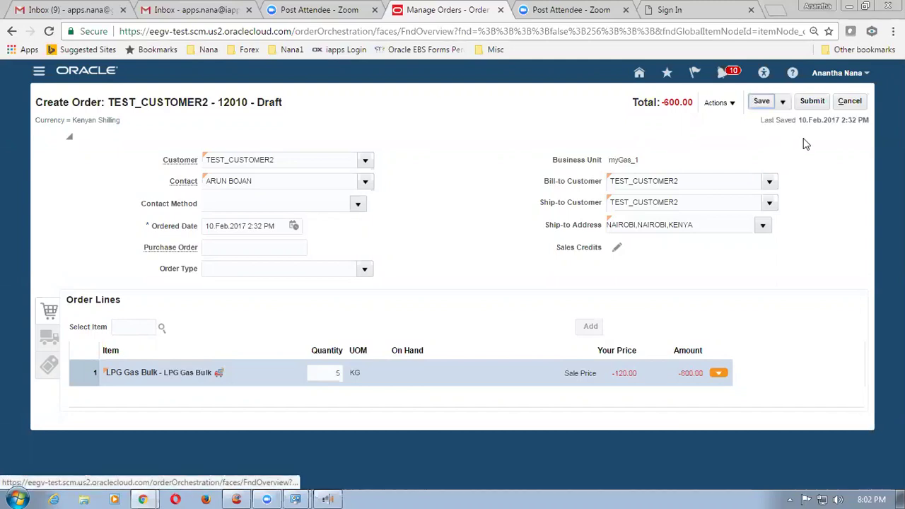
pyautogui.click(813, 103)
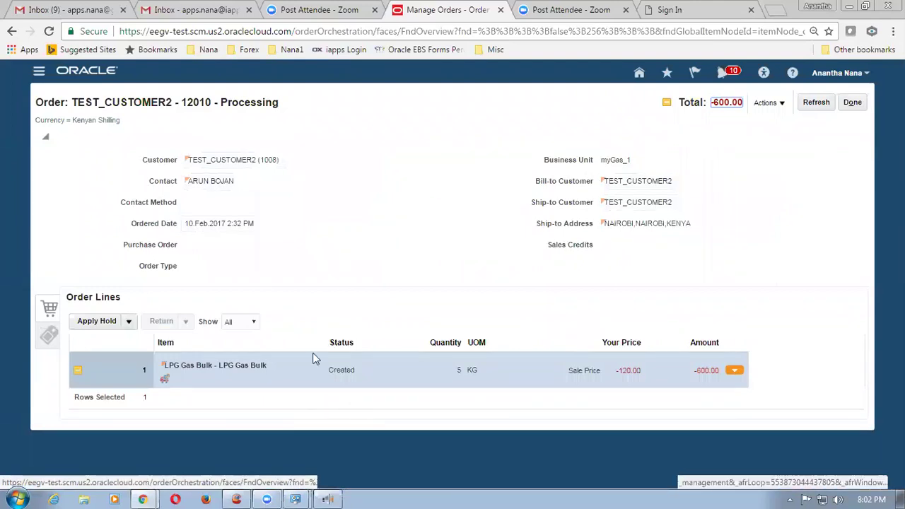
pyautogui.click(767, 106)
# Open return 12010's orchestration process from the fulfillment view's Returns lines and copy its address.
pyautogui.click(781, 183)
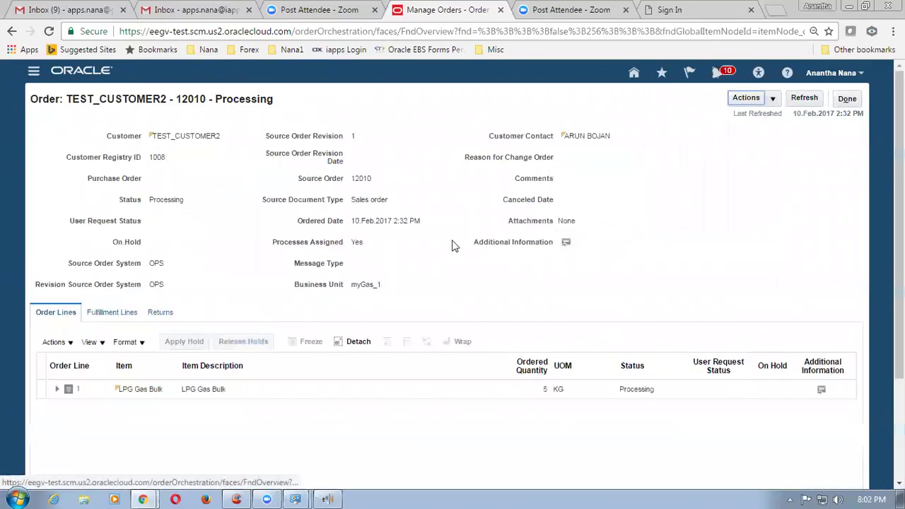
pyautogui.click(128, 313)
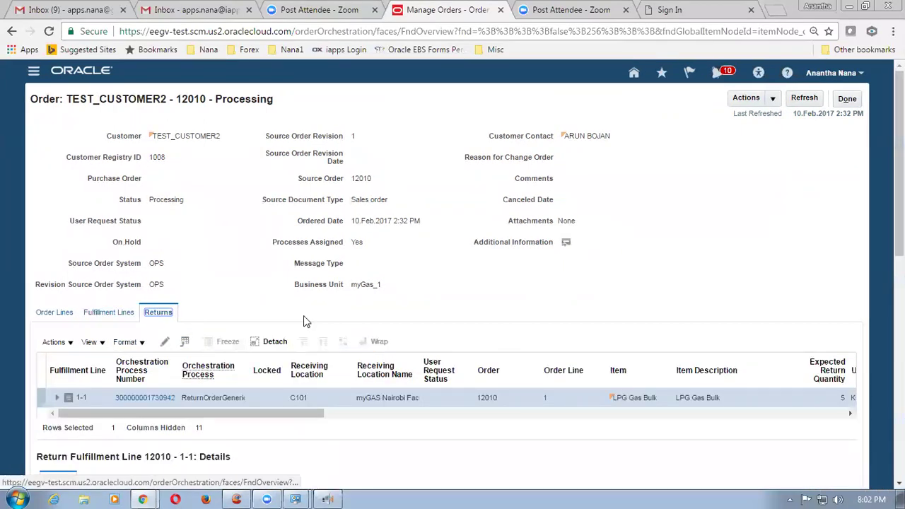
pyautogui.scroll(-4, 304, 322)
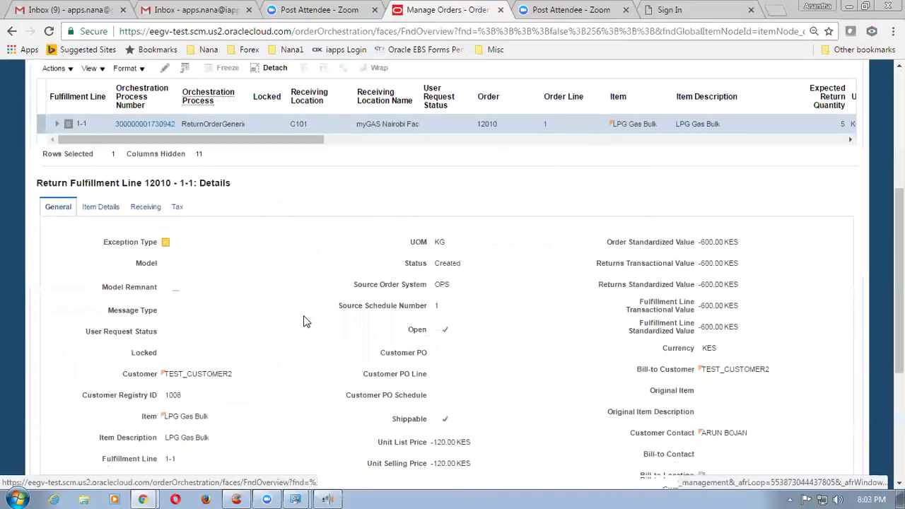
pyautogui.scroll(-3, 304, 322)
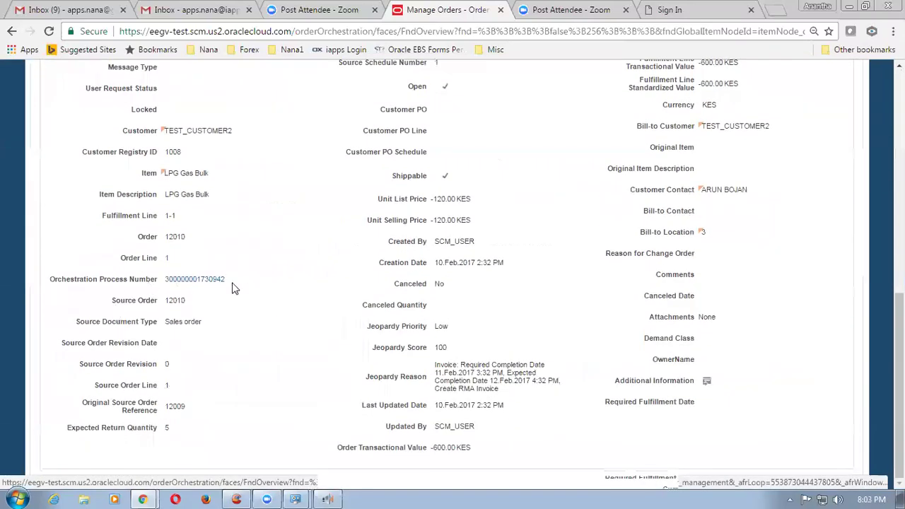
pyautogui.click(201, 279)
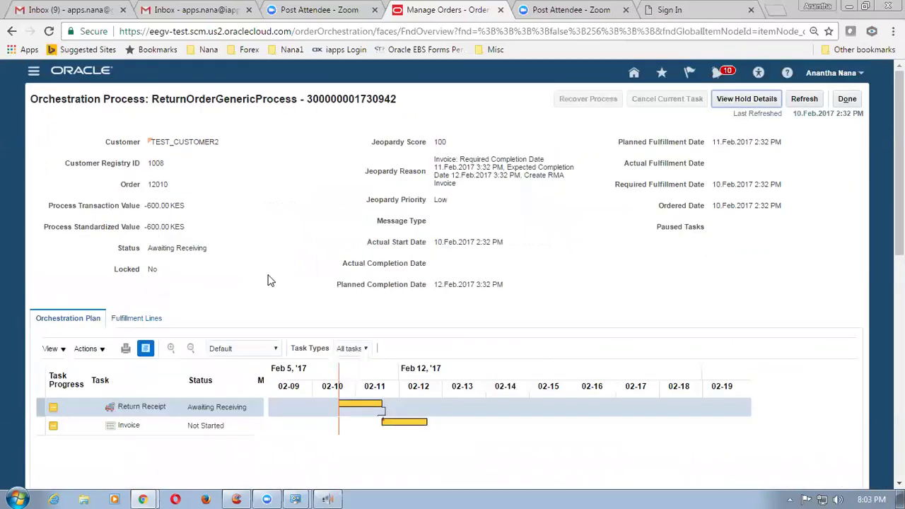
pyautogui.scroll(-1, 268, 280)
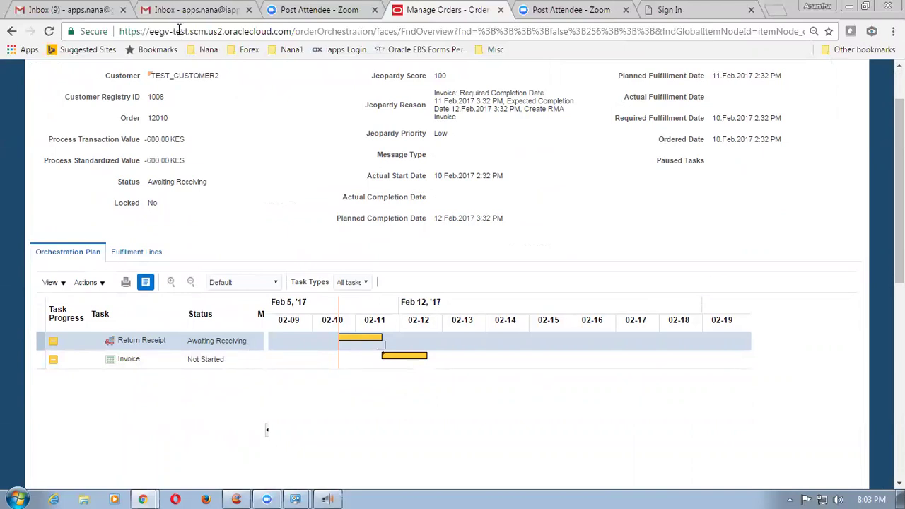
pyautogui.click(174, 31)
pyautogui.moveTo(120, 31); pyautogui.dragTo(290, 43)
pyautogui.hotkey('ctrl', 'c')
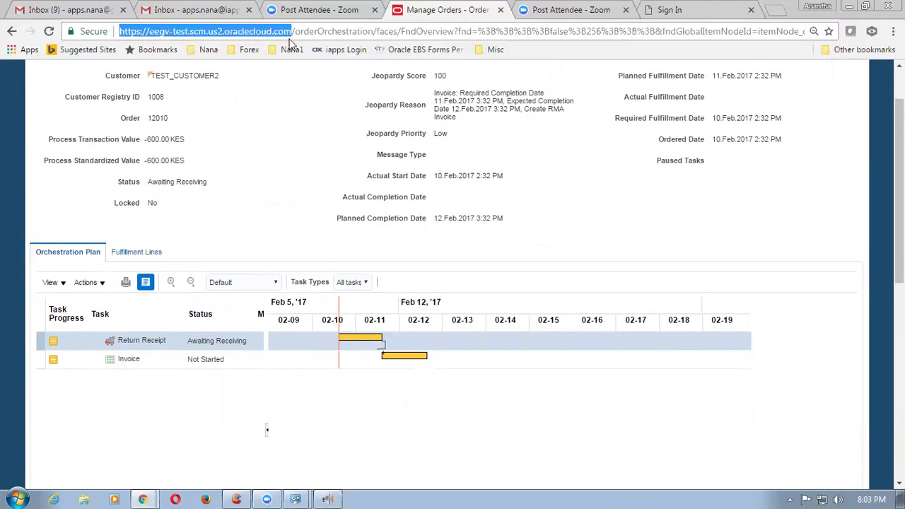
# Load the copied orchestration page address in a new browser tab.
pyautogui.hotkey('ctrl', 't')
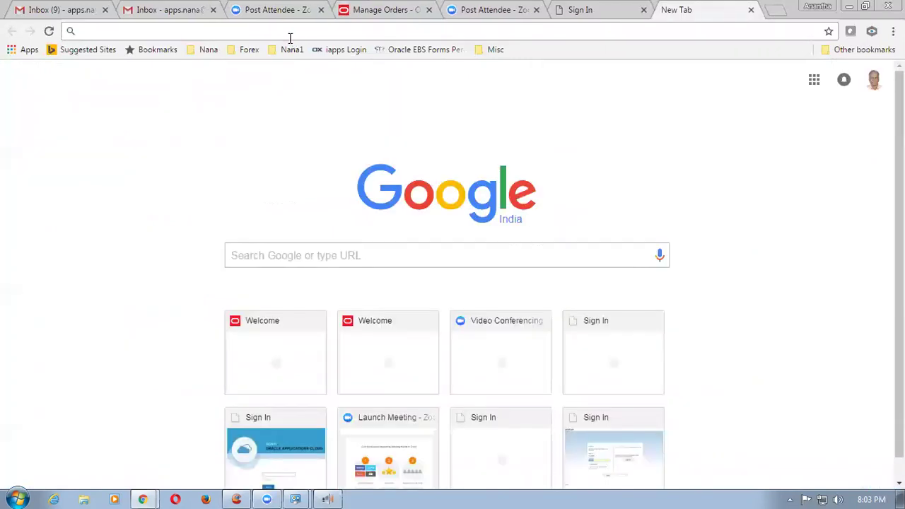
pyautogui.hotkey('ctrl', 'v')
pyautogui.press('Return')
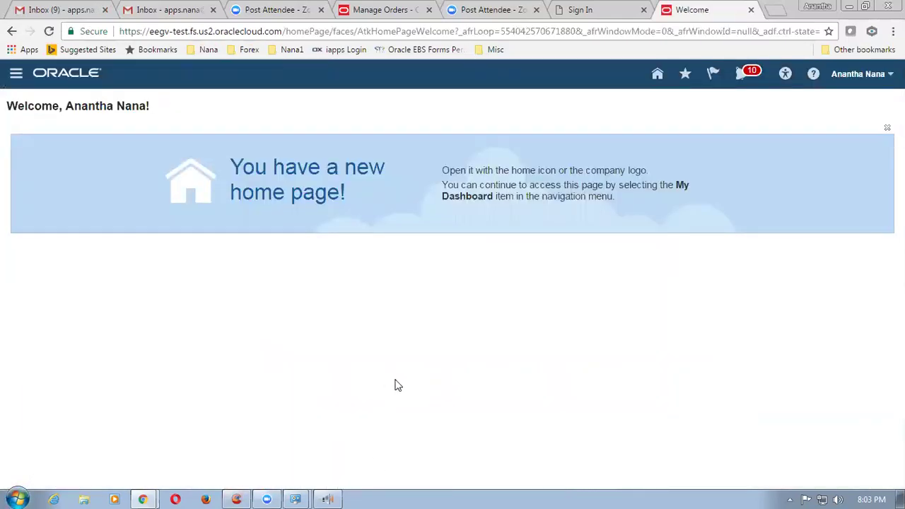
# From the home springboard, open Warehouse Operations > Receipts.
pyautogui.click(657, 77)
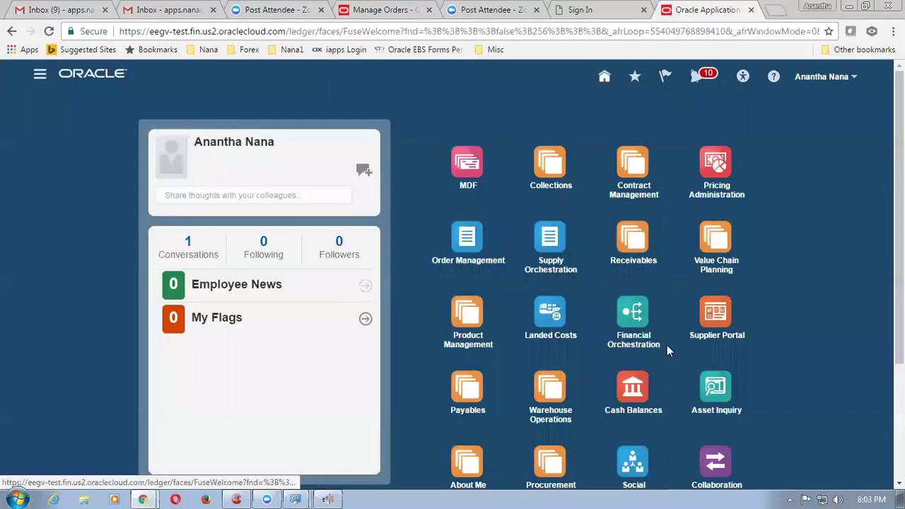
pyautogui.scroll(-2, 607, 390)
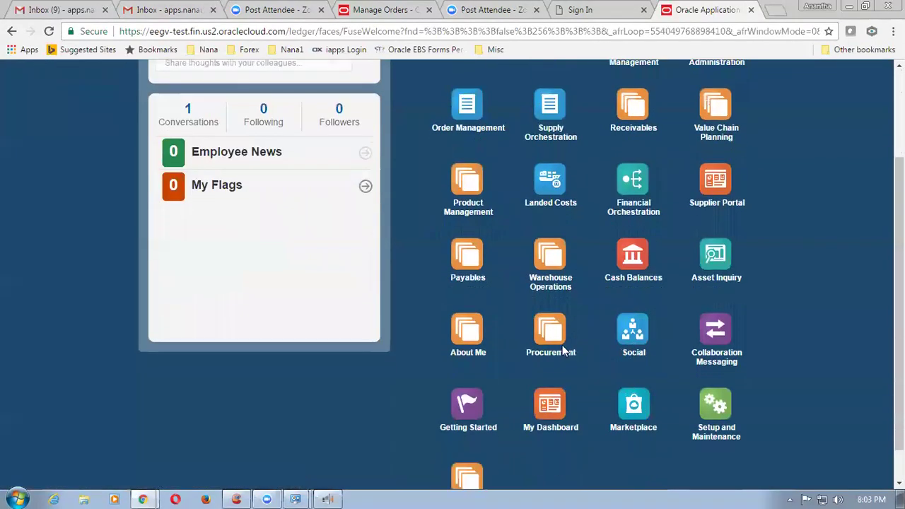
pyautogui.click(550, 258)
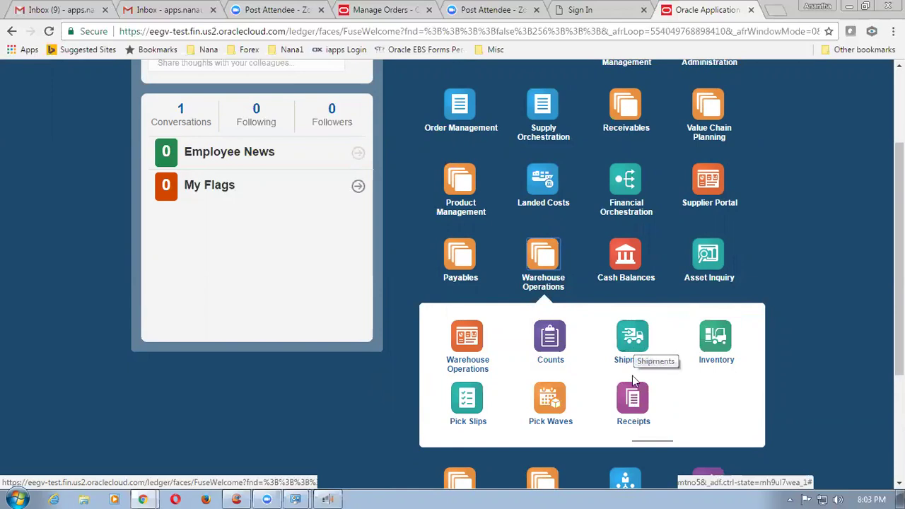
pyautogui.click(636, 404)
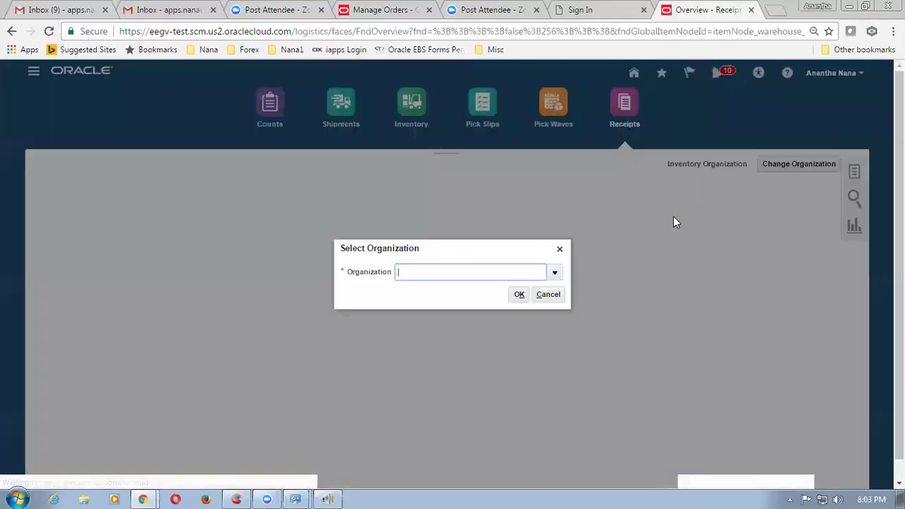
# Select inventory organization C101 and go to Receive Expected Shipments.
pyautogui.click(554, 273)
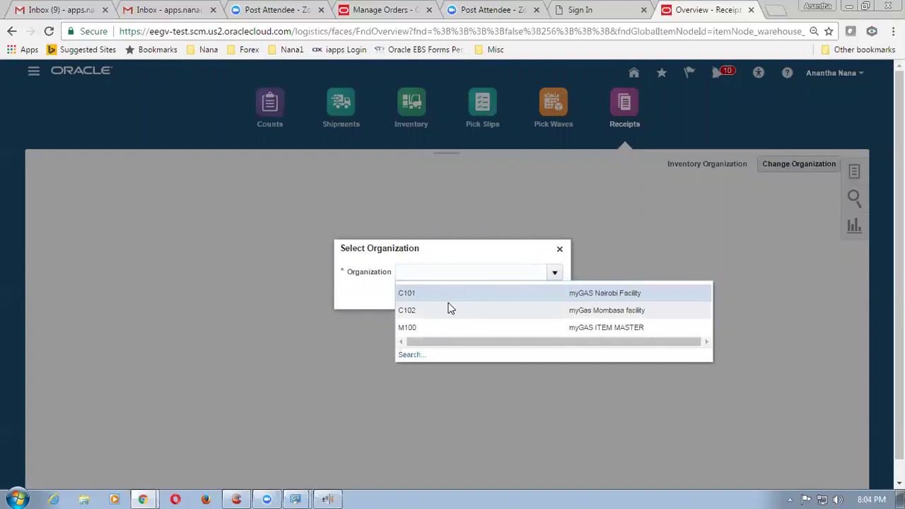
pyautogui.click(448, 292)
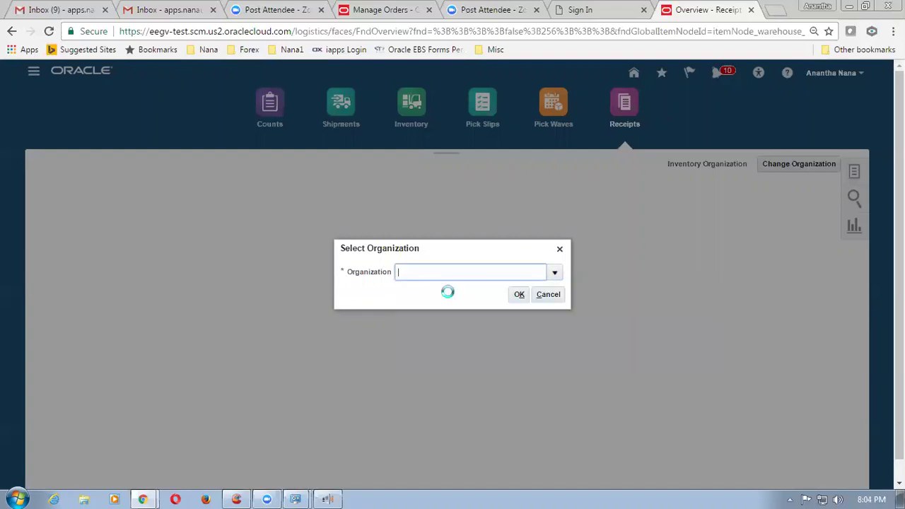
pyautogui.click(520, 295)
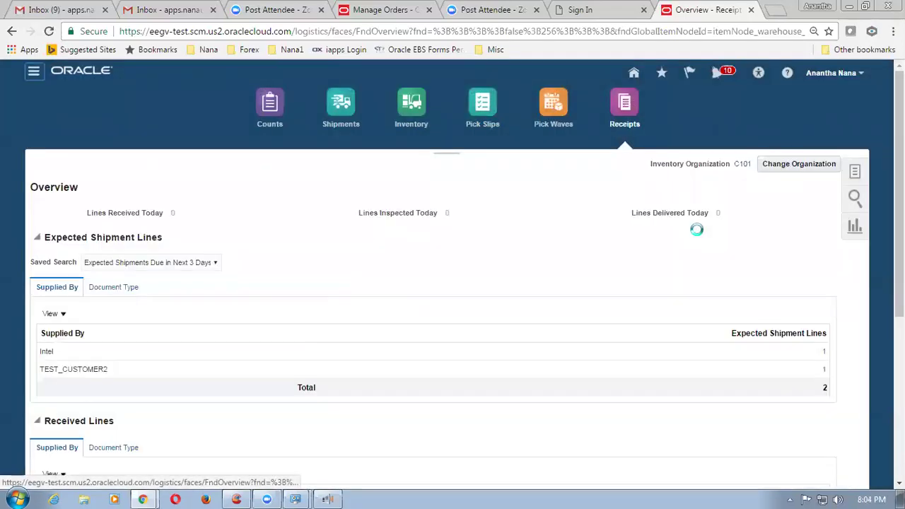
pyautogui.click(855, 173)
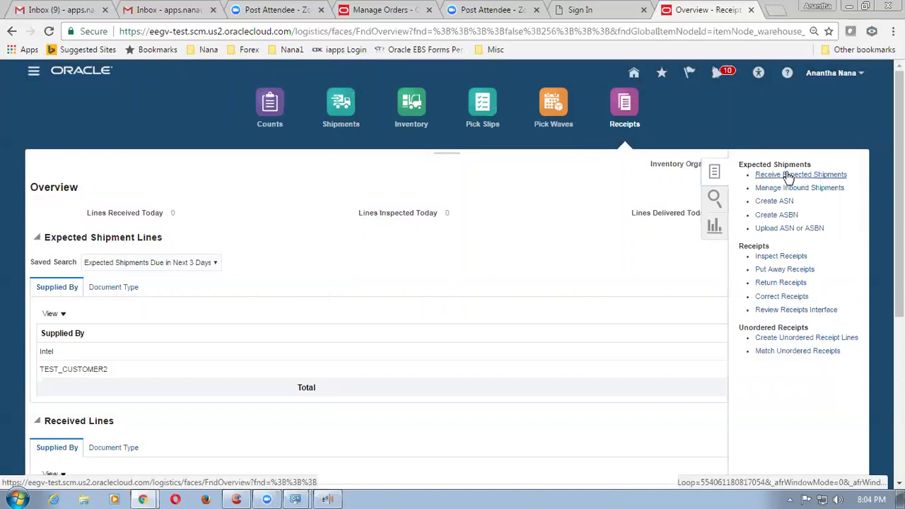
pyautogui.click(788, 175)
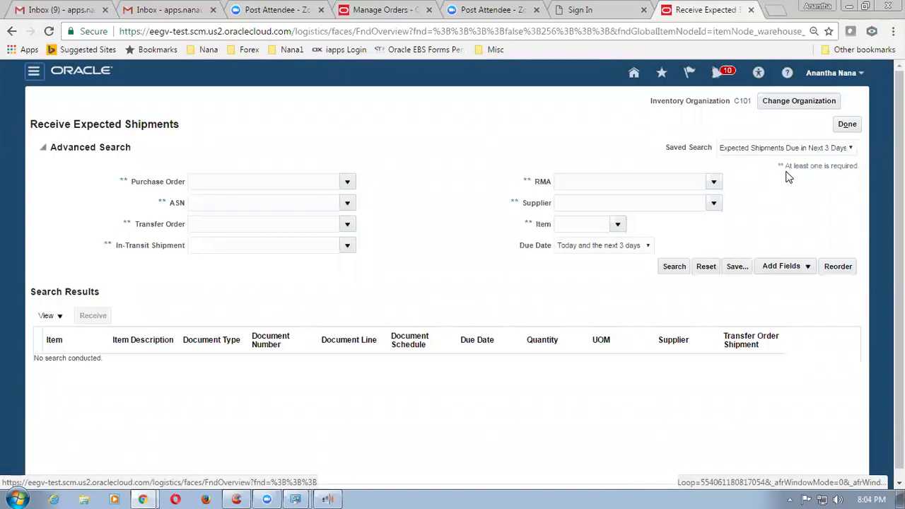
# Search expected lines for RMA 12010 without a due date limit and select the LPG Gas Bulk line.
pyautogui.click(597, 183)
pyautogui.write('12010')
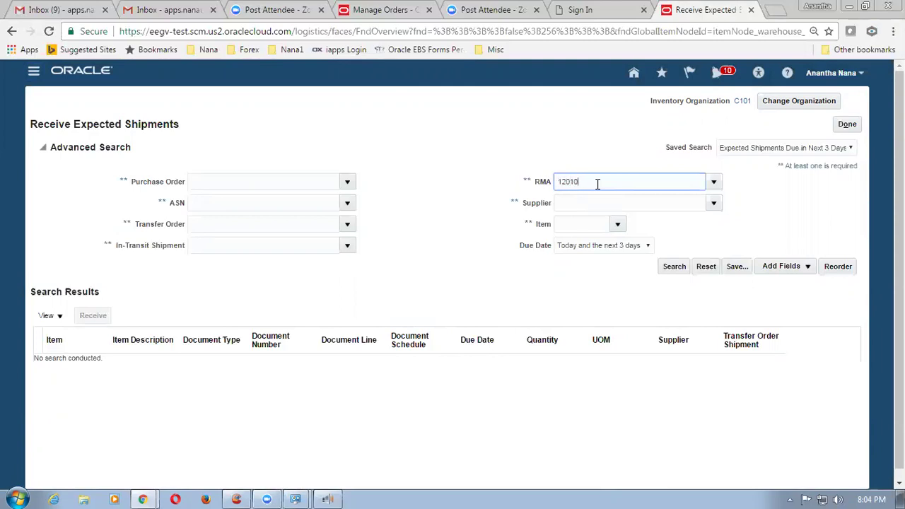
pyautogui.press('Tab')
pyautogui.click(592, 184)
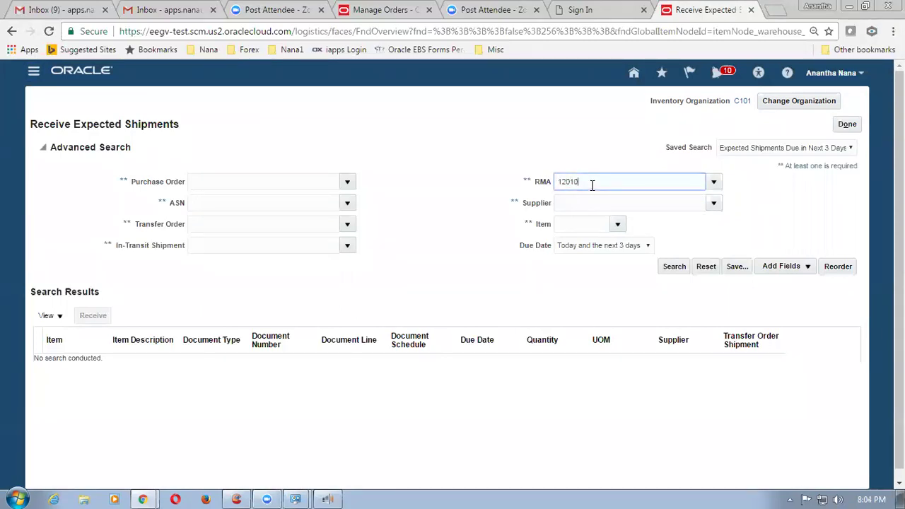
pyautogui.click(590, 249)
pyautogui.press('Escape')
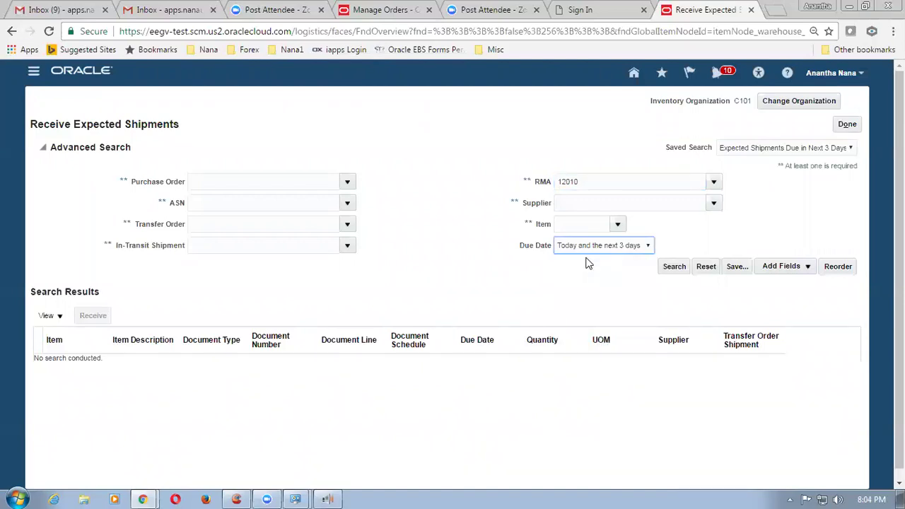
pyautogui.click(670, 270)
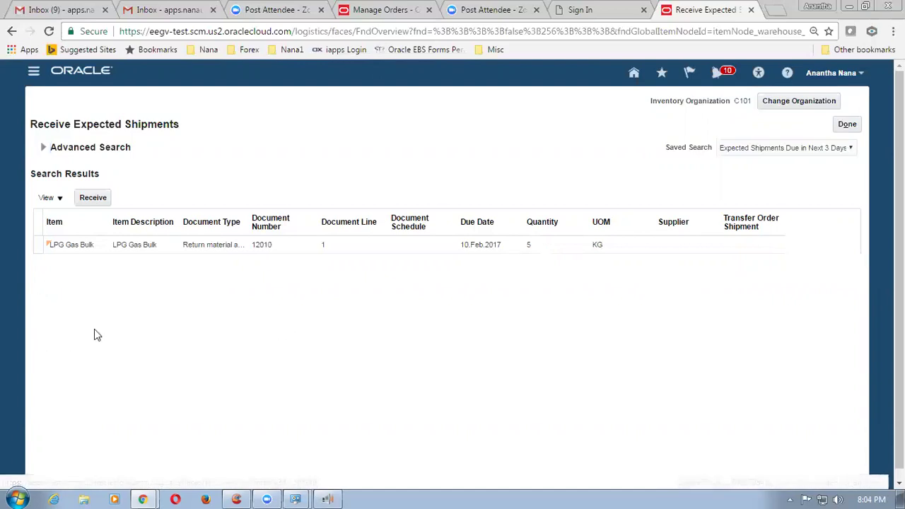
pyautogui.click(32, 243)
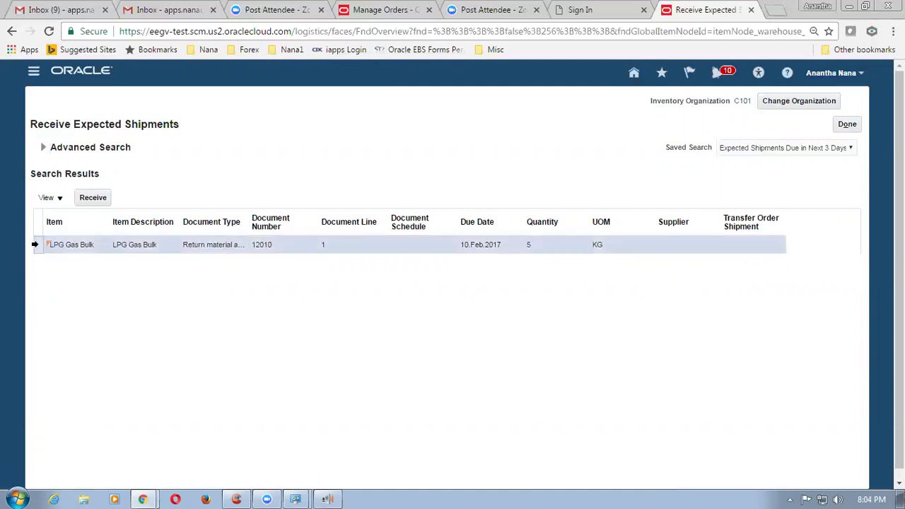
pyautogui.click(91, 199)
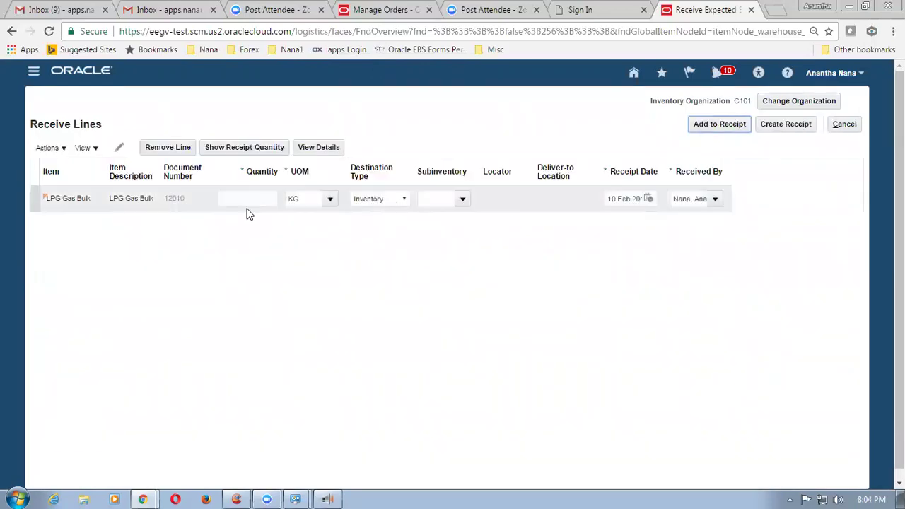
# Enter quantity 5 on the LPG Gas Bulk receive line and choose subinventory GAS_STORE.
pyautogui.click(248, 201)
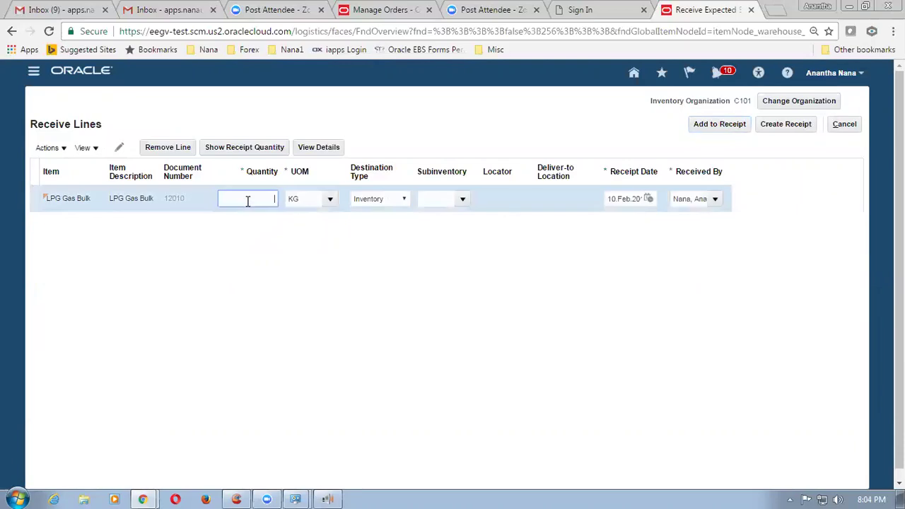
pyautogui.write('5')
pyautogui.click(458, 229)
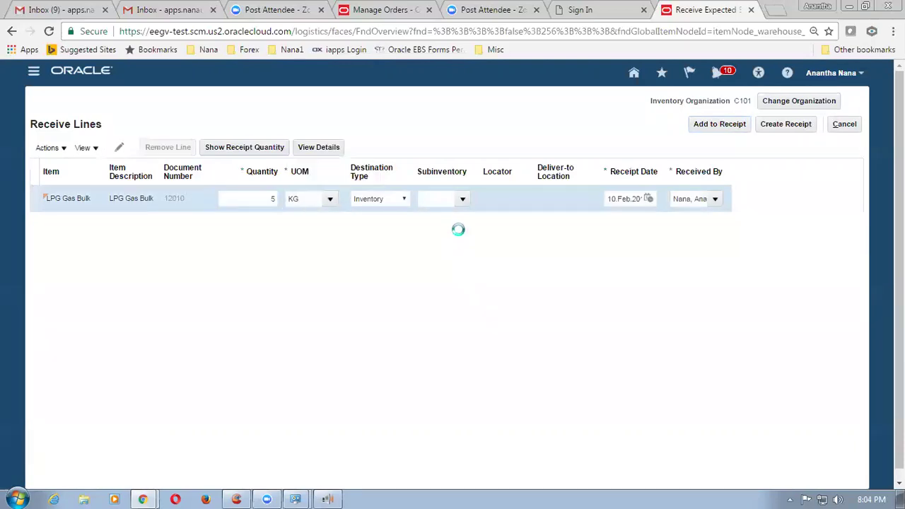
pyautogui.click(463, 200)
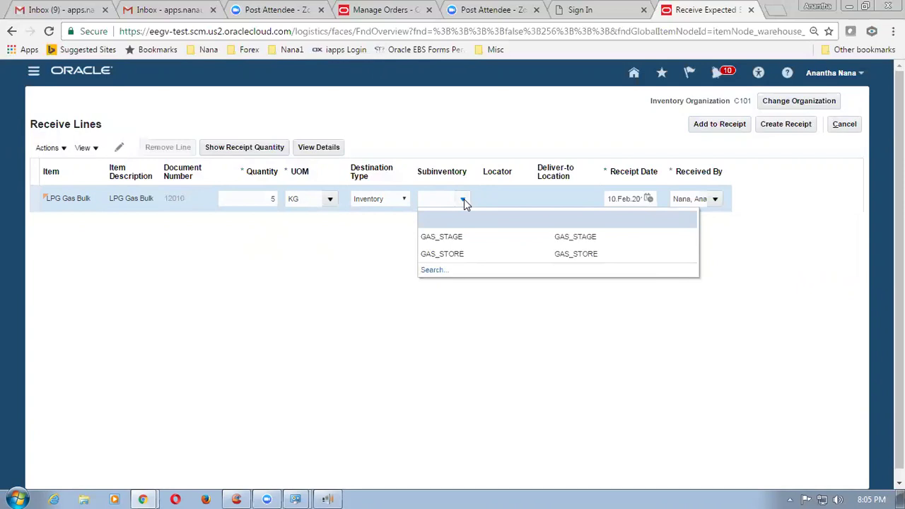
pyautogui.click(442, 254)
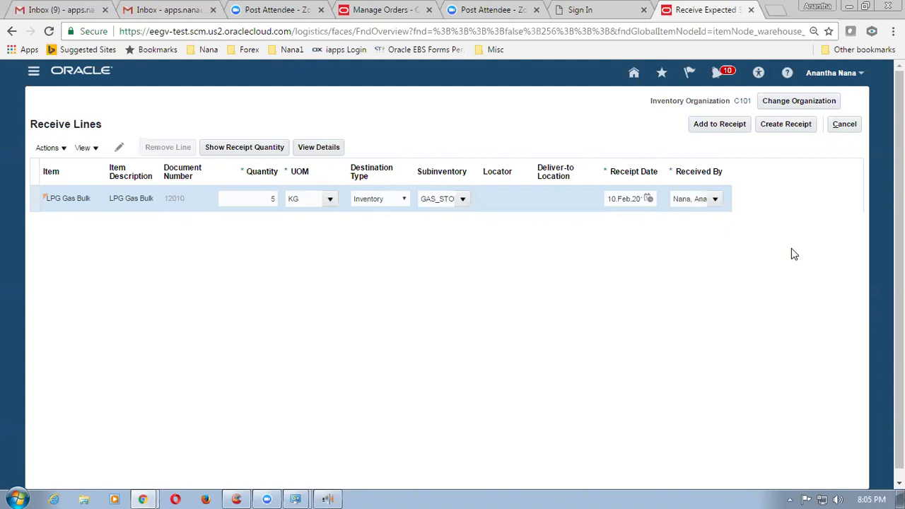
# Create and submit receipt 1014 for the RMA 12010 line, then dismiss the confirmation.
pyautogui.click(792, 125)
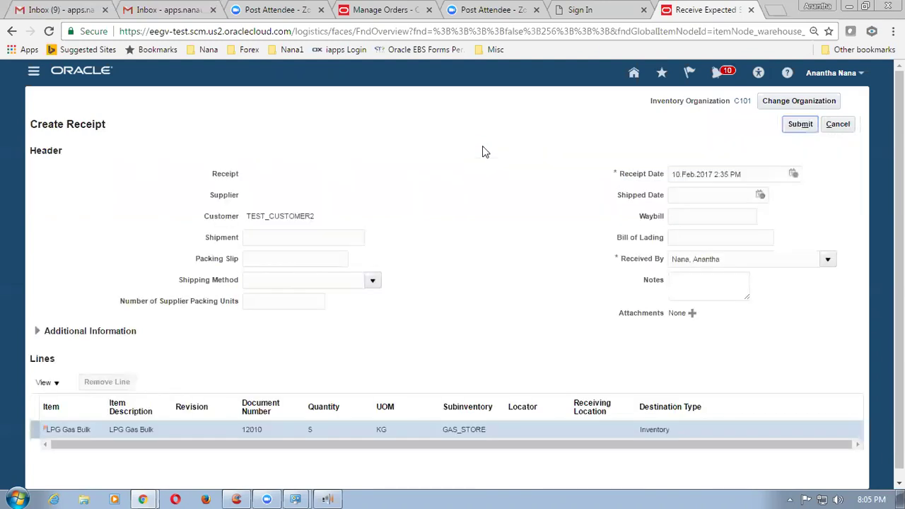
pyautogui.click(263, 233)
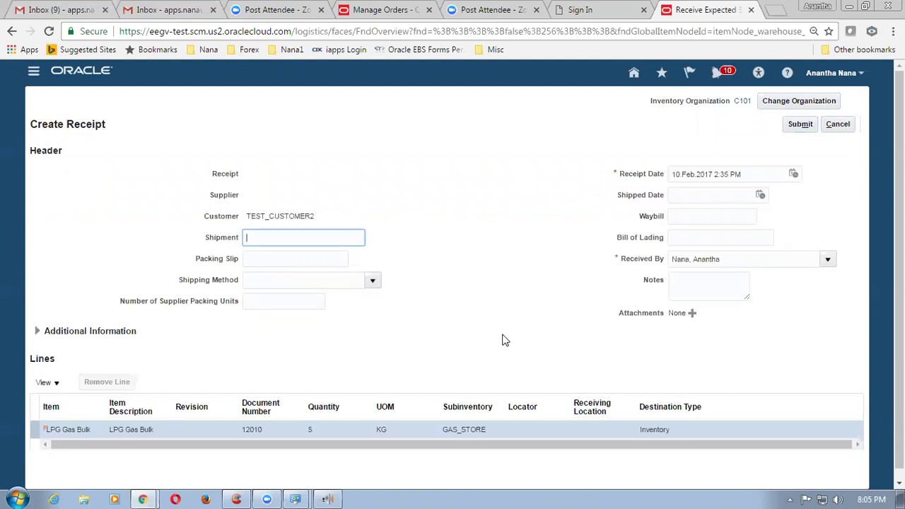
pyautogui.click(797, 129)
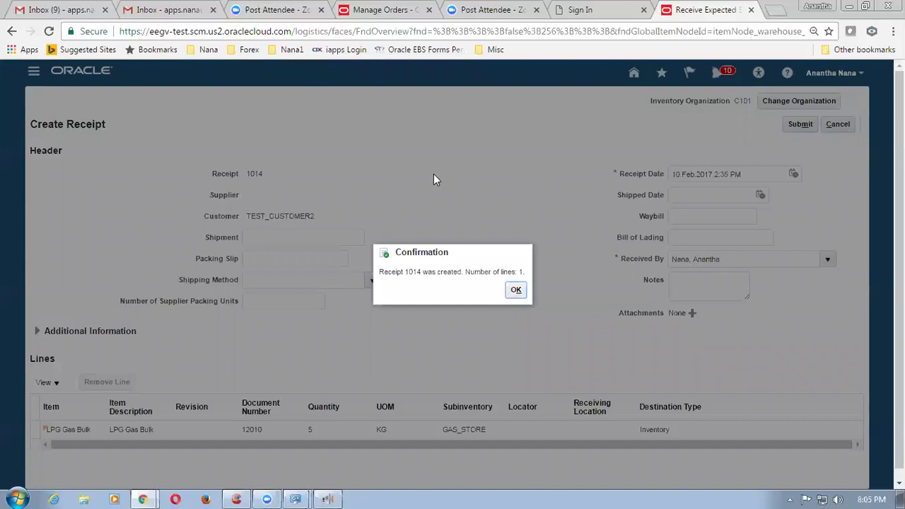
pyautogui.moveTo(403, 272); pyautogui.dragTo(427, 272)
pyautogui.click(516, 292)
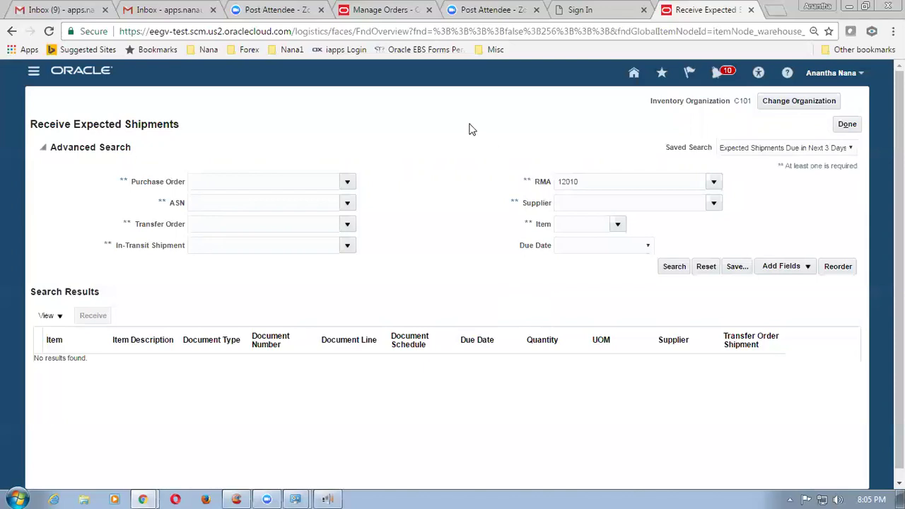
# Refresh return order 12010's orchestration process on the Manage Orders tab.
pyautogui.click(386, 10)
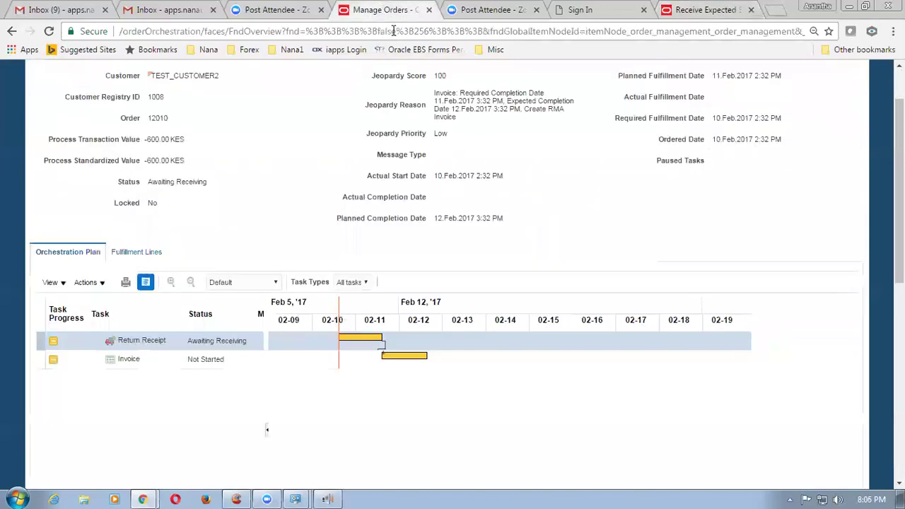
pyautogui.scroll(1, 541, 267)
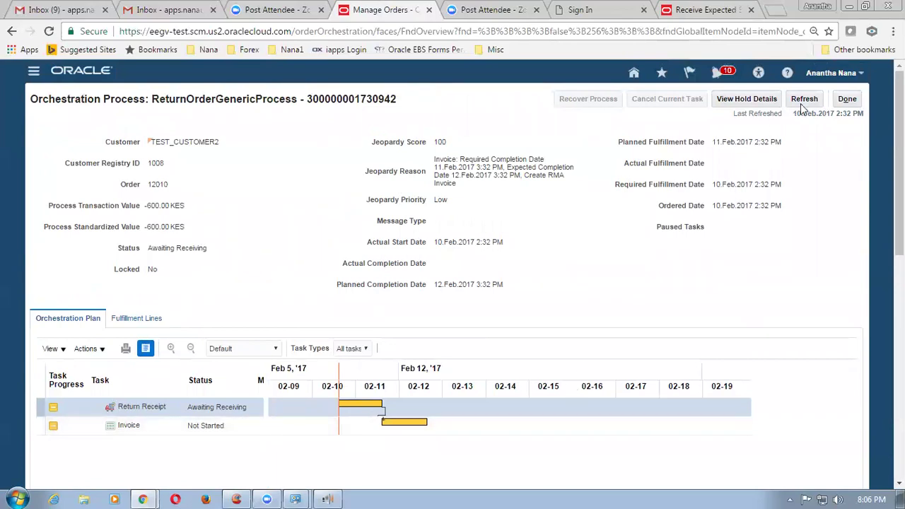
pyautogui.click(803, 103)
# Load the Oracle SCM Cloud home page in a new browser tab from the copied URL.
pyautogui.hotkey('ctrl', 't')
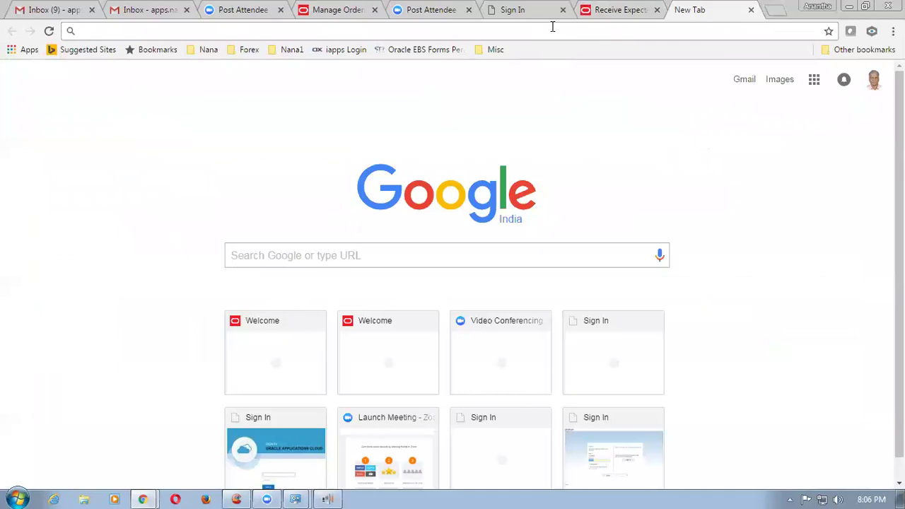
pyautogui.write('https://eegv-test.scm.us2.oraclecloud.com')
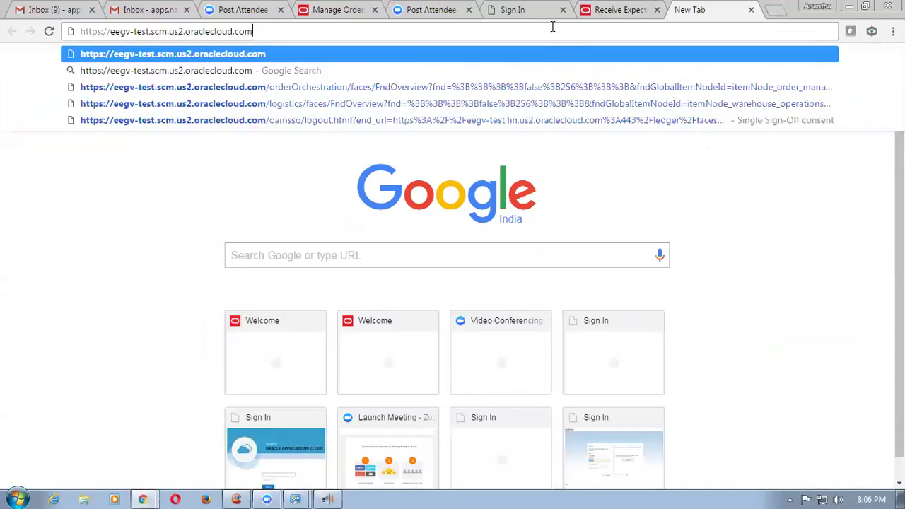
pyautogui.press('Return')
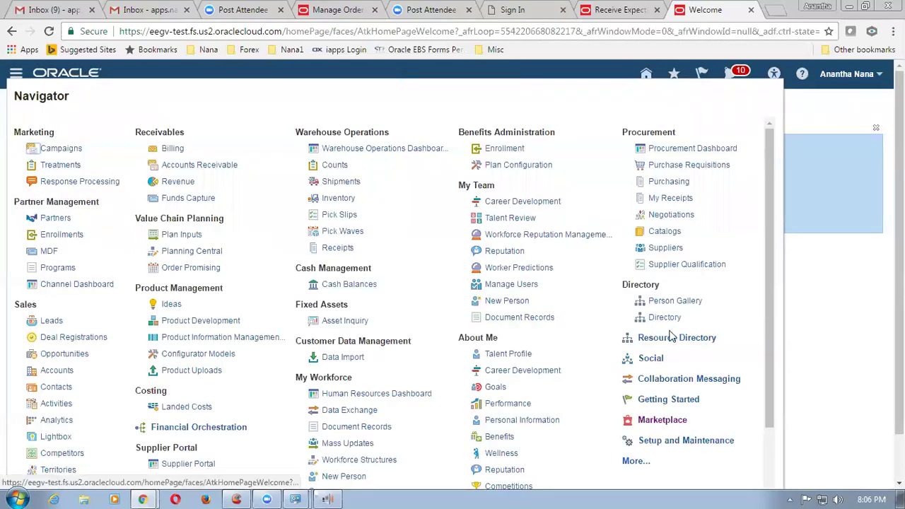
# Go to Tools > Scheduled Processes through the Navigator's More entries.
pyautogui.scroll(-3, 767, 344)
pyautogui.scroll(2, 780, 345)
pyautogui.scroll(1, 780, 332)
pyautogui.scroll(-2, 783, 354)
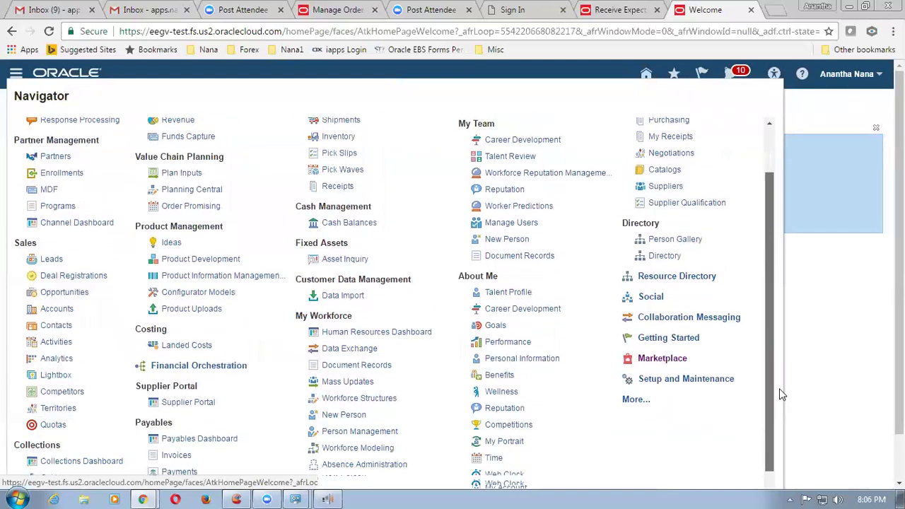
pyautogui.click(633, 400)
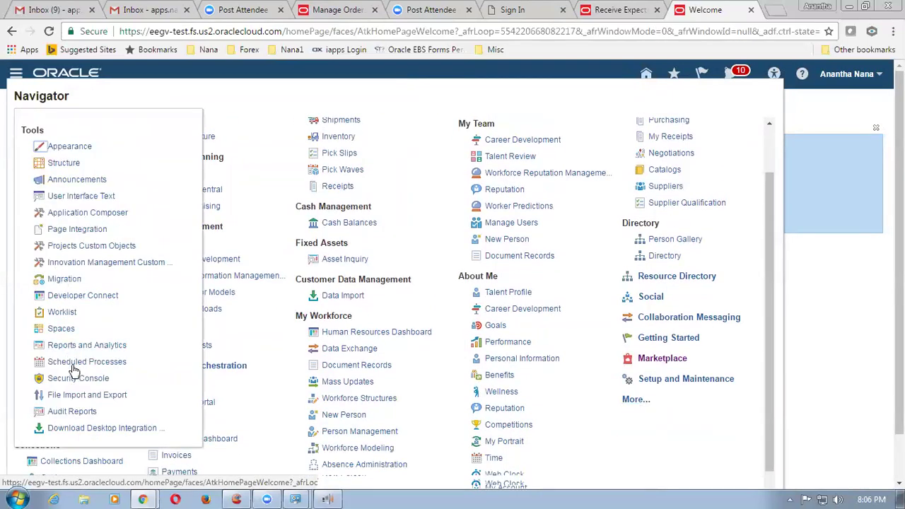
pyautogui.click(78, 366)
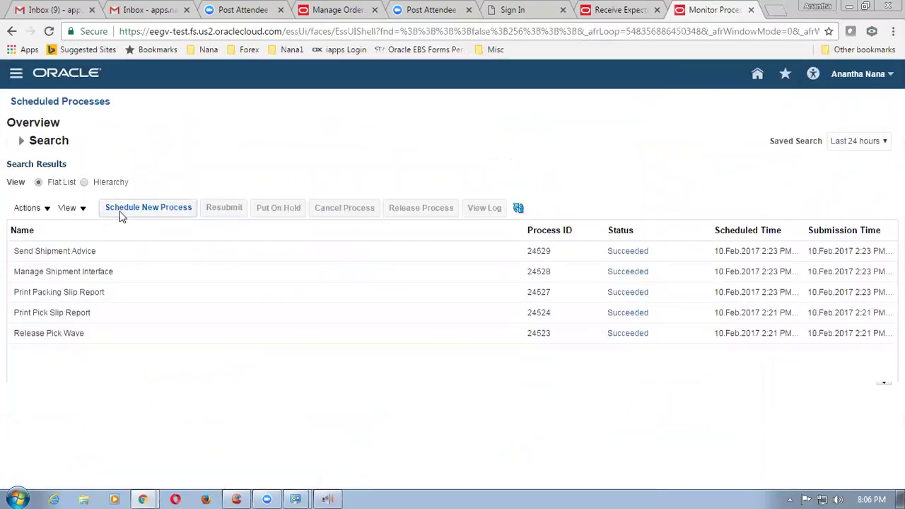
# Start scheduling a new process and open the full process-name search.
pyautogui.click(123, 209)
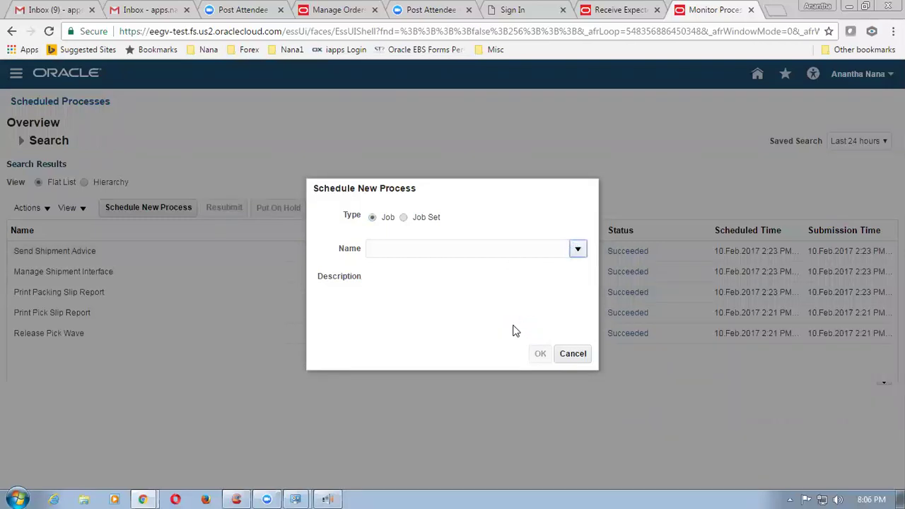
pyautogui.scroll(-1, 513, 331)
pyautogui.scroll(-1, 513, 331)
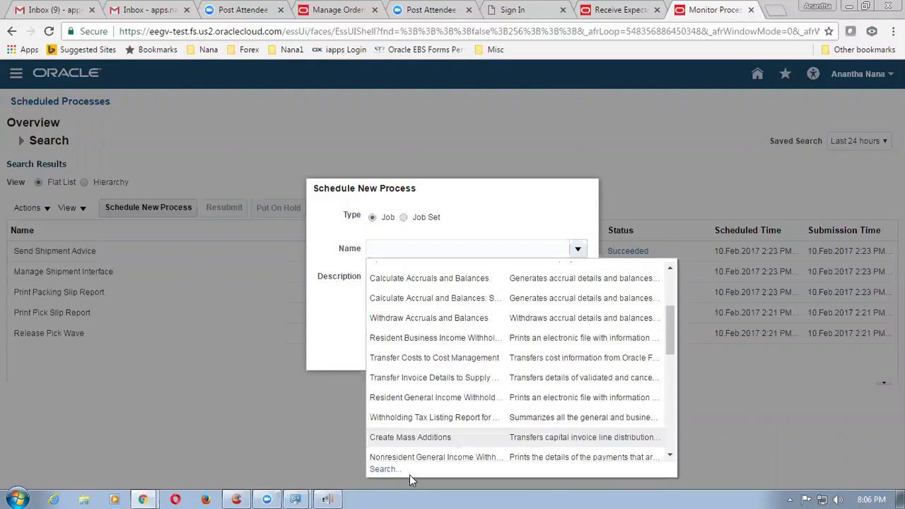
pyautogui.click(385, 469)
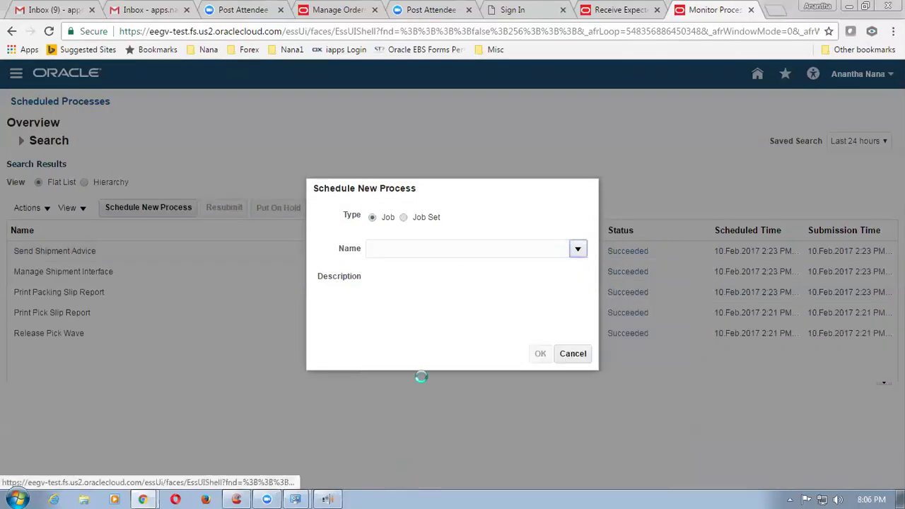
# Search 'Send%Receipt%Con%' and choose the Send Receipt Confirmation job.
pyautogui.click(436, 169)
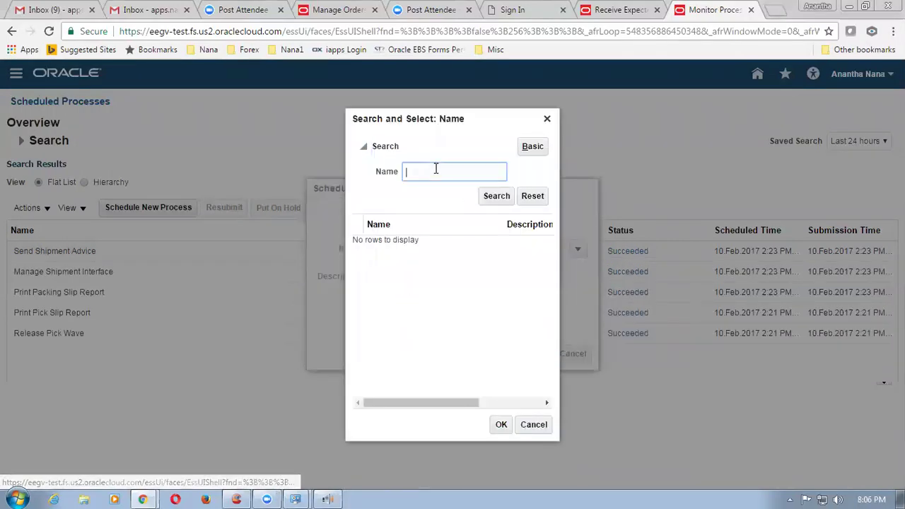
pyautogui.write('Se')
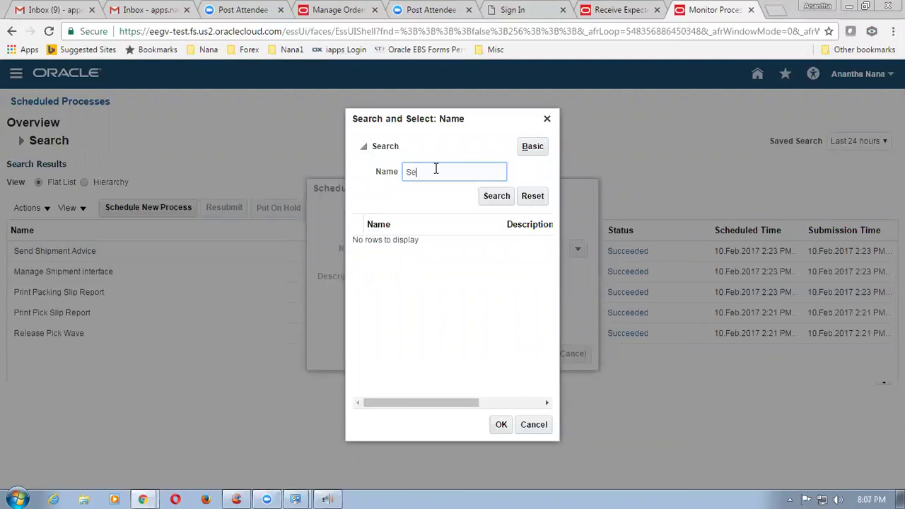
pyautogui.write('nd%Receipt%Con%')
pyautogui.press('Return')
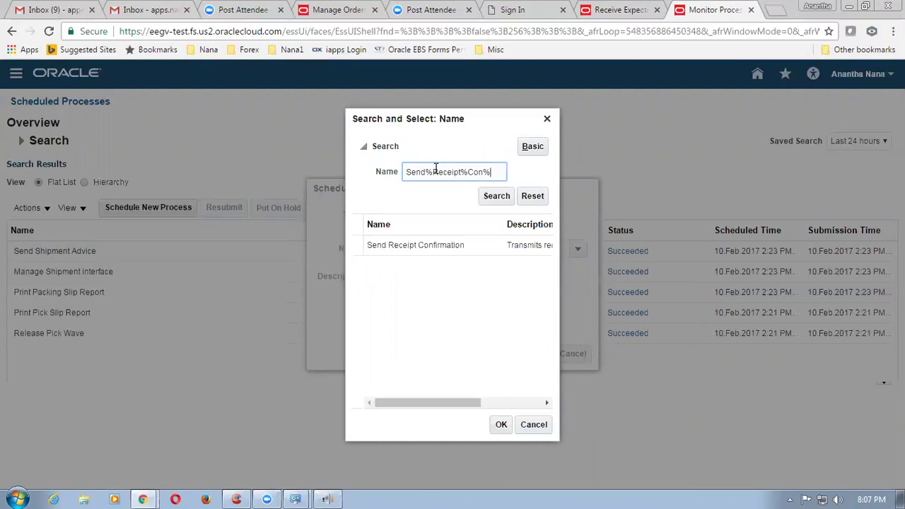
pyautogui.click(415, 245)
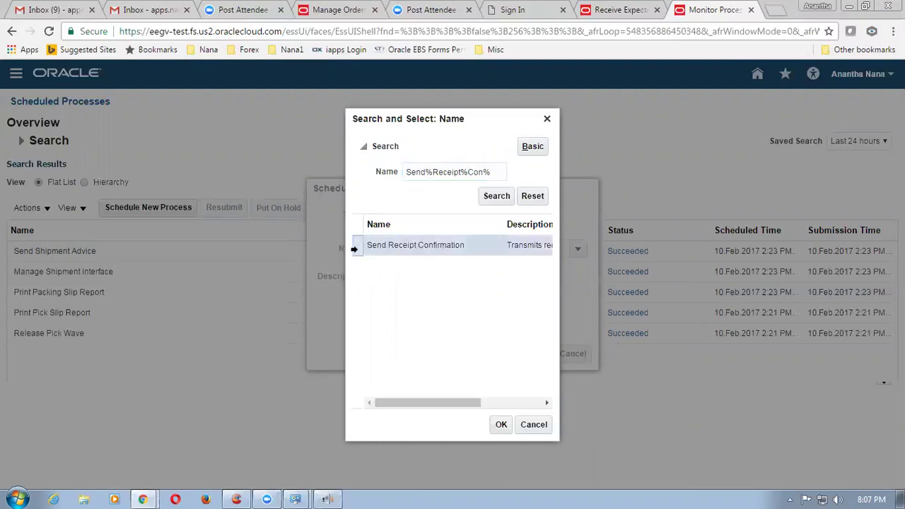
pyautogui.click(502, 425)
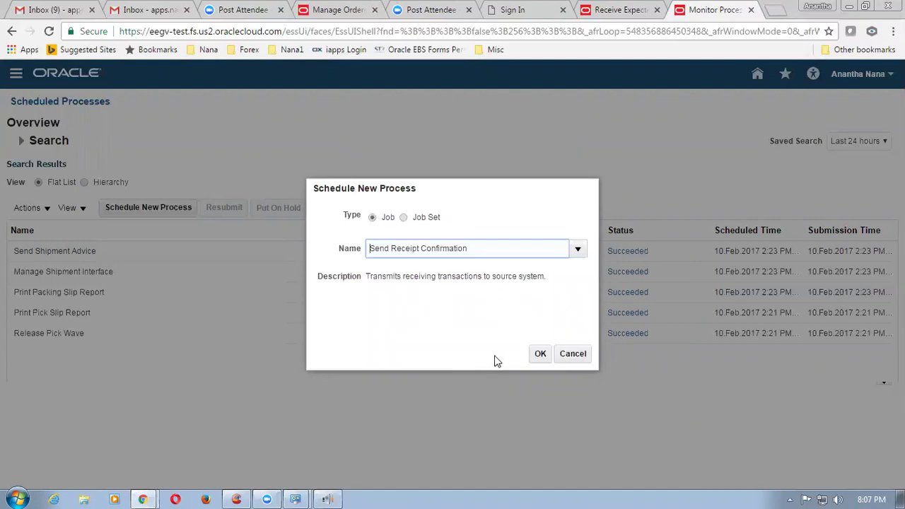
pyautogui.click(541, 355)
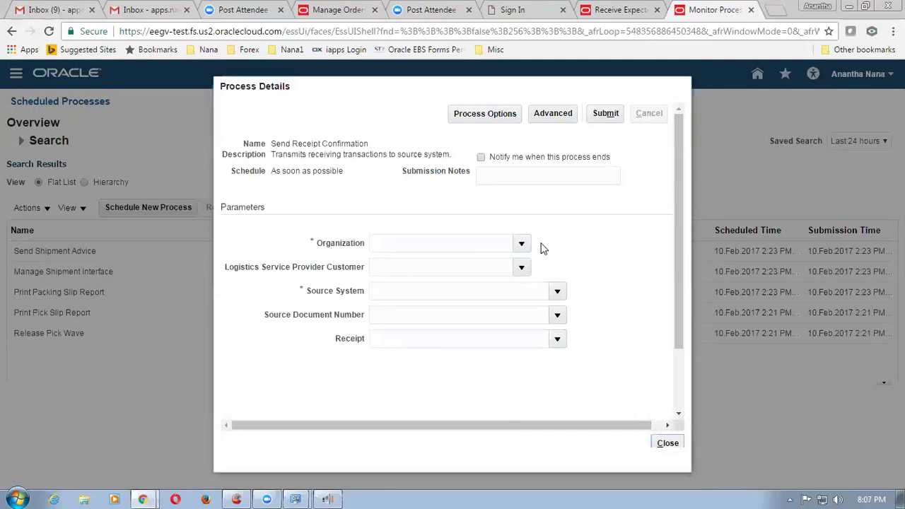
# Set Organization C101 and Source System Oracle Fusion Order Orchestration And Planning.
pyautogui.click(501, 283)
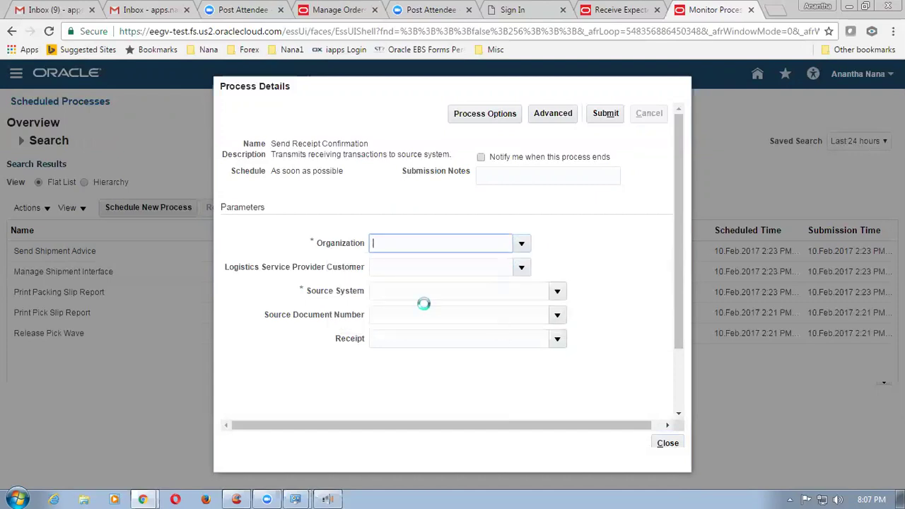
pyautogui.click(556, 293)
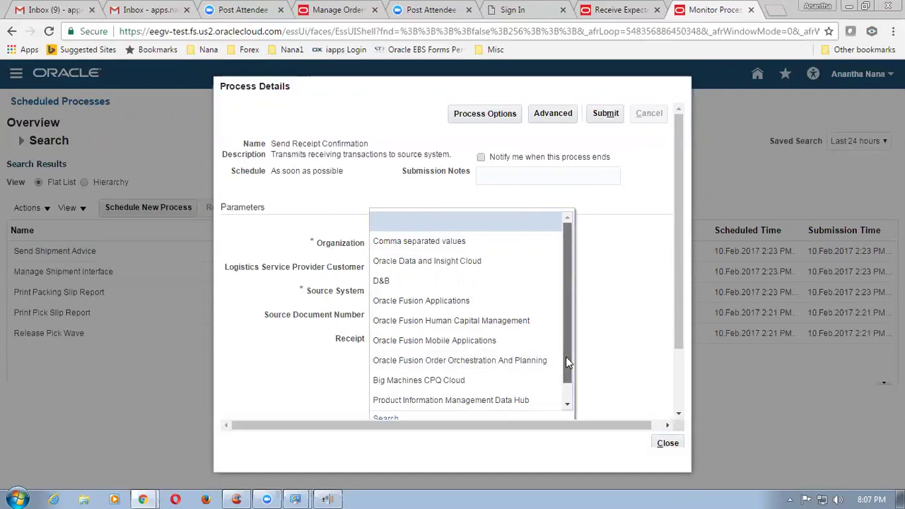
pyautogui.moveTo(566, 356); pyautogui.dragTo(567, 390)
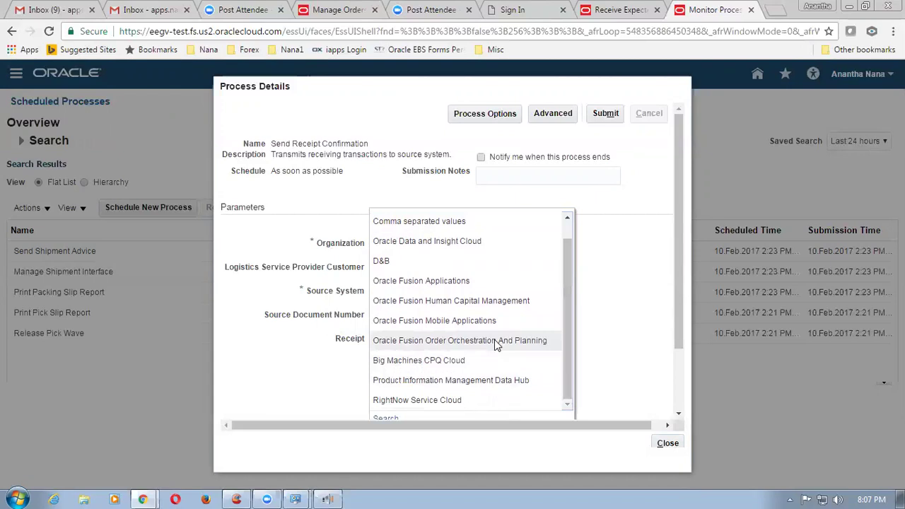
pyautogui.press('Escape')
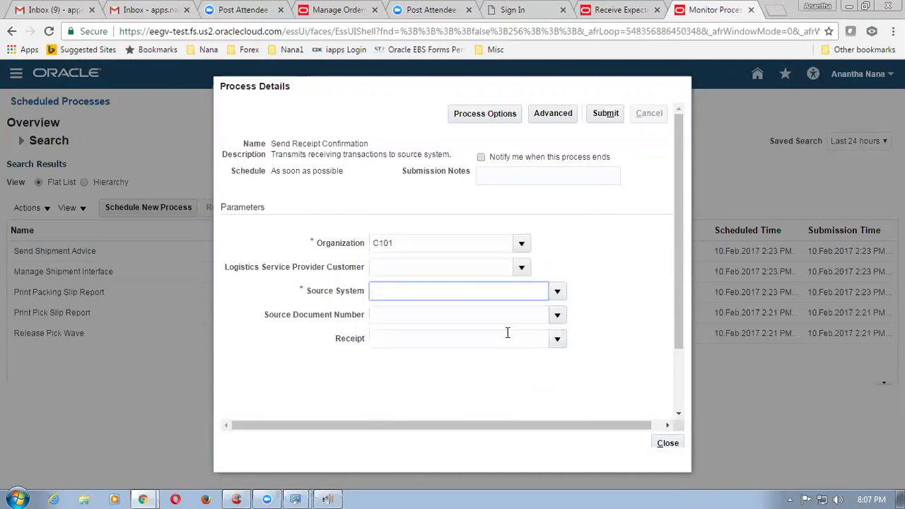
pyautogui.click(556, 291)
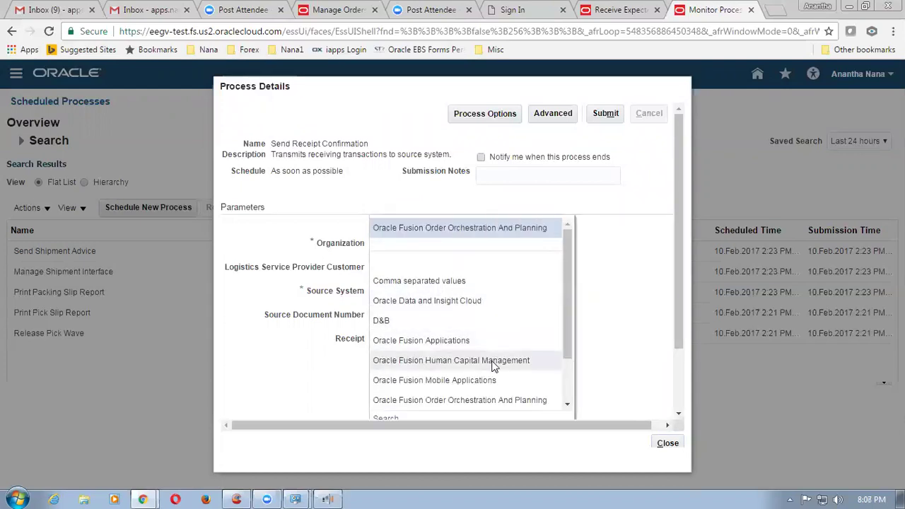
pyautogui.moveTo(571, 343); pyautogui.dragTo(576, 398)
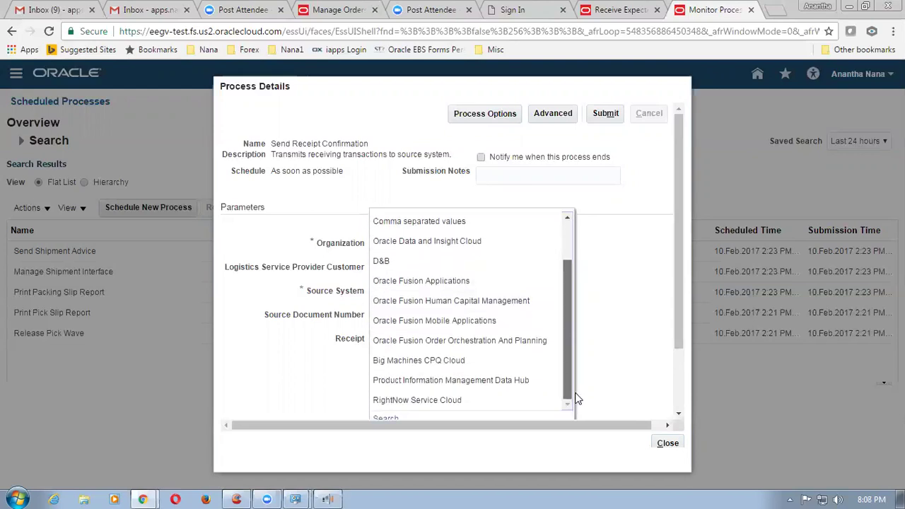
pyautogui.click(495, 340)
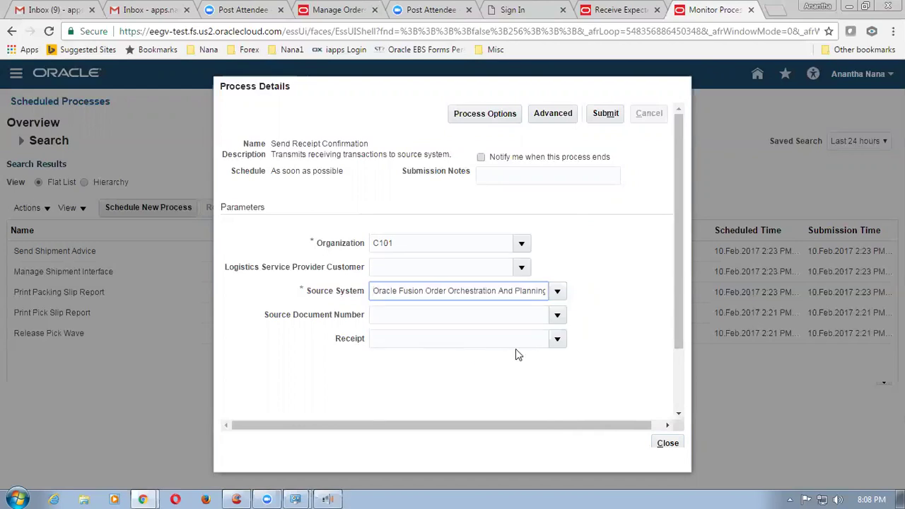
# Submit the job, acknowledge process 24534, and close the process details.
pyautogui.click(605, 115)
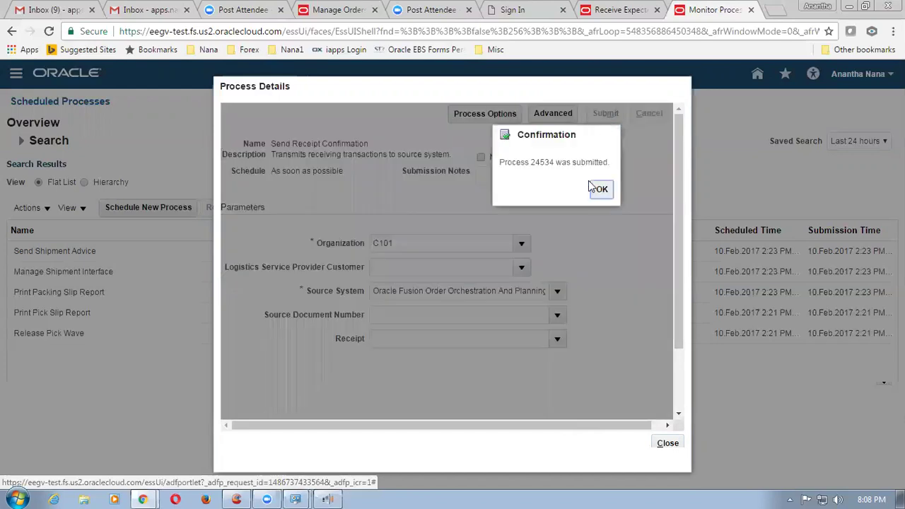
pyautogui.click(598, 192)
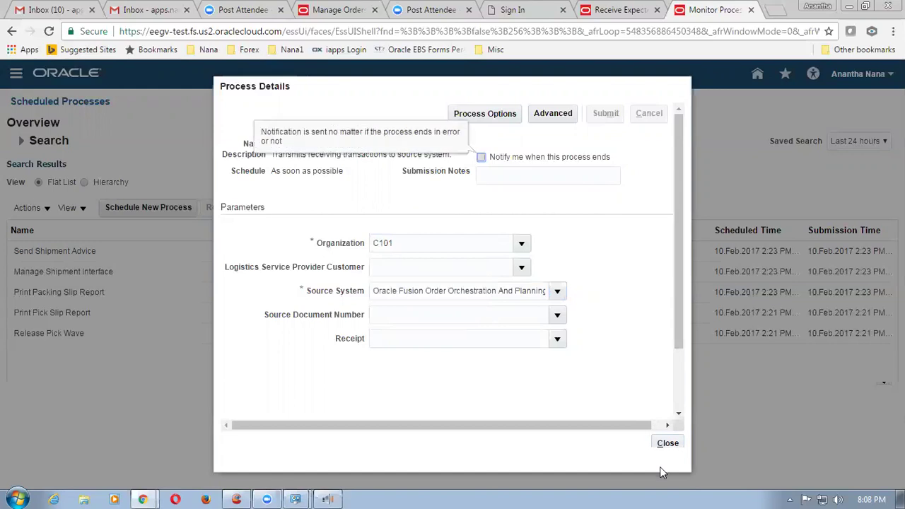
pyautogui.click(668, 444)
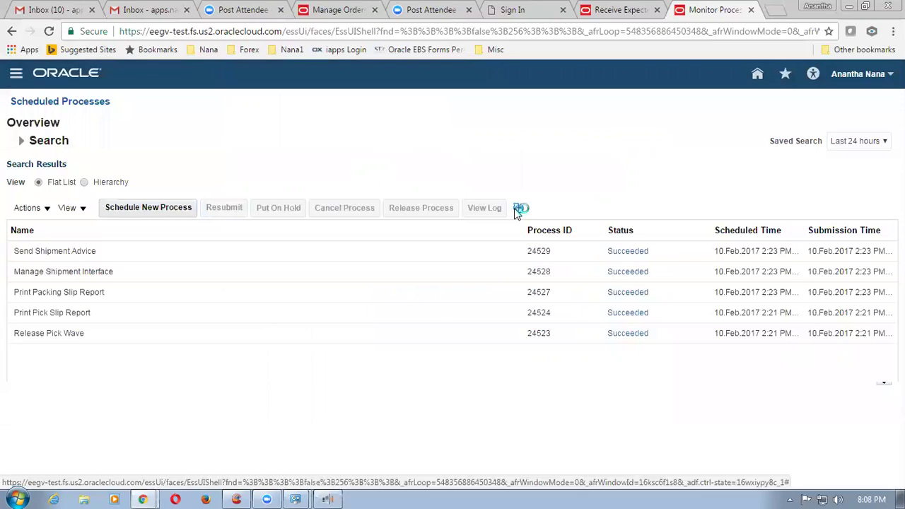
# Refresh Scheduled Processes until process 24534 shows, then return to Receive Expected Shipments.
pyautogui.click(518, 209)
pyautogui.click(518, 210)
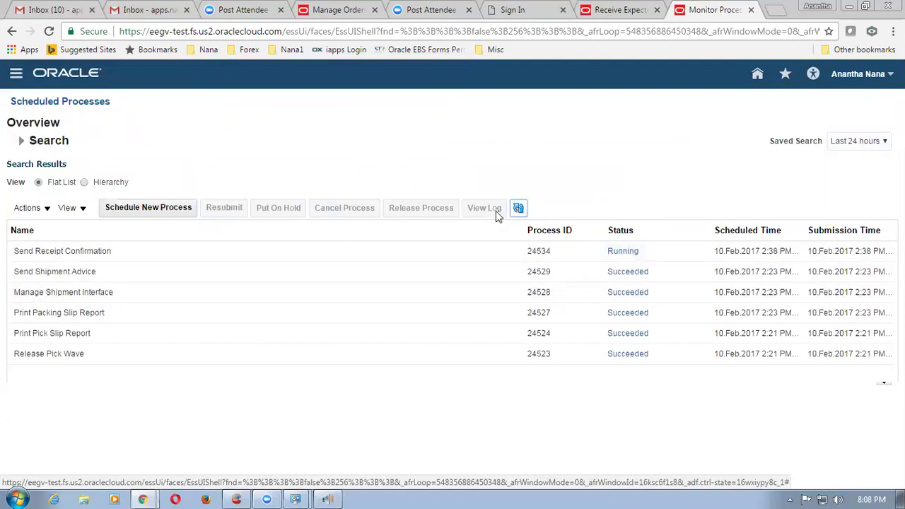
pyautogui.click(519, 210)
pyautogui.click(519, 210)
pyautogui.click(519, 210)
pyautogui.click(519, 210)
pyautogui.click(519, 210)
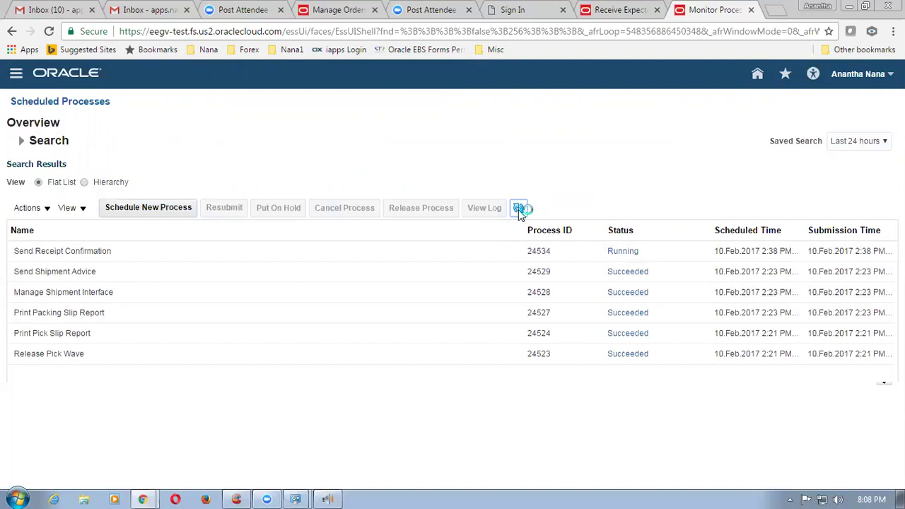
pyautogui.click(520, 210)
pyautogui.click(613, 10)
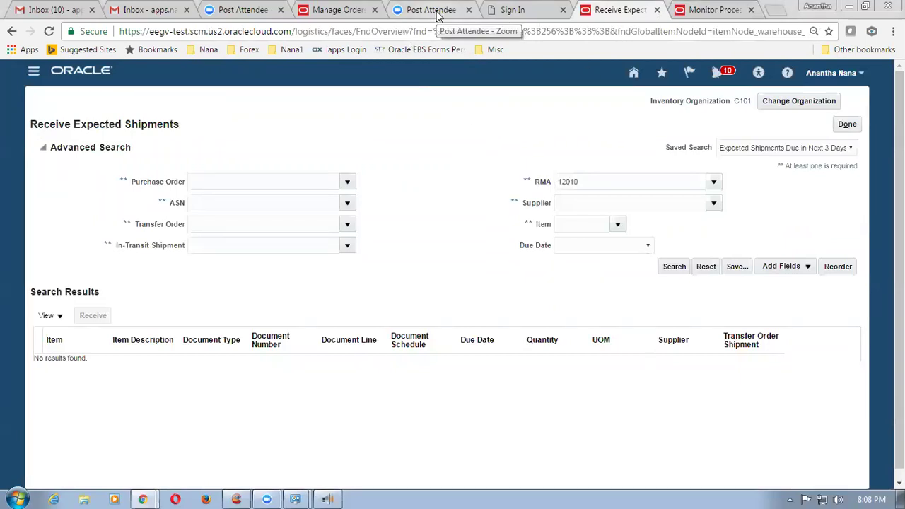
# Refresh return order 12010's orchestration until Return Receipt shows Delivered.
pyautogui.click(352, 14)
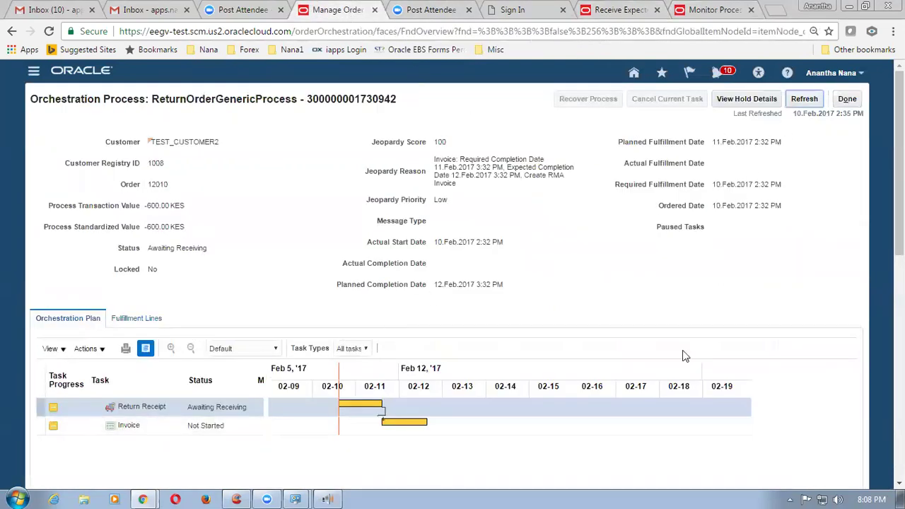
pyautogui.click(709, 11)
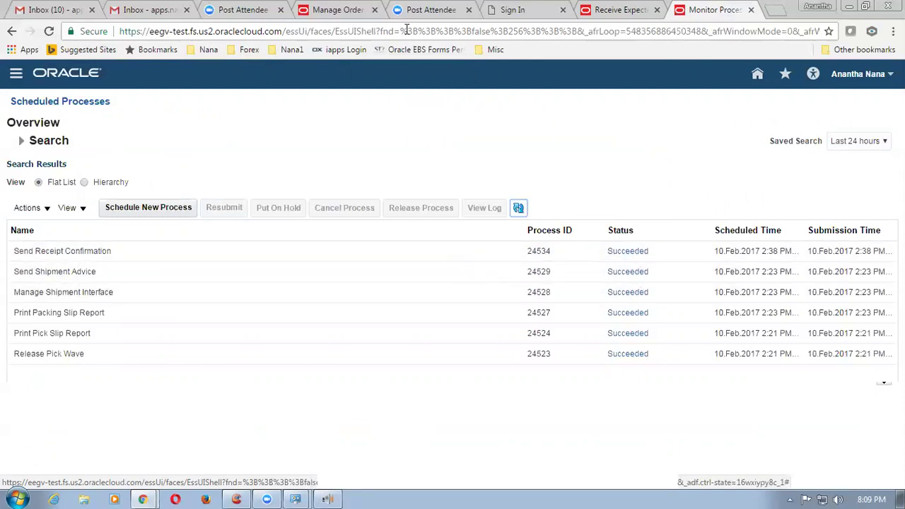
pyautogui.click(353, 10)
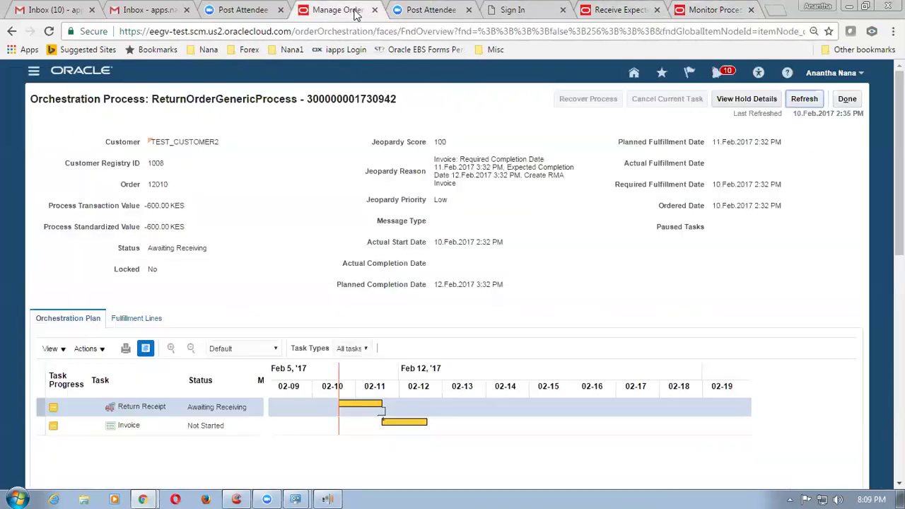
pyautogui.click(801, 100)
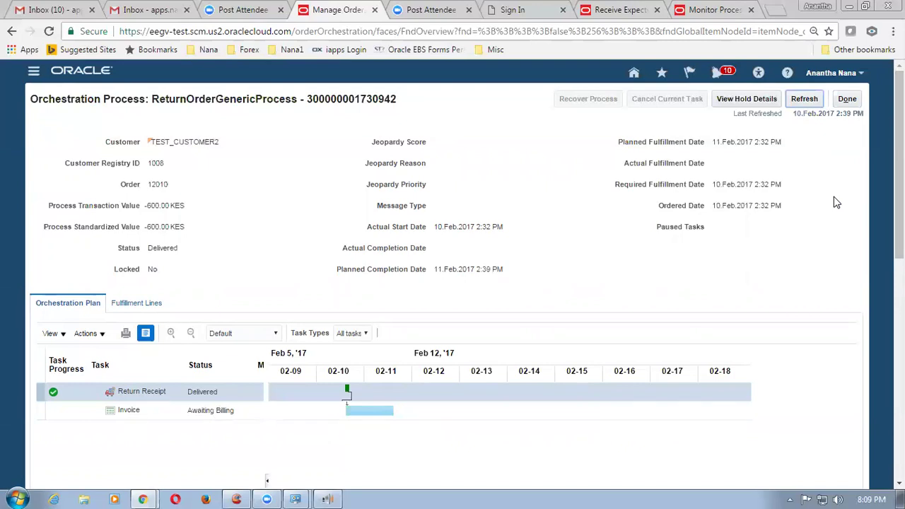
# Finish with the orchestration process and sign out of Oracle SCM Cloud.
pyautogui.click(847, 100)
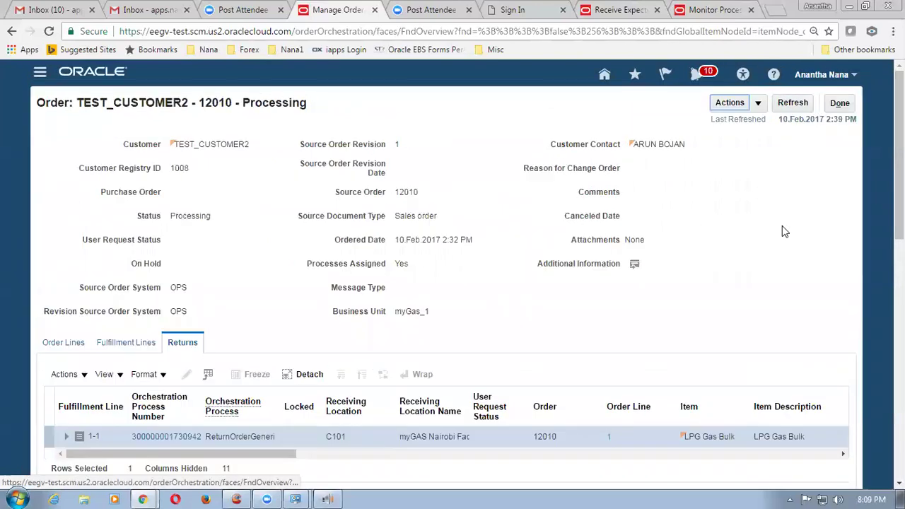
pyautogui.click(810, 83)
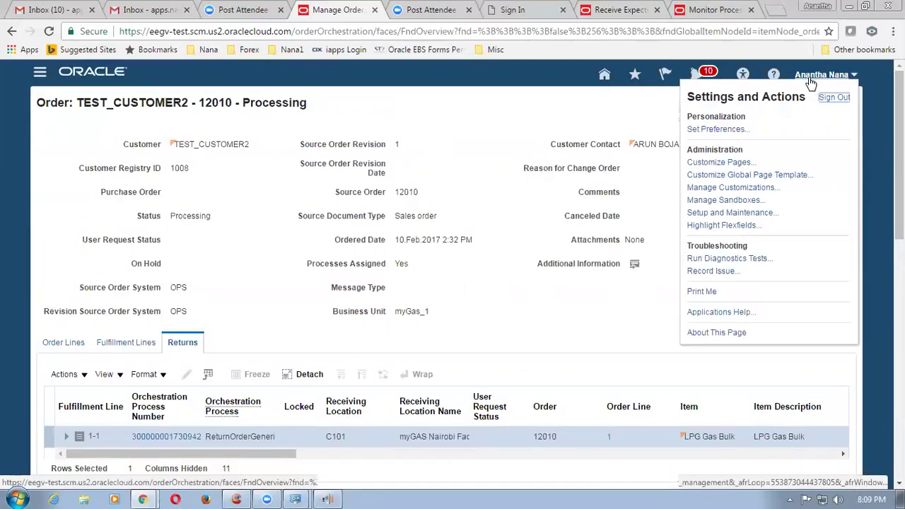
pyautogui.click(830, 99)
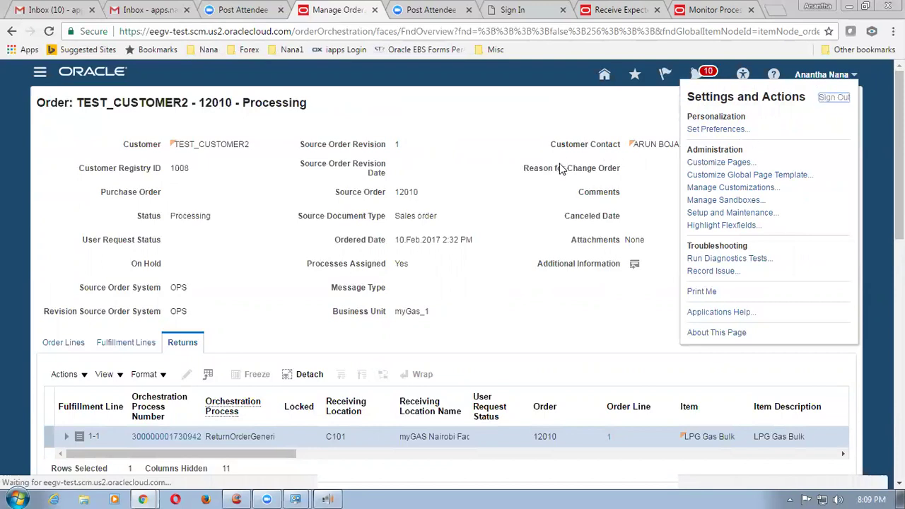
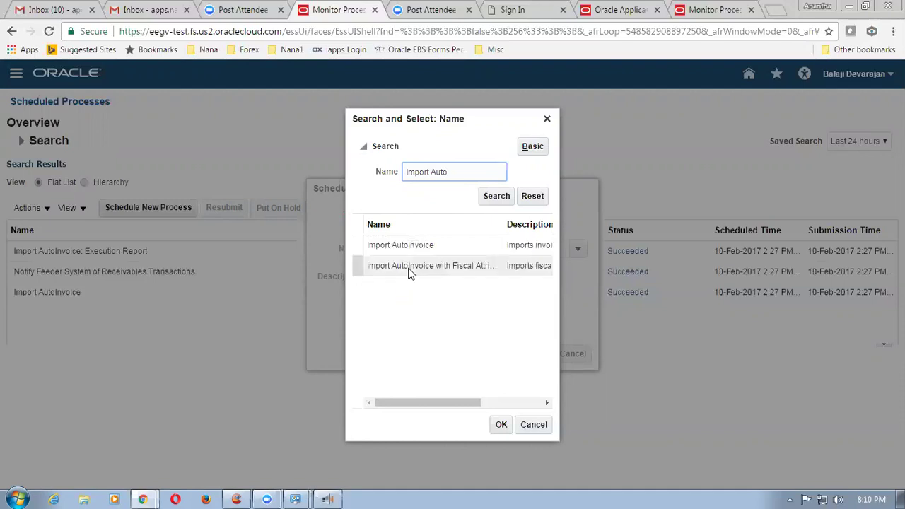
# Submit Import AutoInvoice with the Distributed Order Orchestration transaction source, creating process 24535.
pyautogui.click(360, 240)
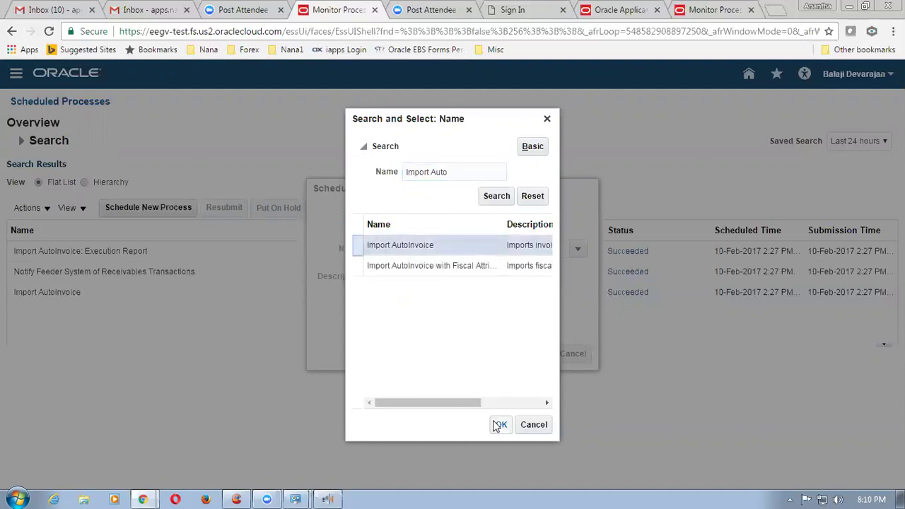
pyautogui.click(498, 425)
pyautogui.click(540, 354)
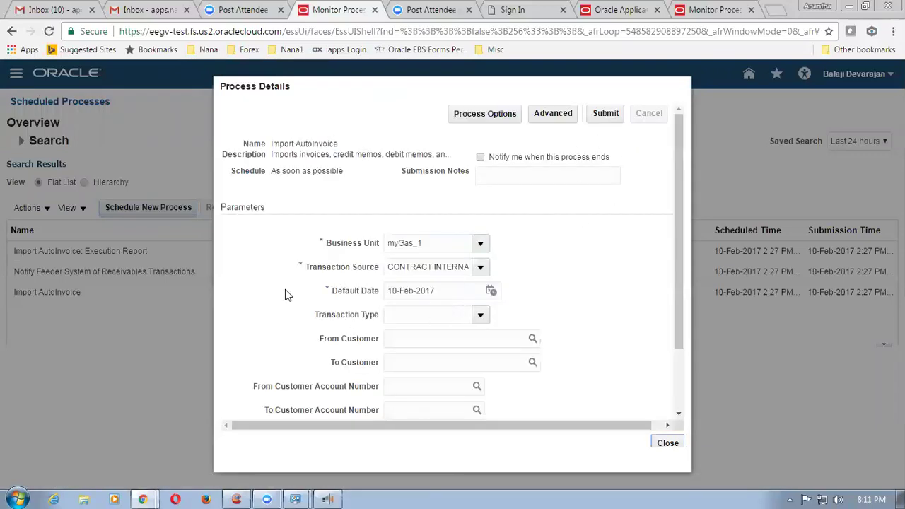
pyautogui.click(480, 267)
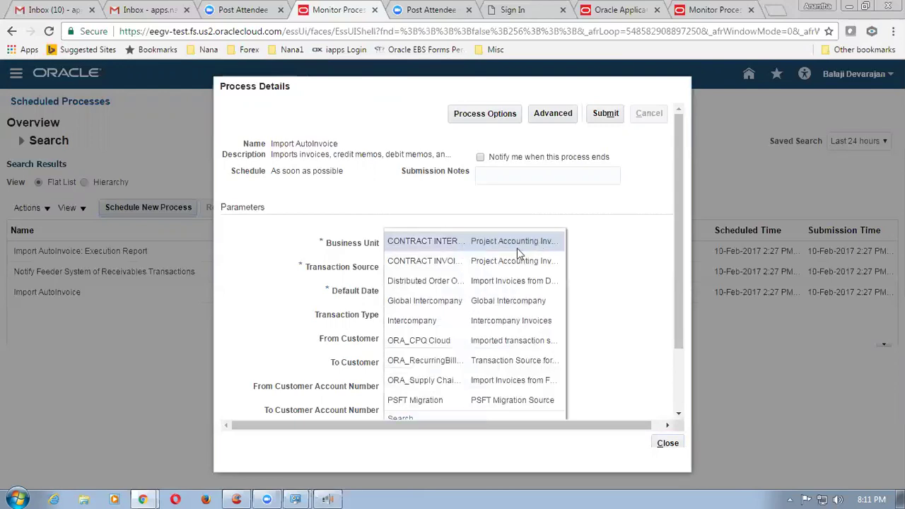
pyautogui.click(475, 275)
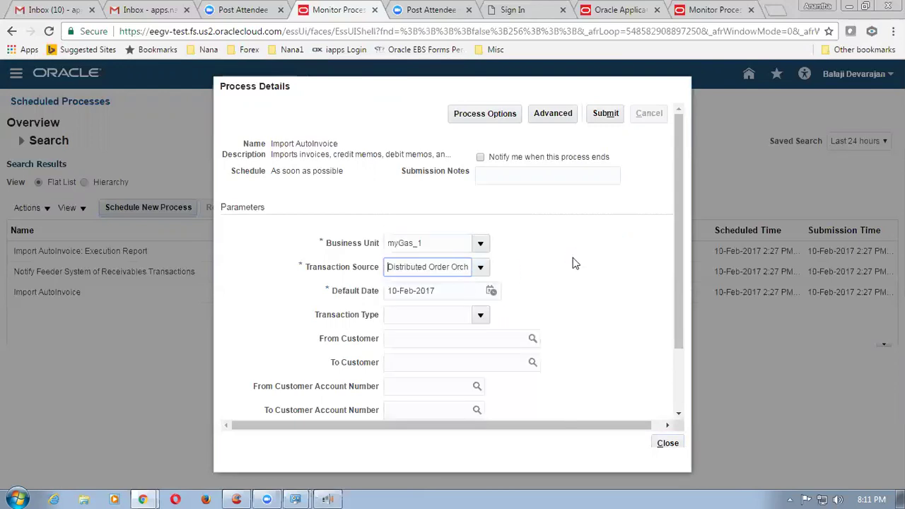
pyautogui.moveTo(675, 271); pyautogui.dragTo(680, 242)
pyautogui.click(606, 113)
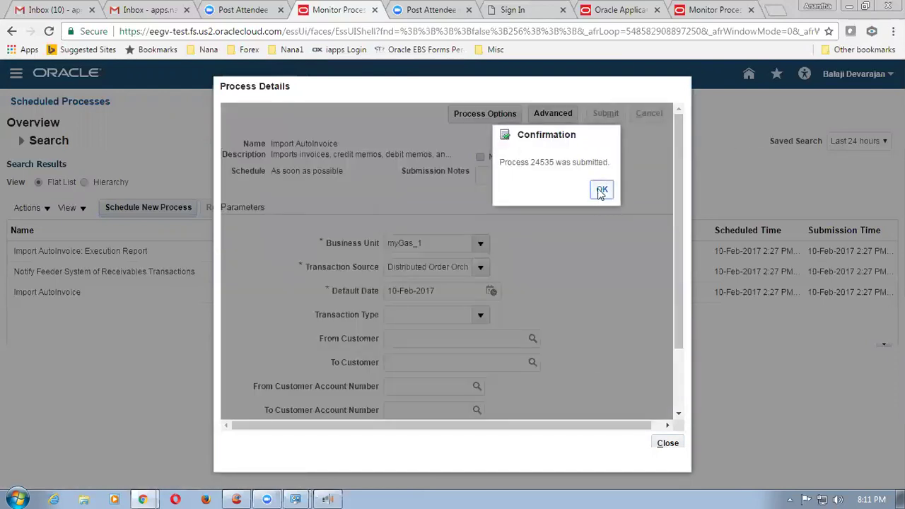
pyautogui.click(601, 191)
pyautogui.click(668, 444)
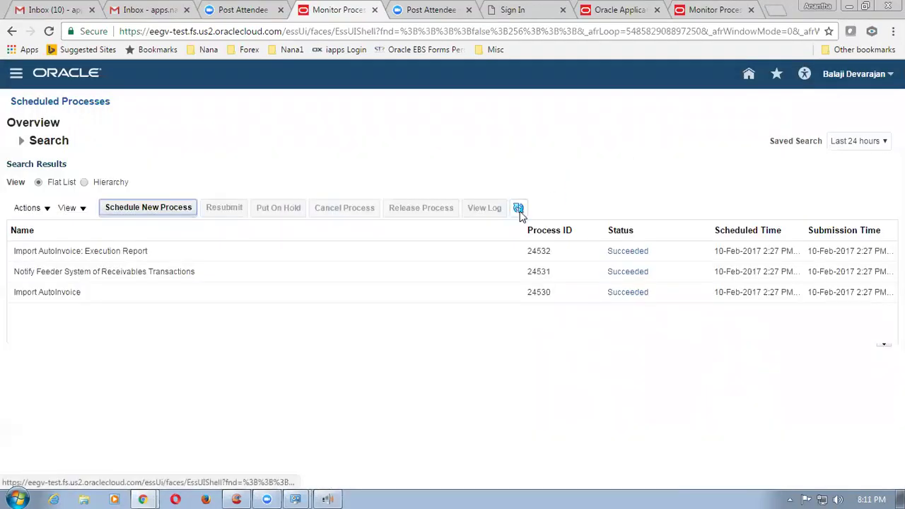
pyautogui.click(519, 208)
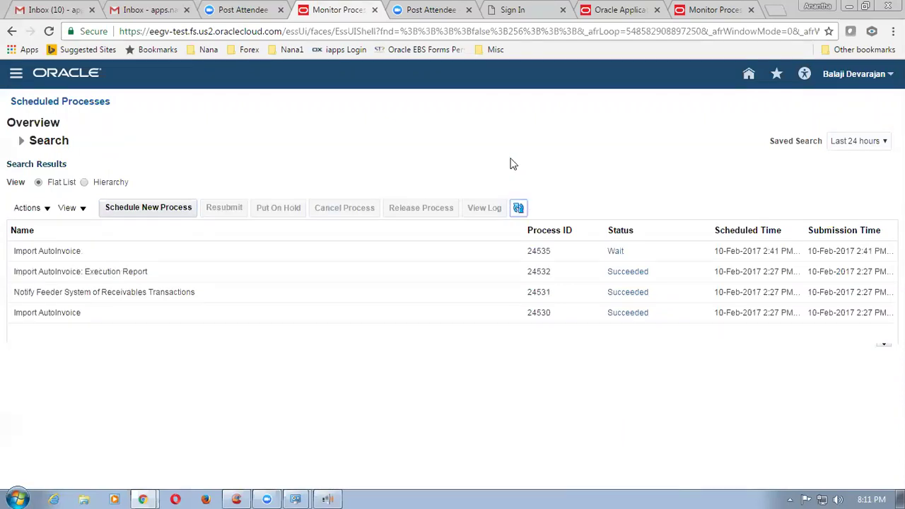
# Refresh the scheduled processes until 24535 and execution report 24537 show Succeeded.
pyautogui.click(518, 208)
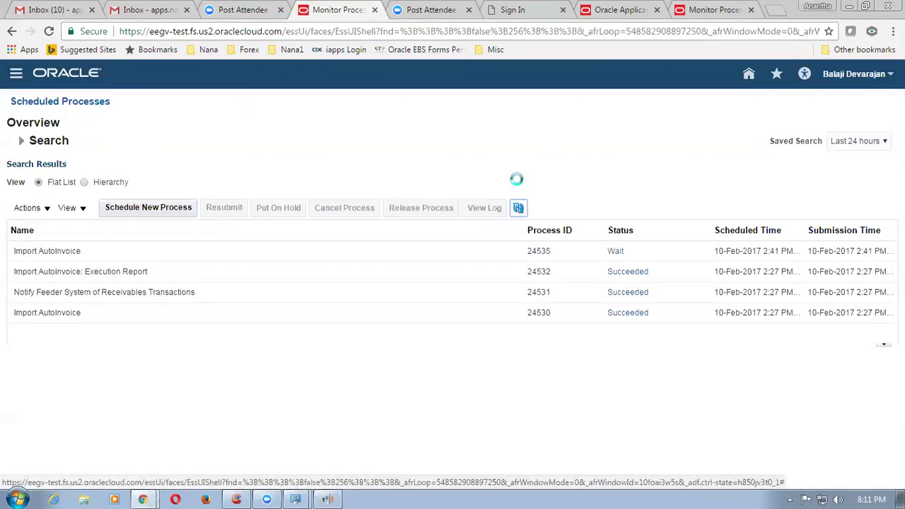
pyautogui.click(520, 209)
pyautogui.click(518, 209)
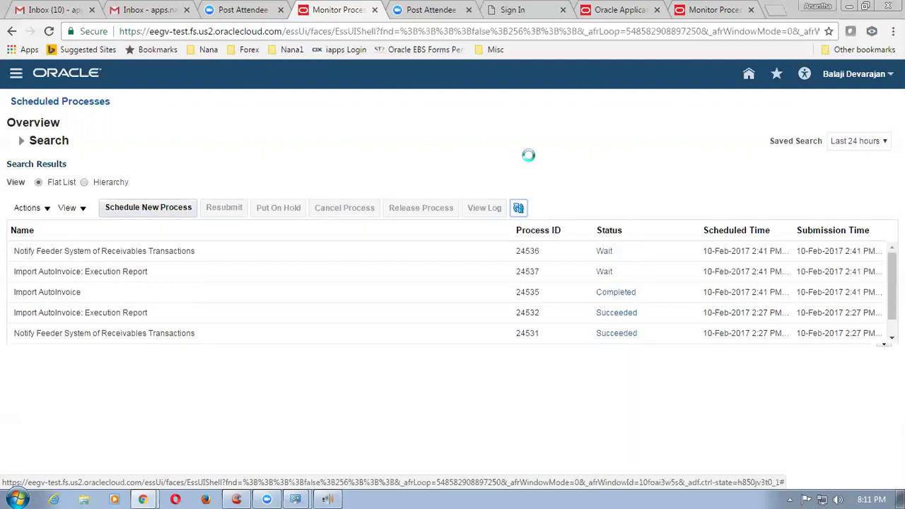
pyautogui.click(519, 207)
pyautogui.click(519, 208)
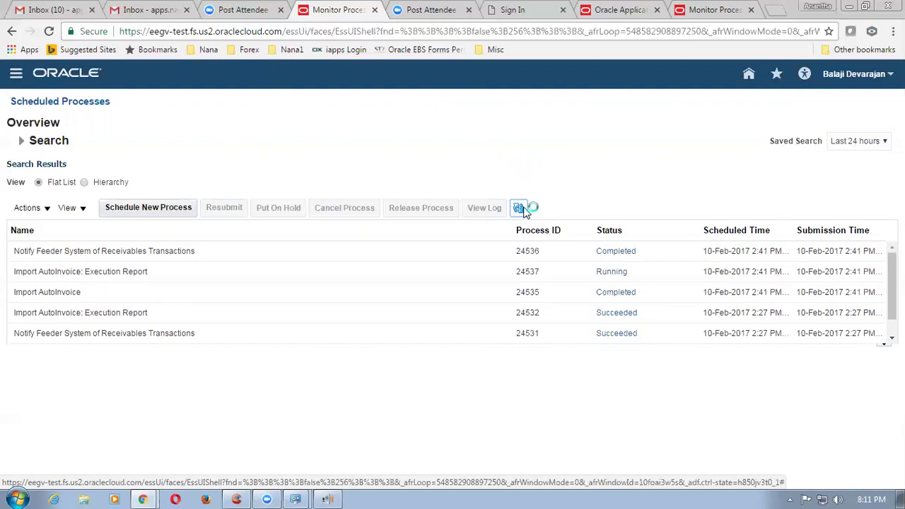
pyautogui.click(521, 209)
pyautogui.click(519, 207)
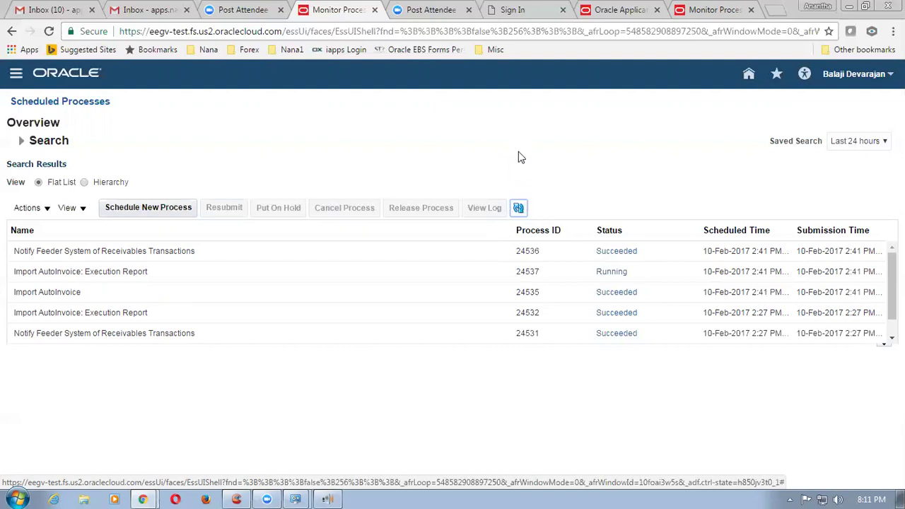
pyautogui.click(519, 207)
pyautogui.click(519, 208)
pyautogui.click(519, 208)
pyautogui.click(519, 208)
# Republish the output of execution report process 24537.
pyautogui.click(33, 272)
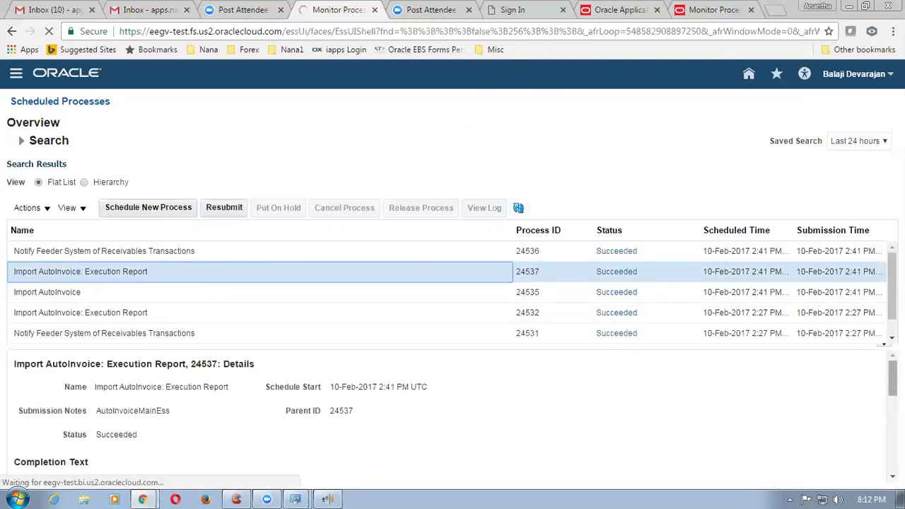
pyautogui.scroll(-3, 452, 417)
pyautogui.scroll(-2, 452, 417)
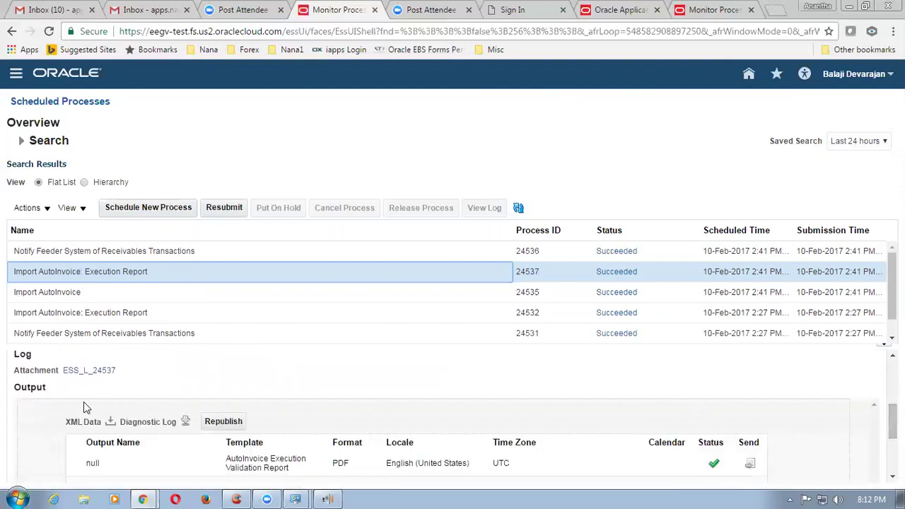
pyautogui.scroll(-1, 453, 417)
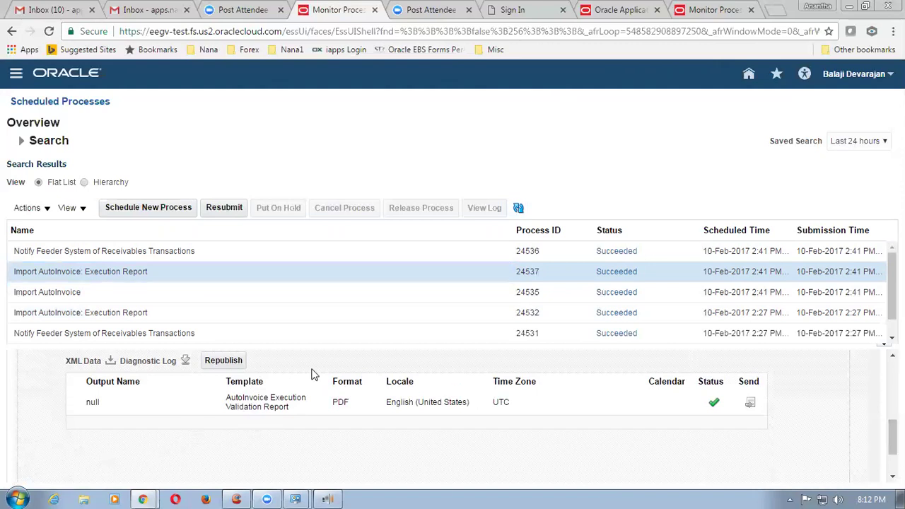
pyautogui.click(222, 360)
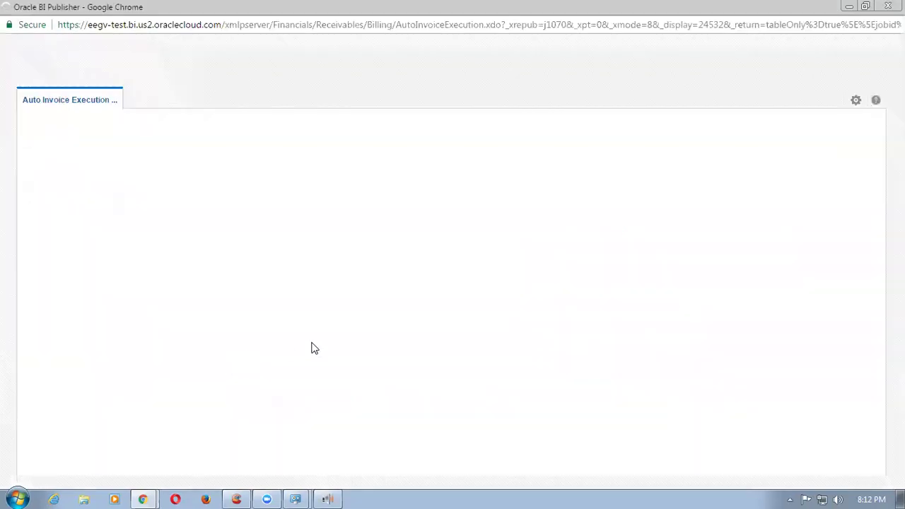
# Export the AutoInvoice execution report as HTML.
pyautogui.click(855, 101)
pyautogui.moveTo(832, 130)
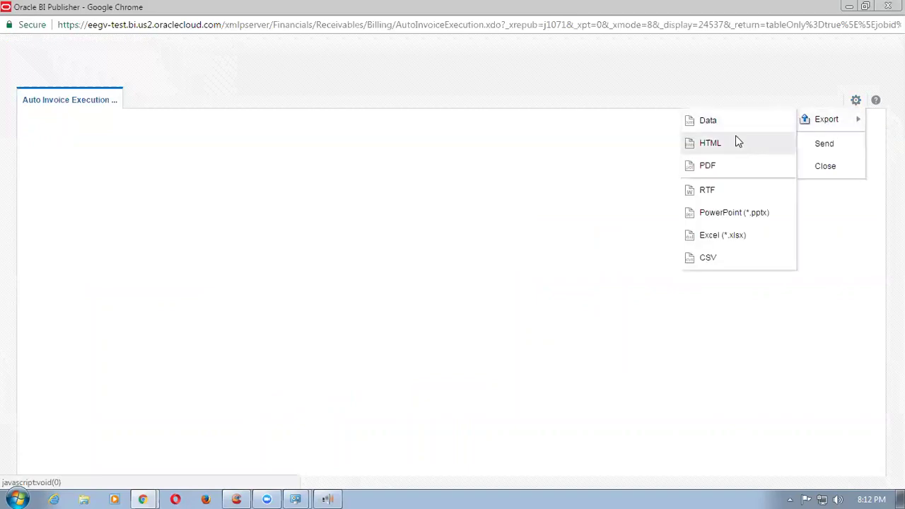
pyautogui.click(735, 142)
pyautogui.click(146, 31)
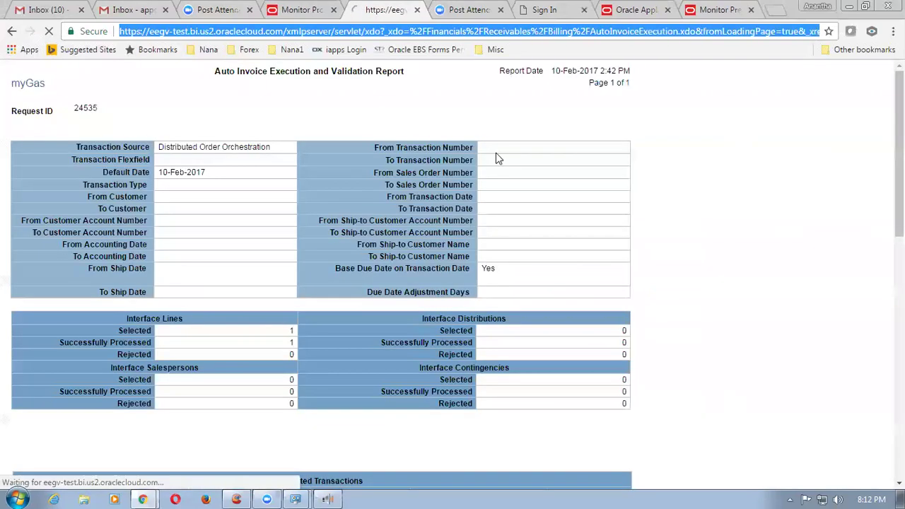
pyautogui.click(712, 280)
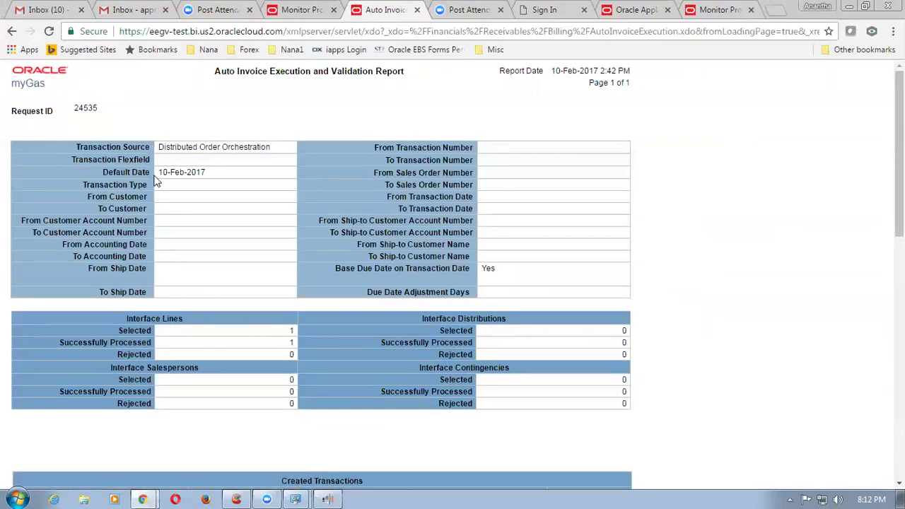
# Check the report's single -600.00 credit memo, then close the report.
pyautogui.scroll(-1, 234, 330)
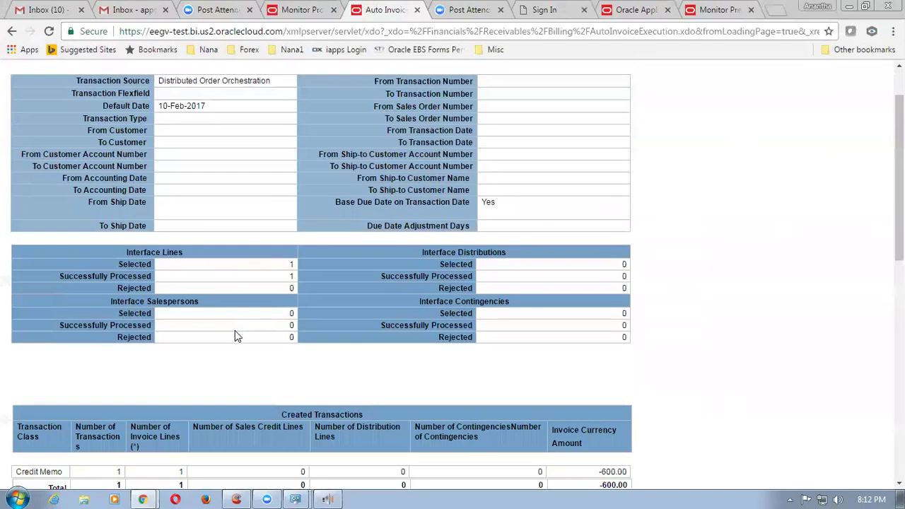
pyautogui.scroll(-1, 227, 270)
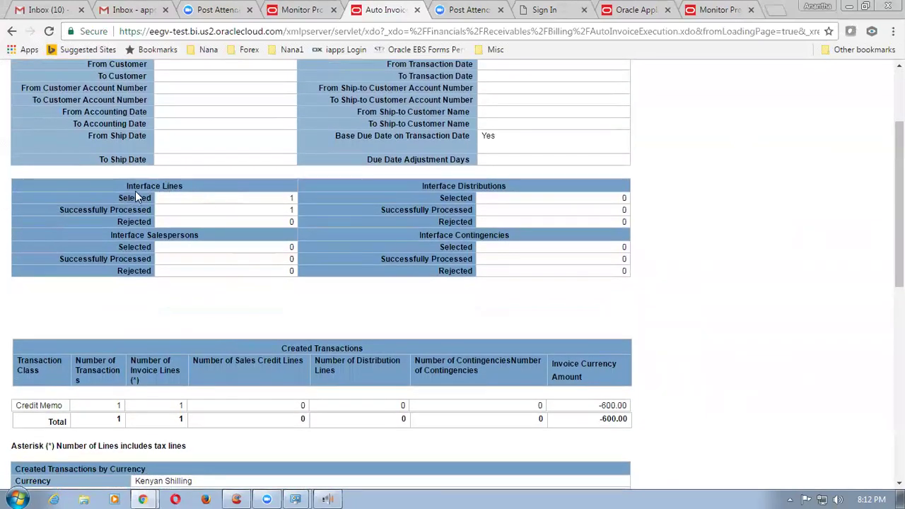
pyautogui.scroll(-2, 281, 293)
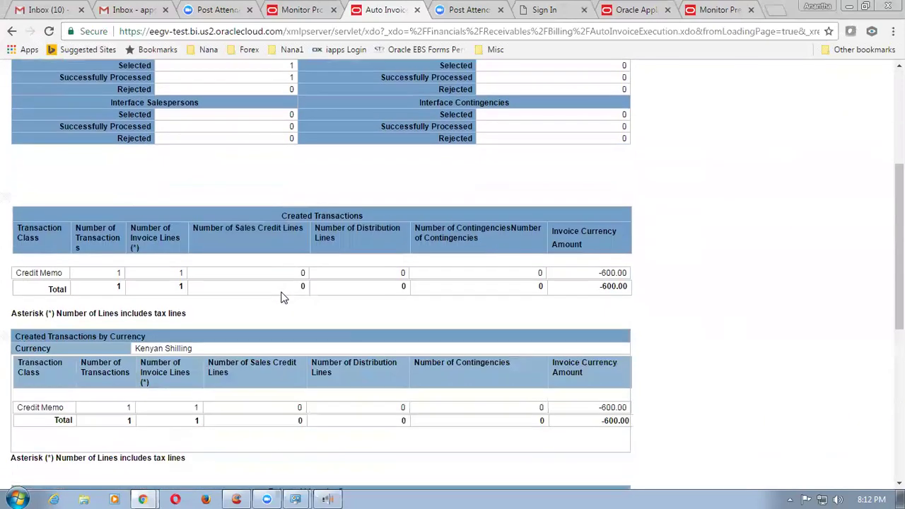
pyautogui.moveTo(589, 274); pyautogui.dragTo(650, 271)
pyautogui.click(653, 277)
pyautogui.scroll(-5, 701, 304)
pyautogui.scroll(5, 702, 304)
pyautogui.scroll(-5, 703, 304)
pyautogui.scroll(7, 703, 304)
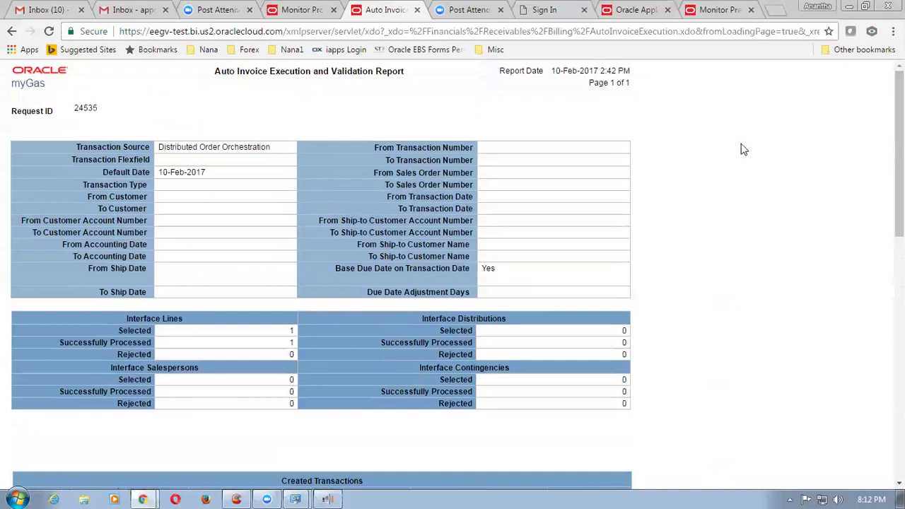
pyautogui.click(545, 34)
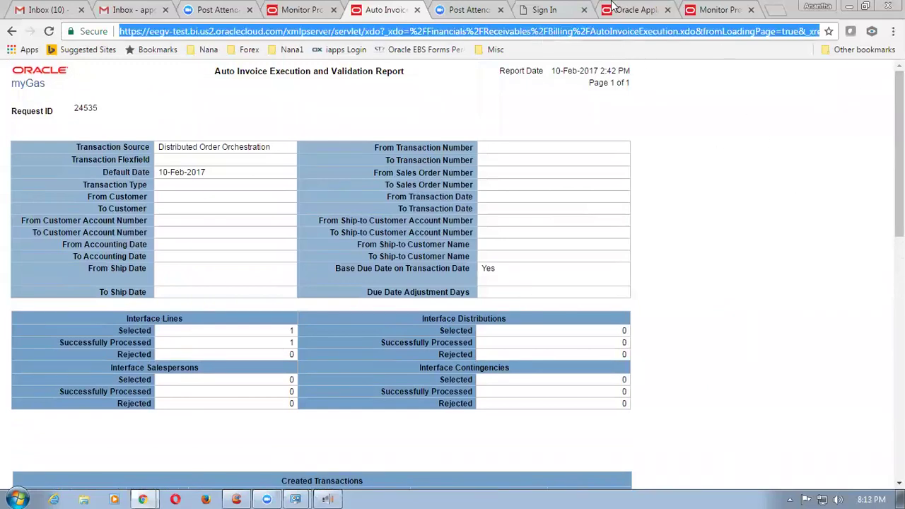
pyautogui.click(422, 69)
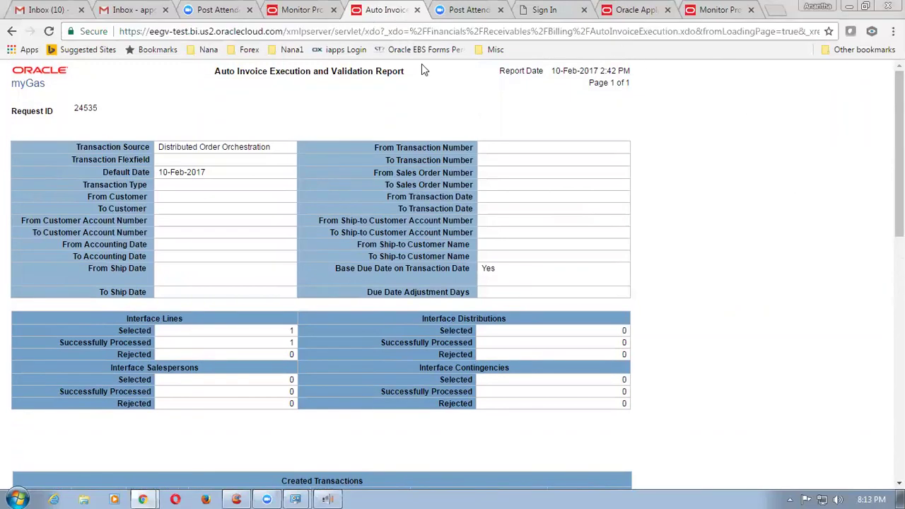
pyautogui.click(417, 10)
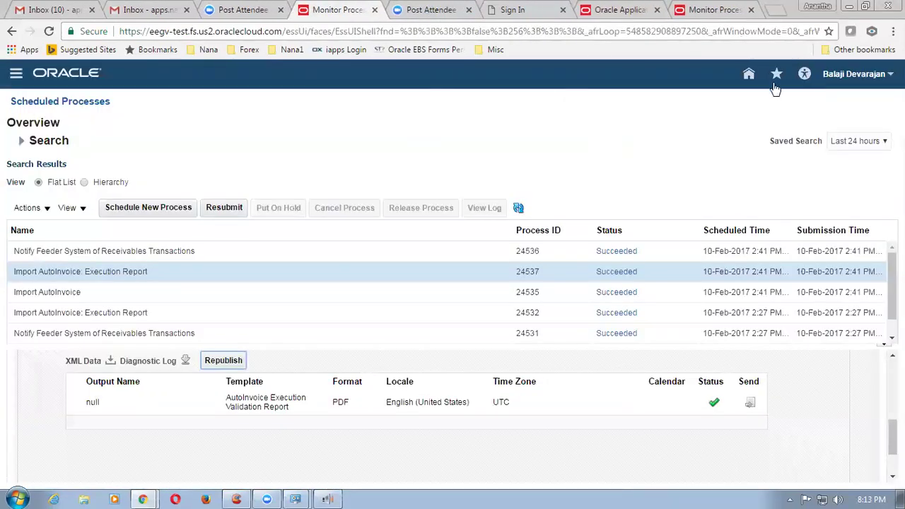
# Go from the home page to the Receivables Billing work area and show its tasks.
pyautogui.click(751, 80)
pyautogui.click(472, 32)
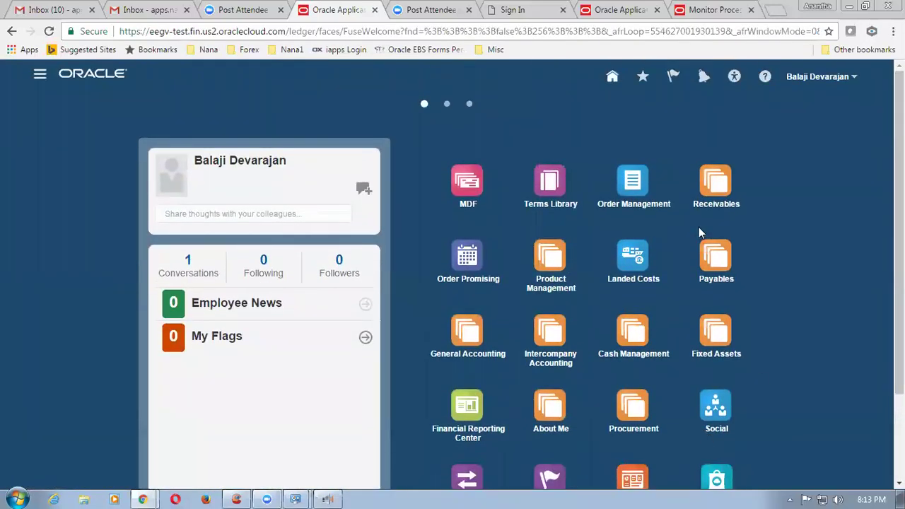
pyautogui.click(714, 184)
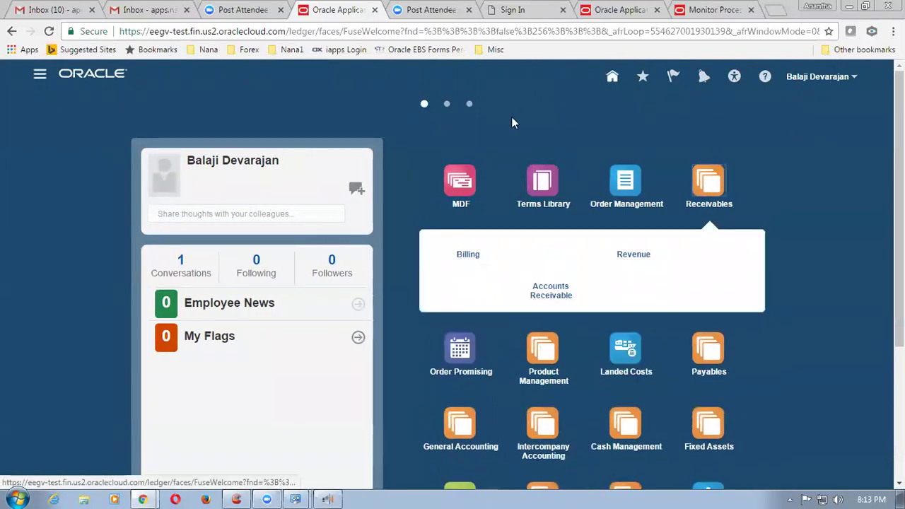
pyautogui.click(461, 267)
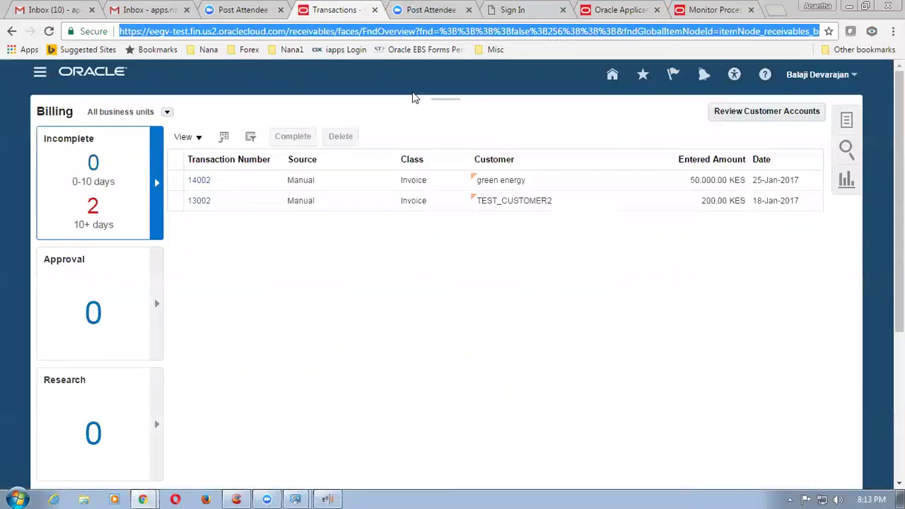
pyautogui.click(846, 120)
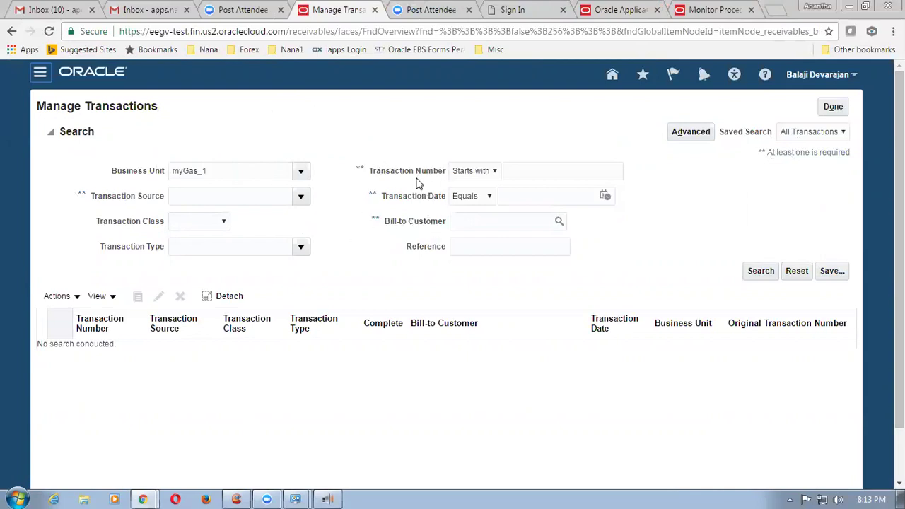
# Search transactions with the Distributed Order Orchestration source and open invoice 1006.
pyautogui.click(301, 197)
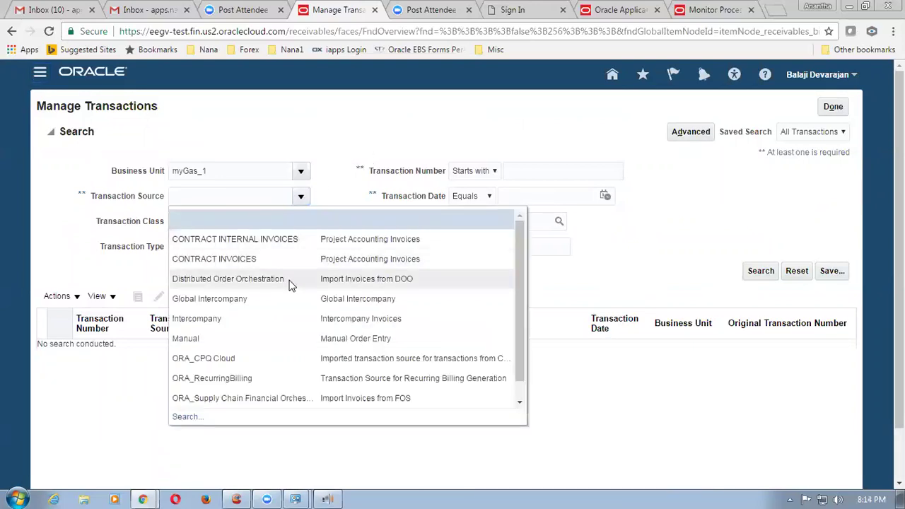
pyautogui.click(289, 281)
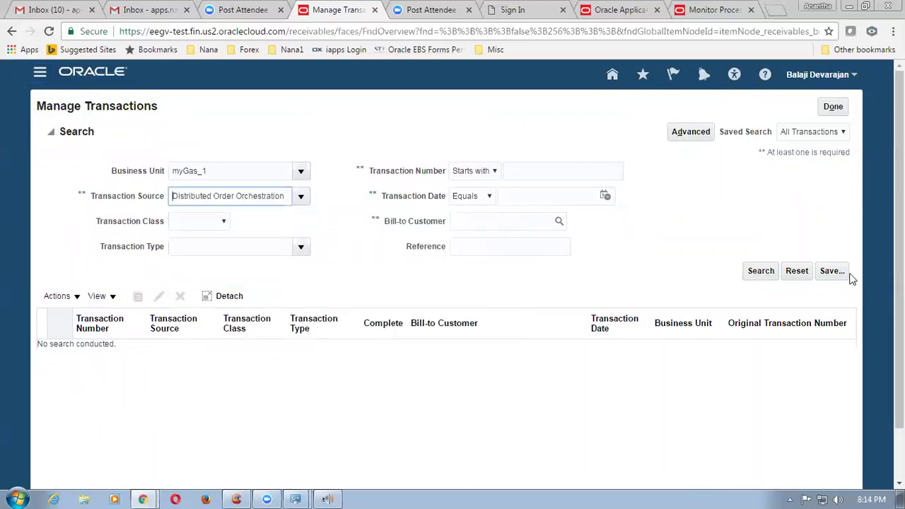
pyautogui.click(759, 273)
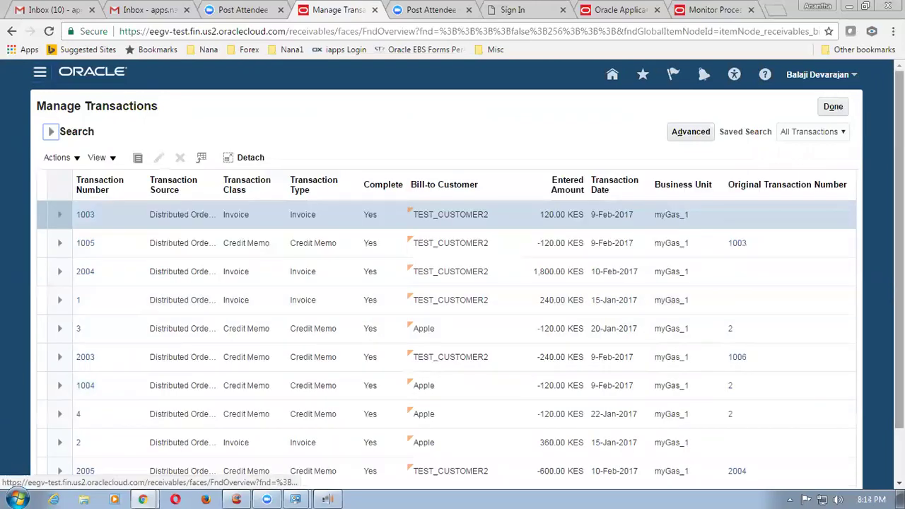
pyautogui.scroll(-1, 453, 282)
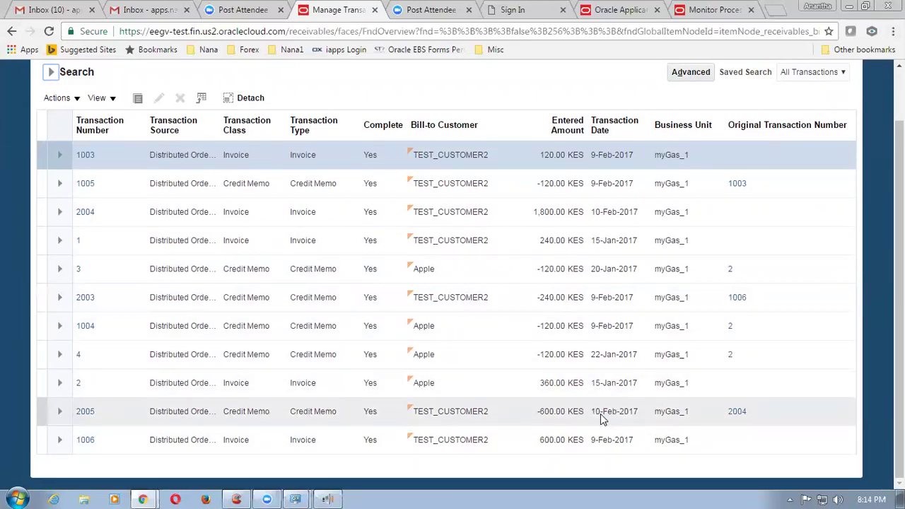
pyautogui.scroll(3, 453, 276)
pyautogui.scroll(-3, 452, 275)
pyautogui.scroll(1, 452, 276)
pyautogui.scroll(-1, 453, 276)
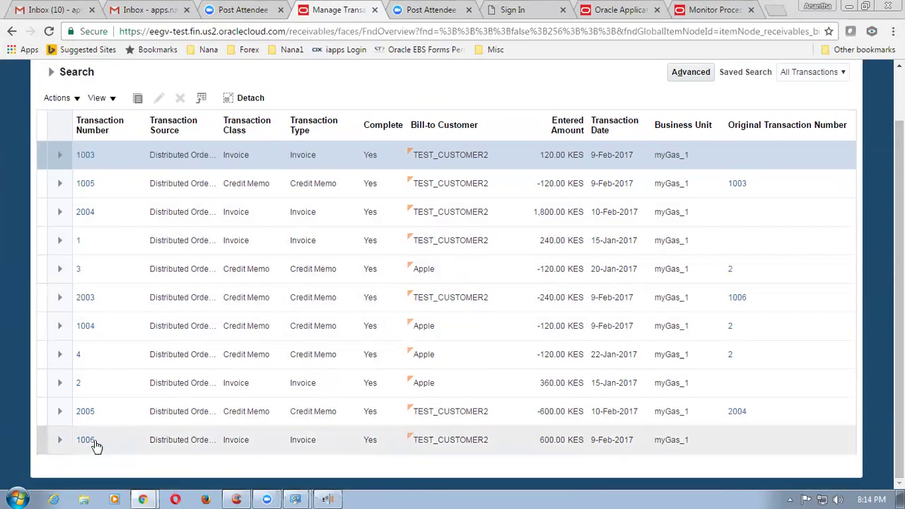
pyautogui.click(95, 443)
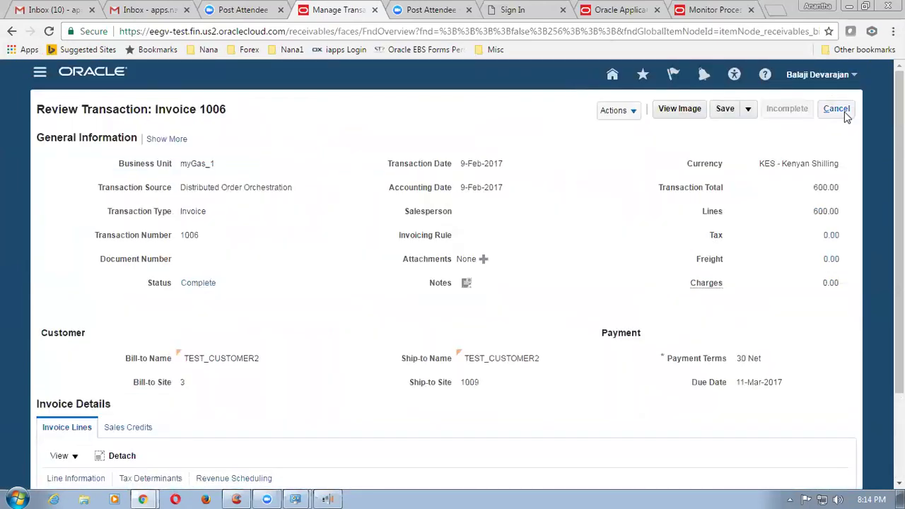
# Close invoice 1006 without saving and open invoice 2004.
pyautogui.click(845, 113)
pyautogui.click(610, 292)
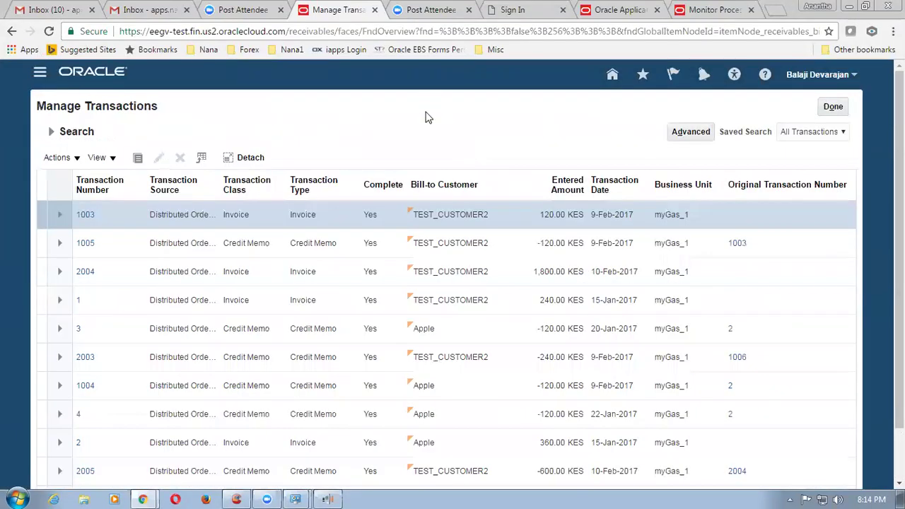
pyautogui.scroll(-1, 2, 329)
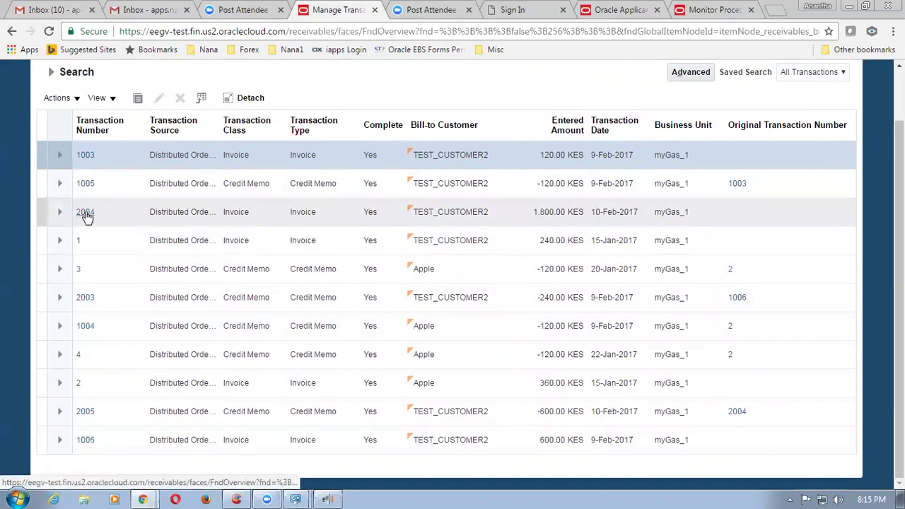
pyautogui.click(84, 212)
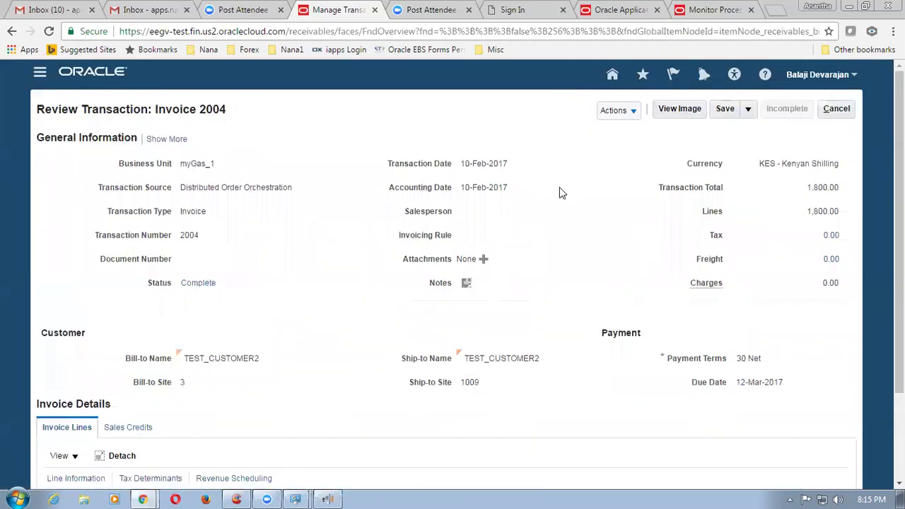
# Review invoice 2004's balance (1,800.00 original, -600.00 credited), then save and close it.
pyautogui.click(627, 115)
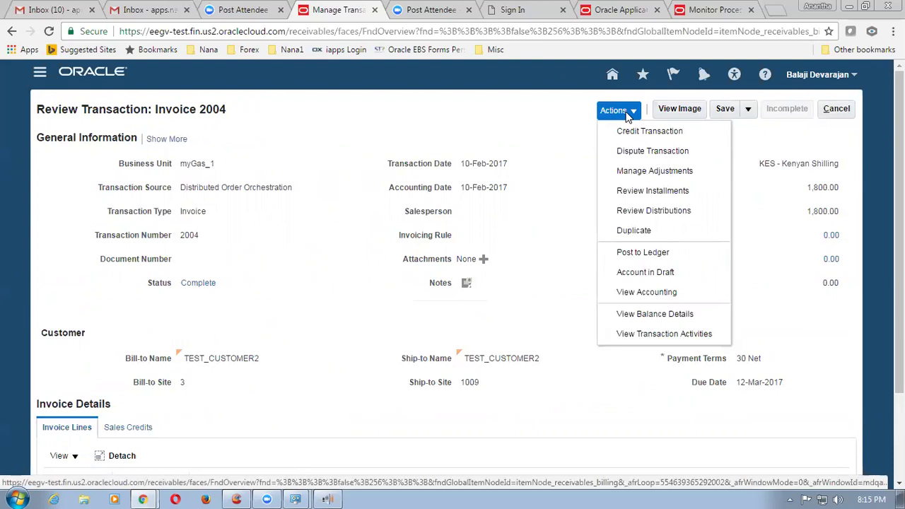
pyautogui.click(641, 318)
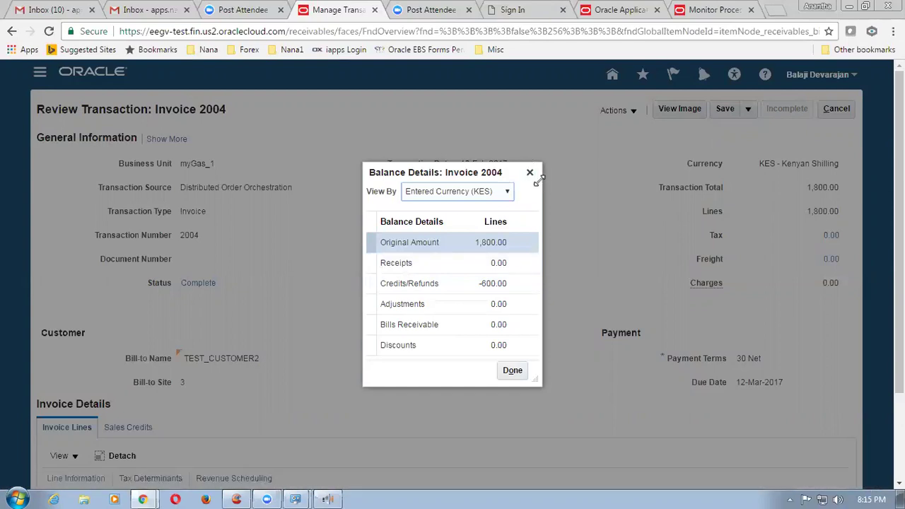
pyautogui.click(520, 374)
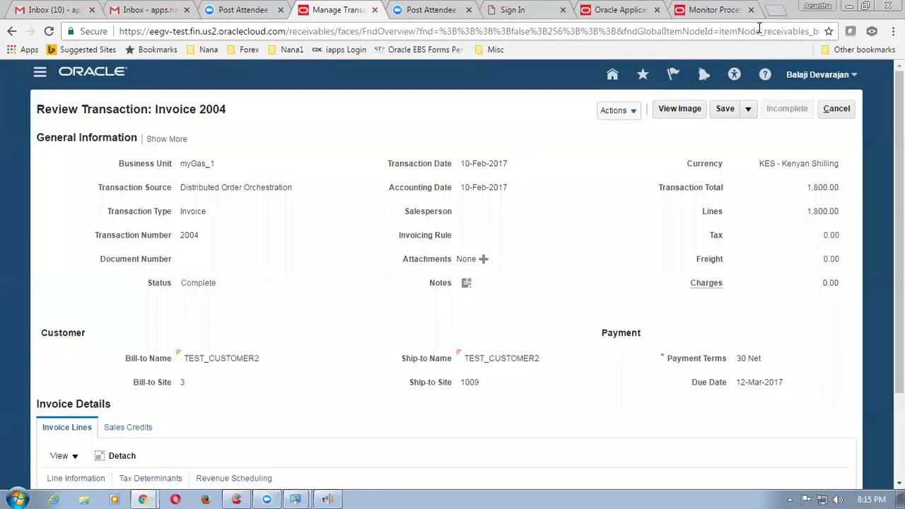
pyautogui.click(751, 111)
pyautogui.click(699, 128)
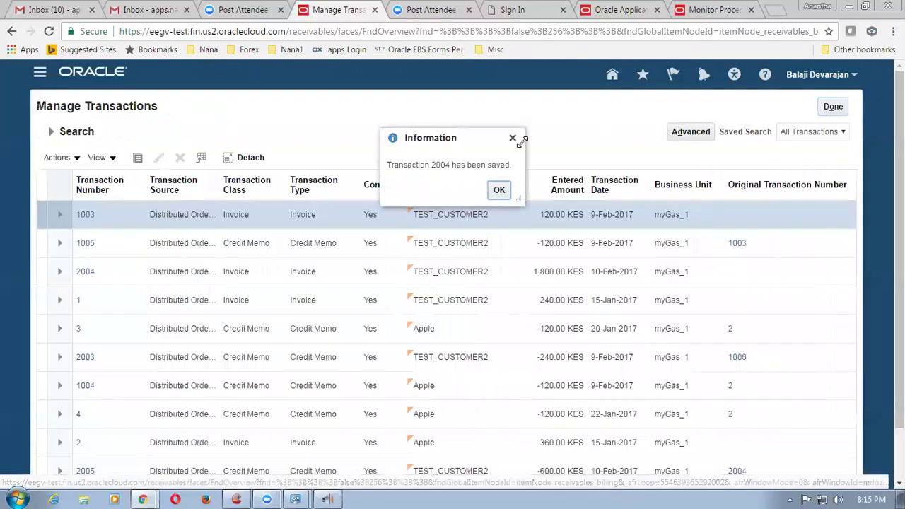
pyautogui.click(499, 191)
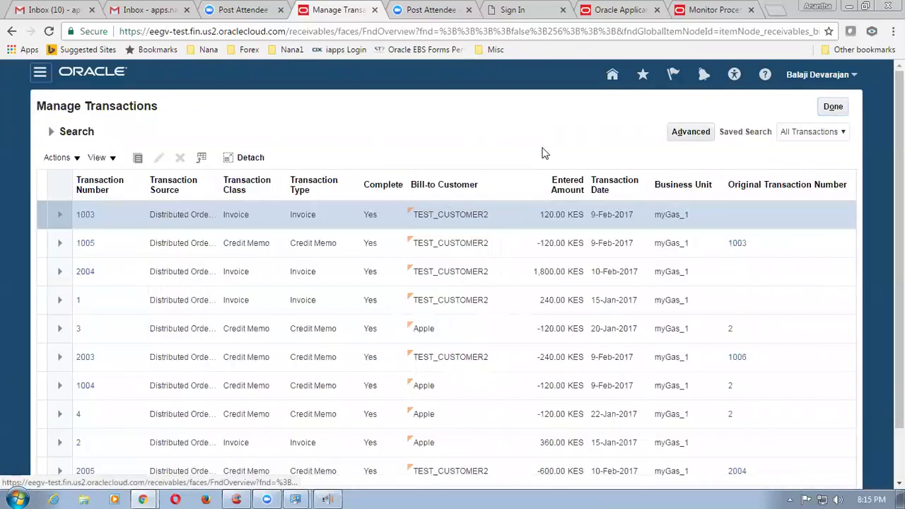
pyautogui.click(832, 106)
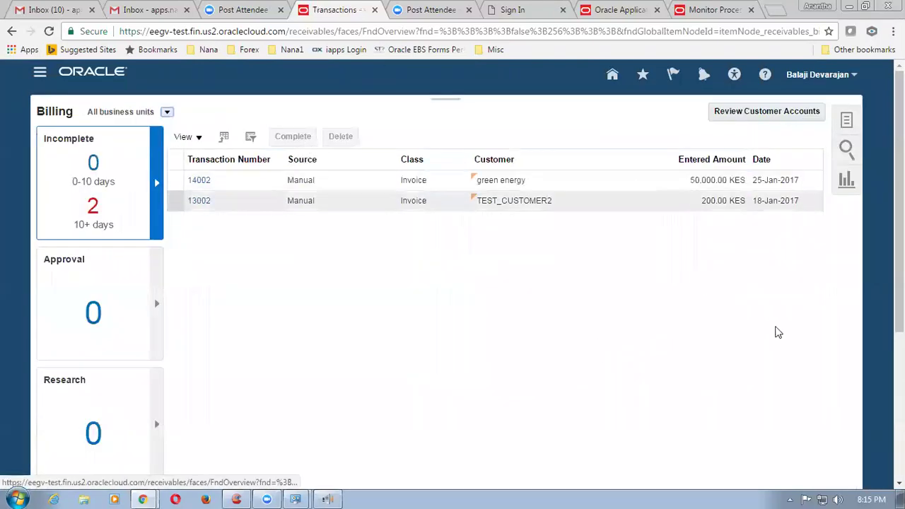
# Go home and open the Receivables Accounts Receivable work area with its task list.
pyautogui.click(612, 78)
pyautogui.click(501, 31)
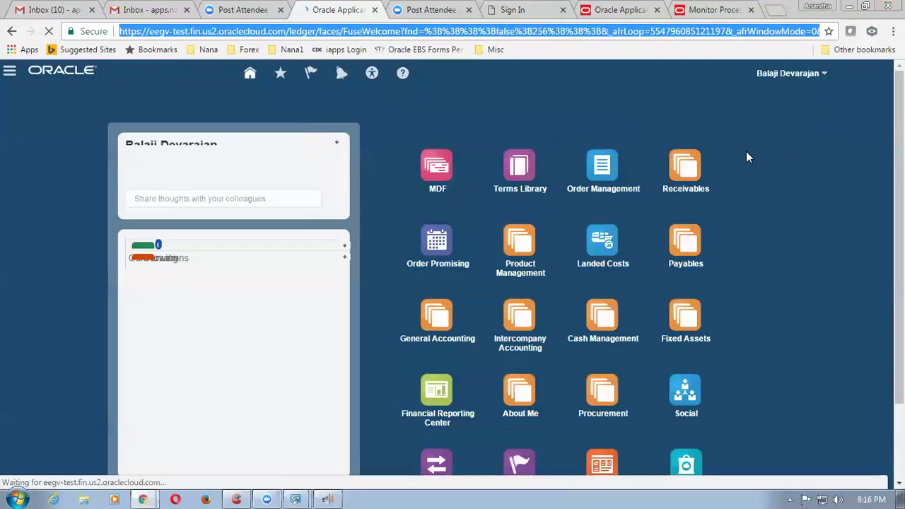
pyautogui.click(712, 187)
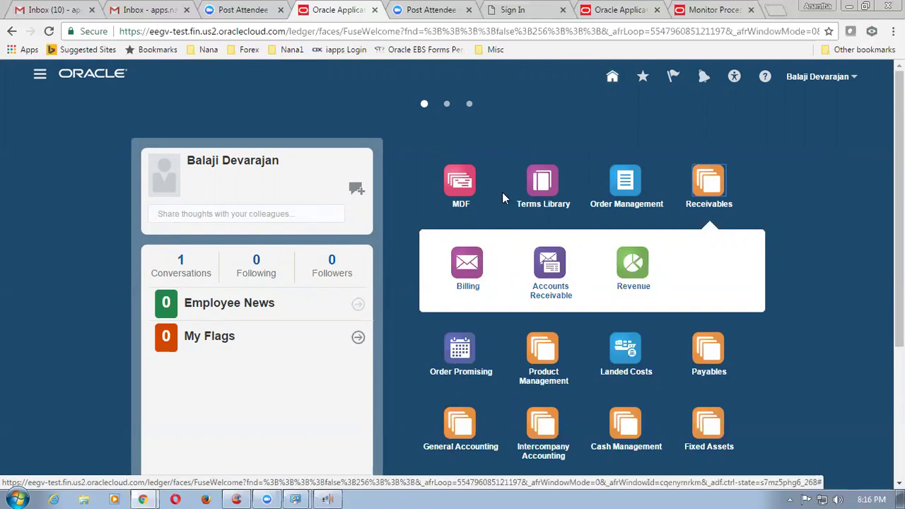
pyautogui.click(562, 267)
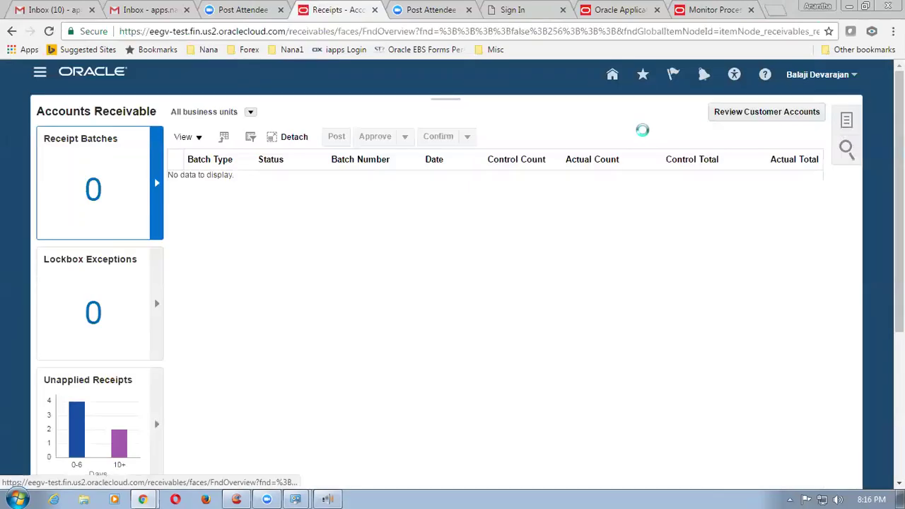
pyautogui.click(846, 120)
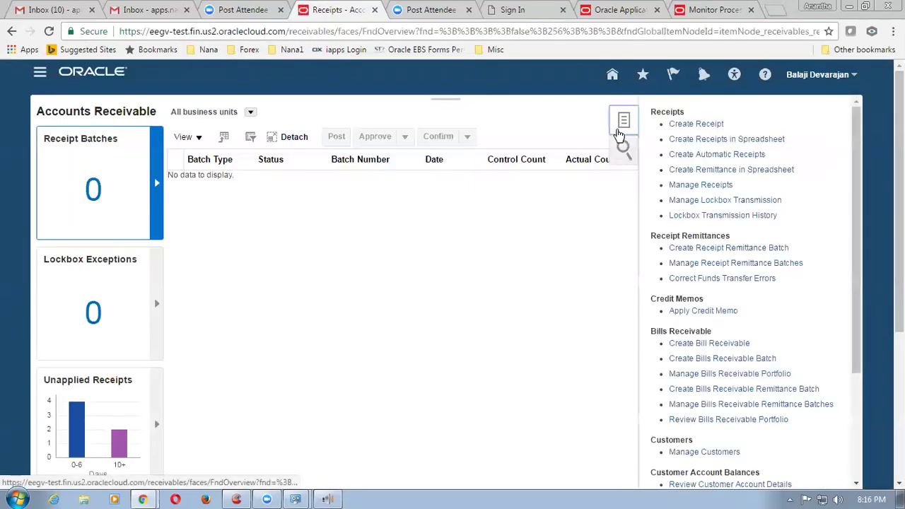
# Create receipt 456789 for 500 KES using myGas_Receipt Method, remitted through Bank Of Africa NAIROBI.
pyautogui.click(708, 127)
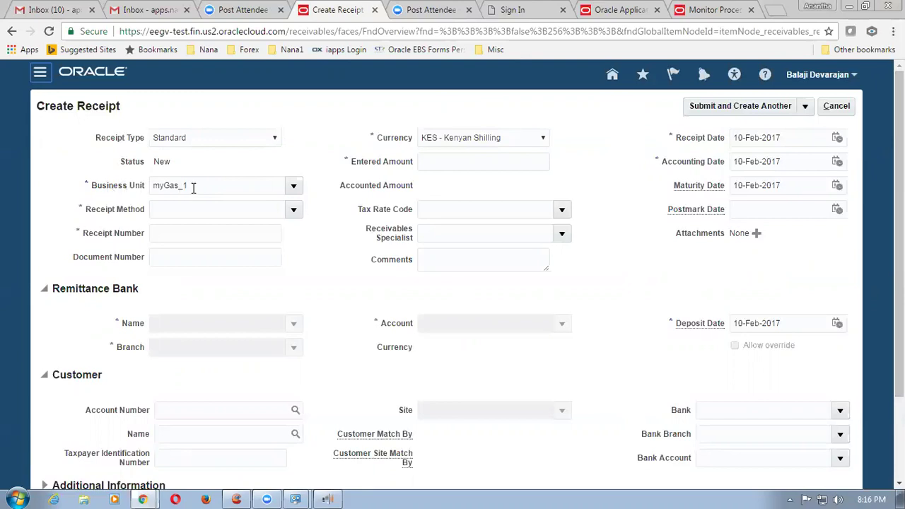
pyautogui.click(294, 209)
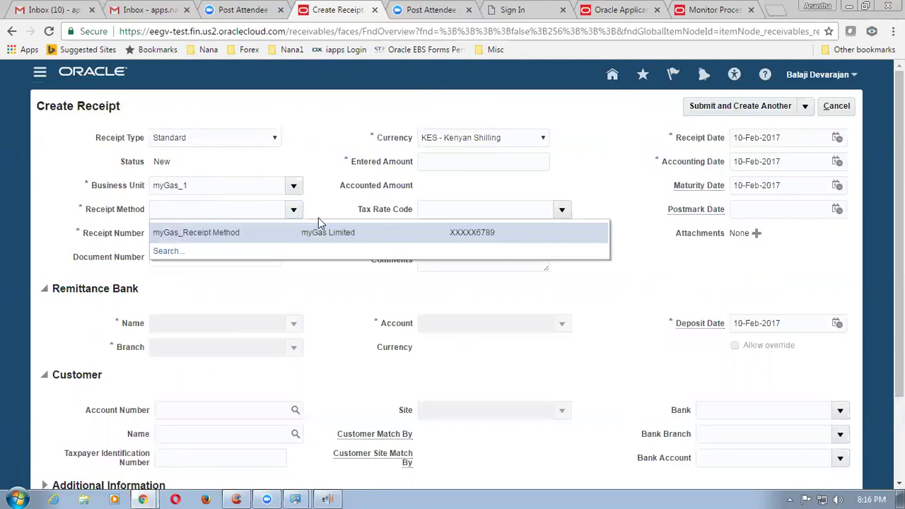
pyautogui.click(316, 233)
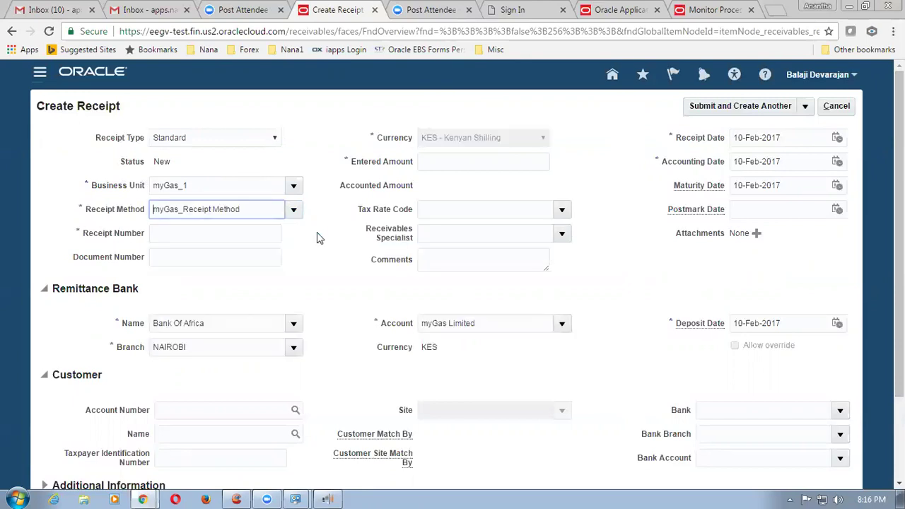
pyautogui.click(203, 234)
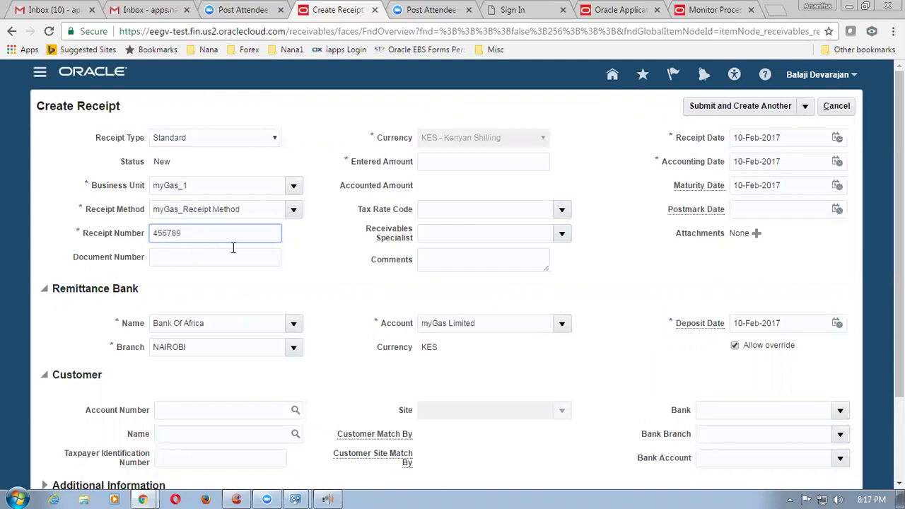
pyautogui.click(319, 276)
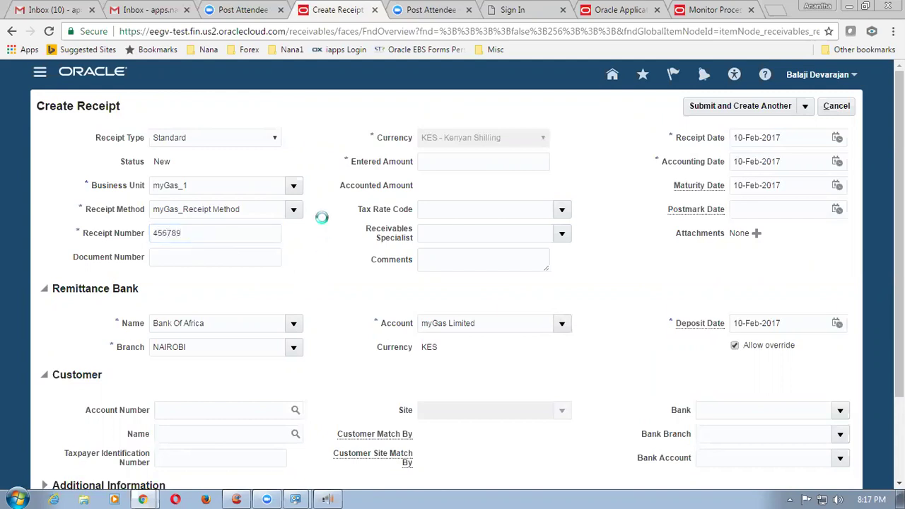
pyautogui.click(456, 166)
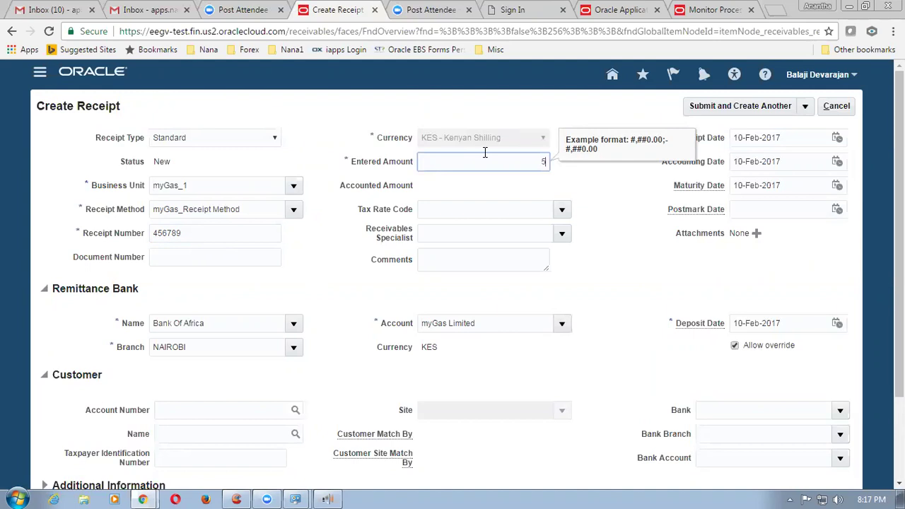
pyautogui.click(620, 299)
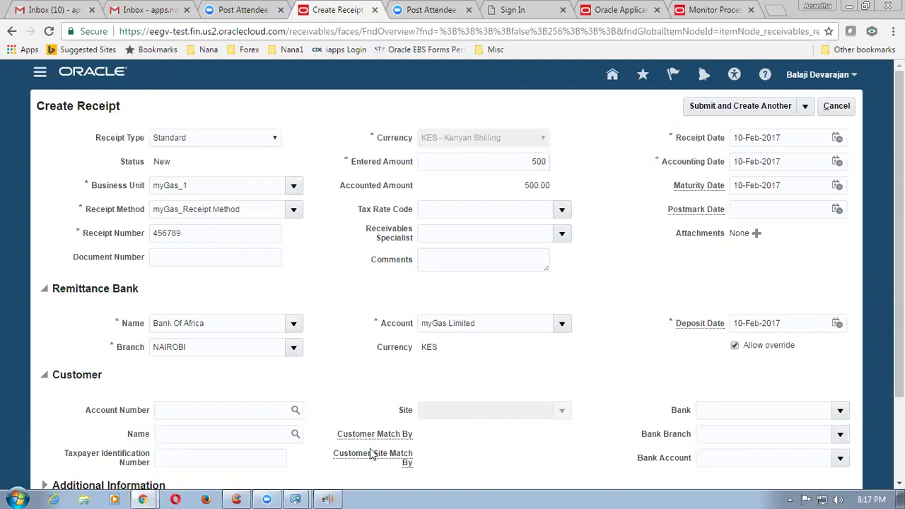
# Look up and select customer TEST_CUSTOMER2 for the receipt.
pyautogui.scroll(-3, 749, 167)
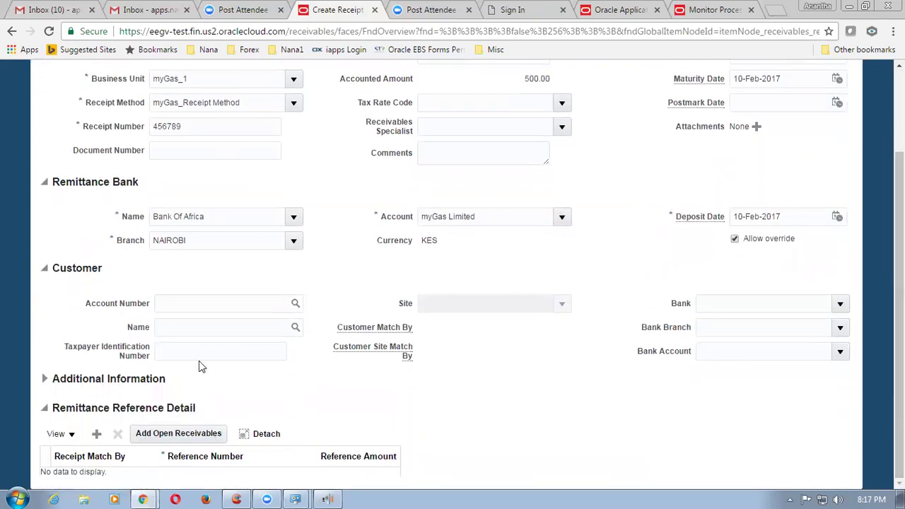
pyautogui.click(184, 329)
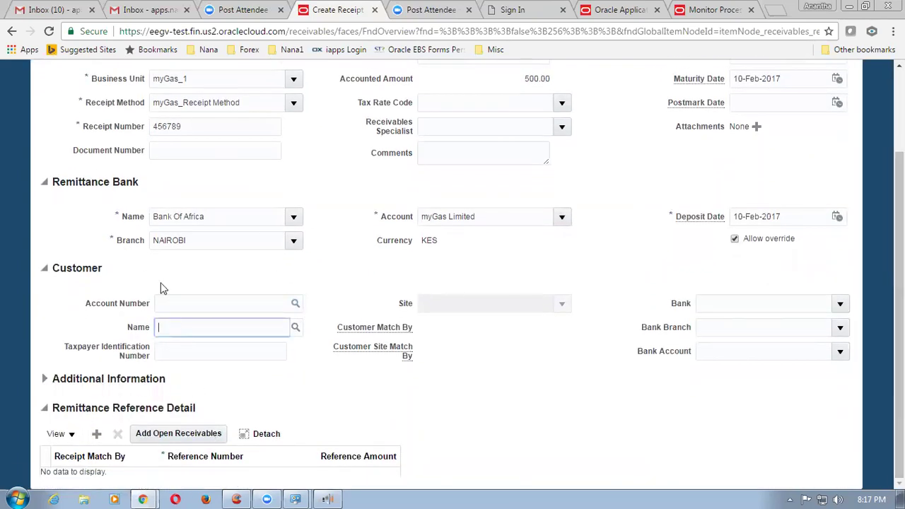
pyautogui.click(295, 327)
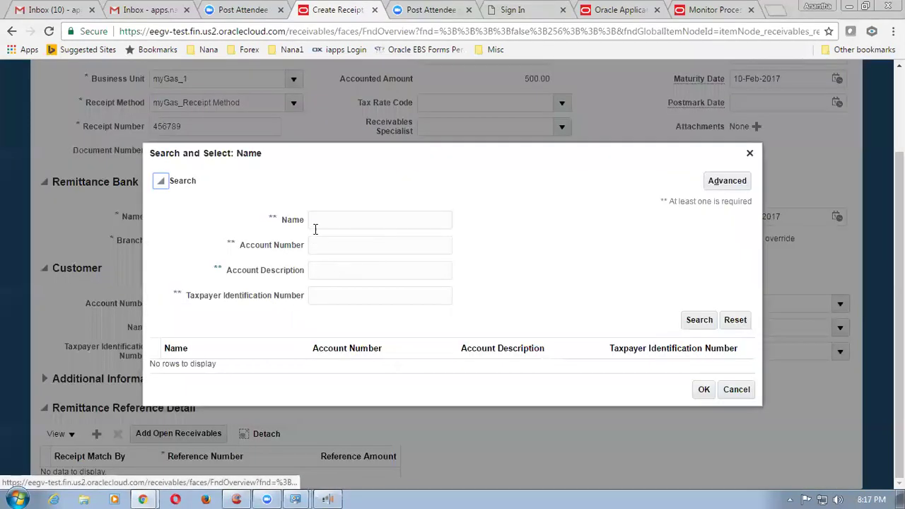
pyautogui.click(749, 153)
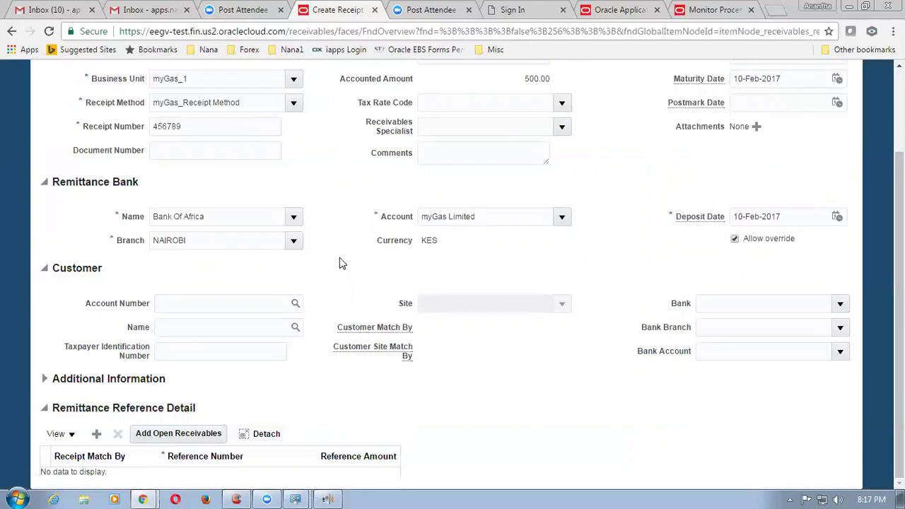
pyautogui.click(187, 323)
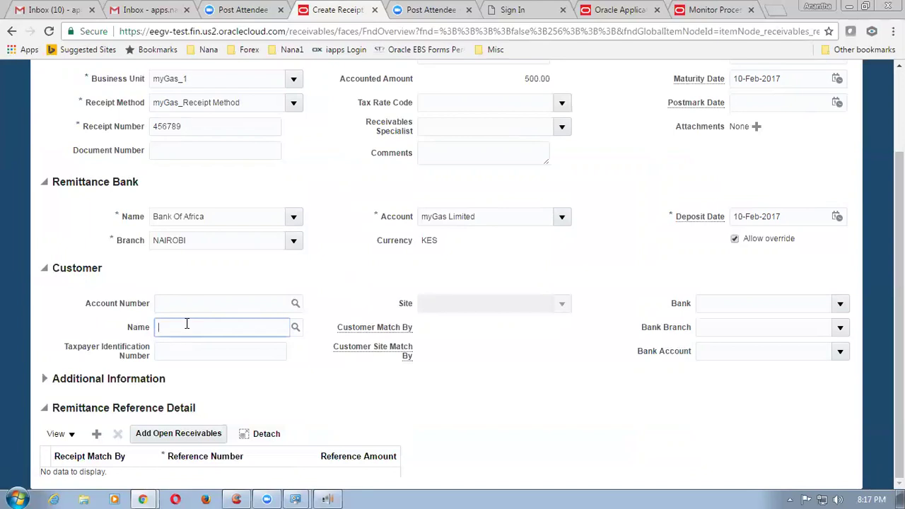
pyautogui.click(295, 328)
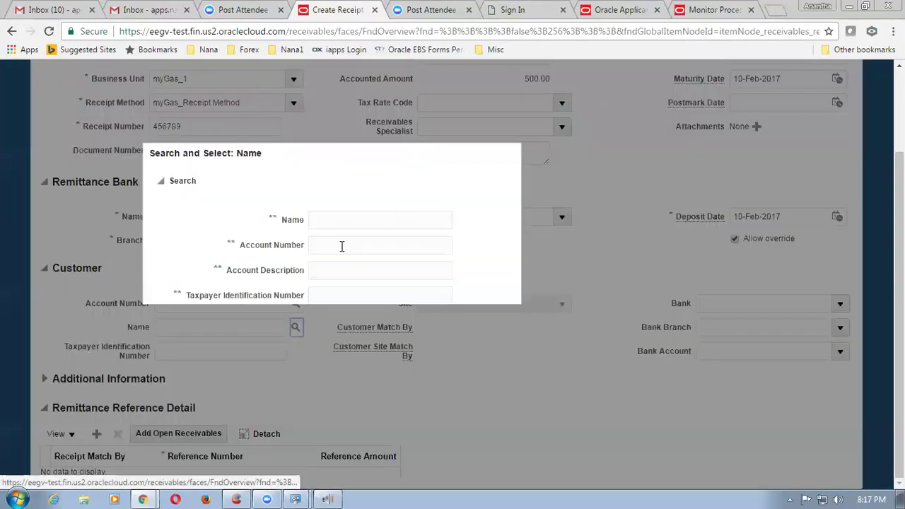
pyautogui.click(334, 219)
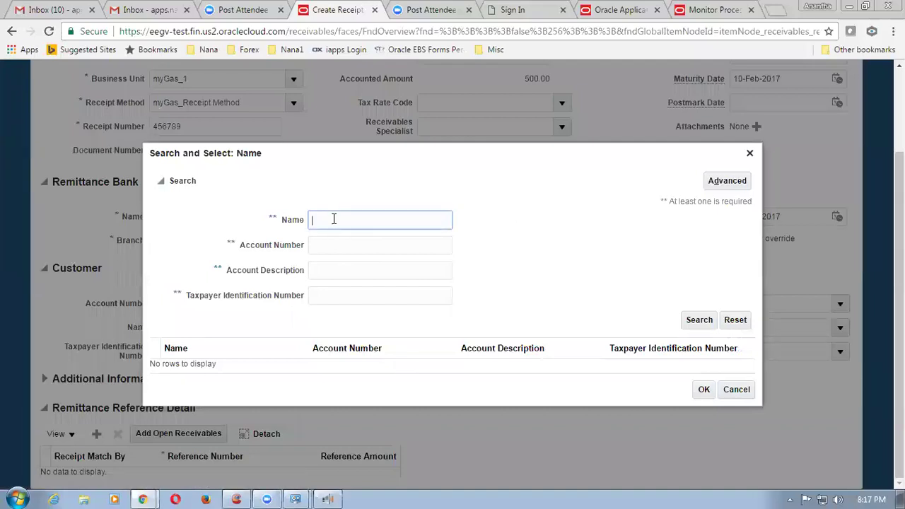
pyautogui.write('test_customer2')
pyautogui.press('Return')
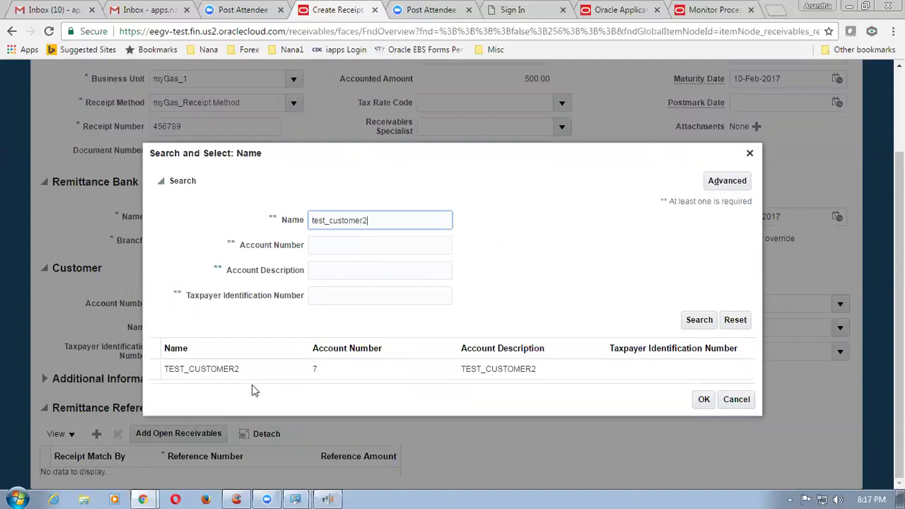
pyautogui.click(157, 362)
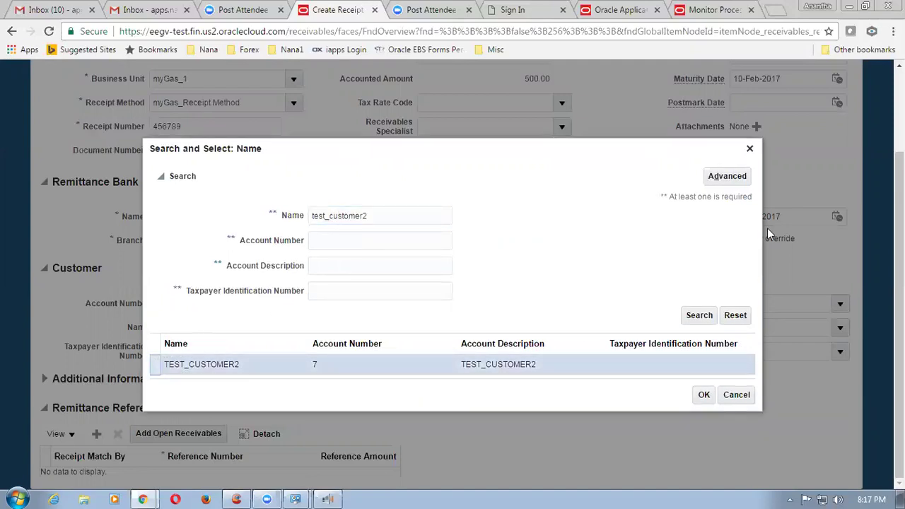
pyautogui.click(704, 395)
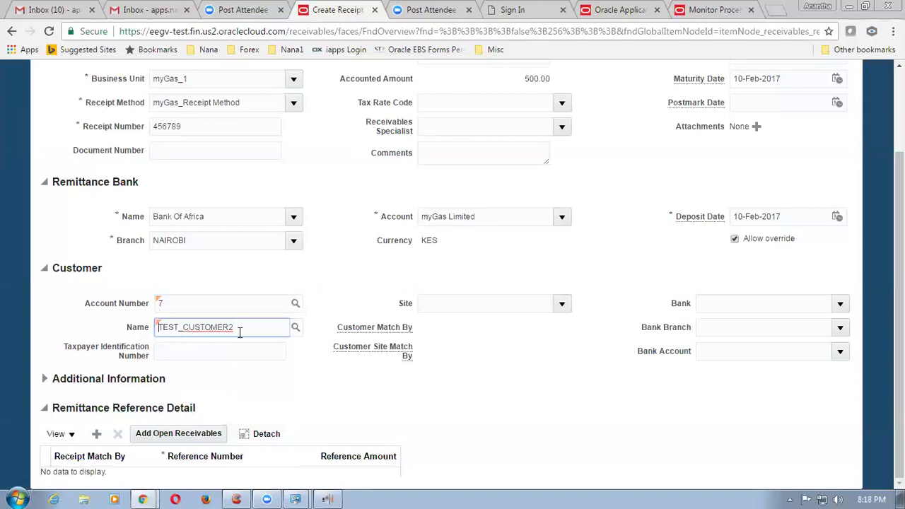
# Choose customer site 3 for the receipt.
pyautogui.click(561, 306)
pyautogui.click(509, 328)
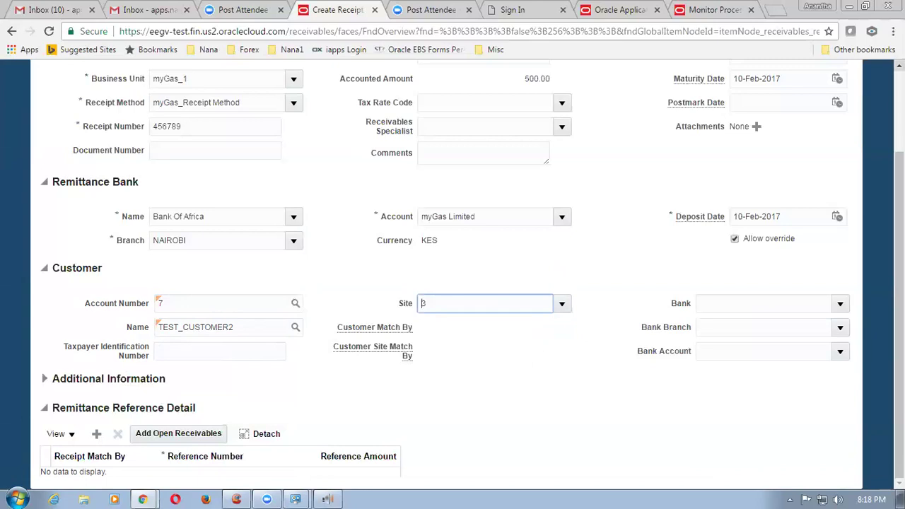
pyautogui.scroll(3, 452, 273)
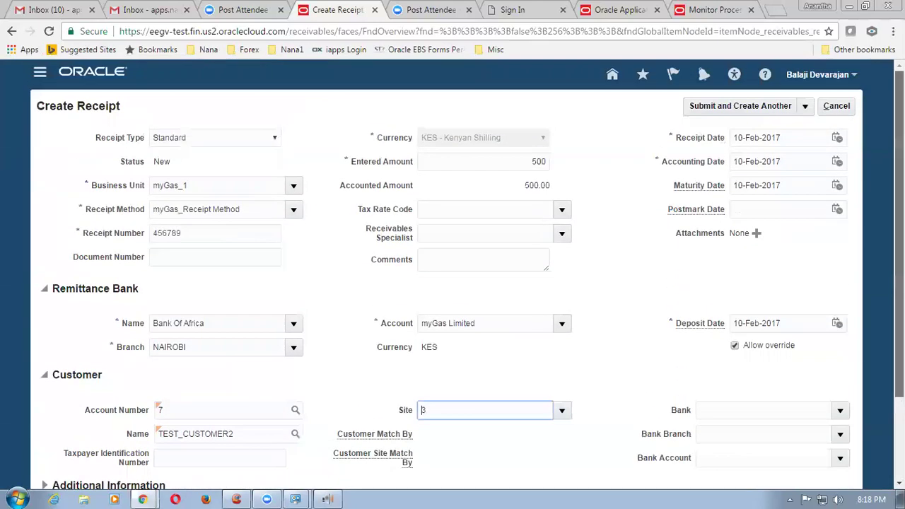
pyautogui.scroll(-3, 452, 282)
pyautogui.scroll(3, 453, 283)
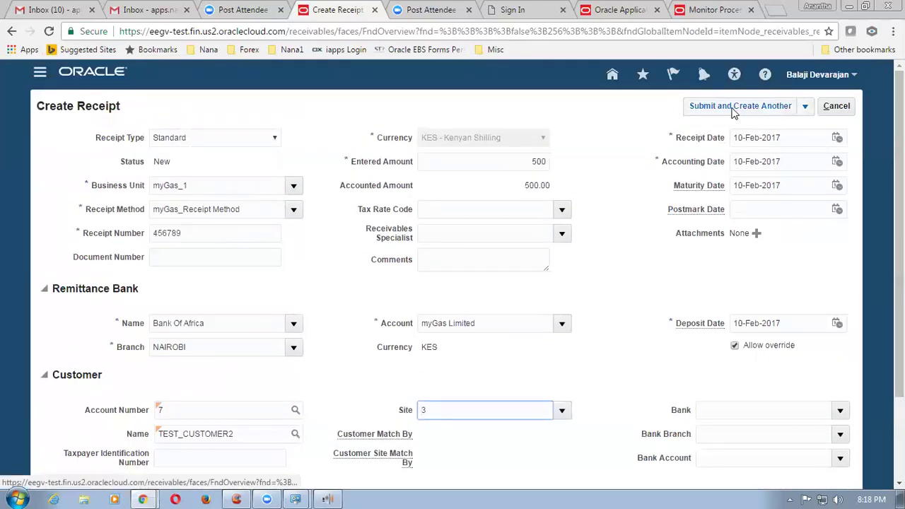
# Submit receipt 456789 for manual application and look up open receivables to apply it against.
pyautogui.click(804, 107)
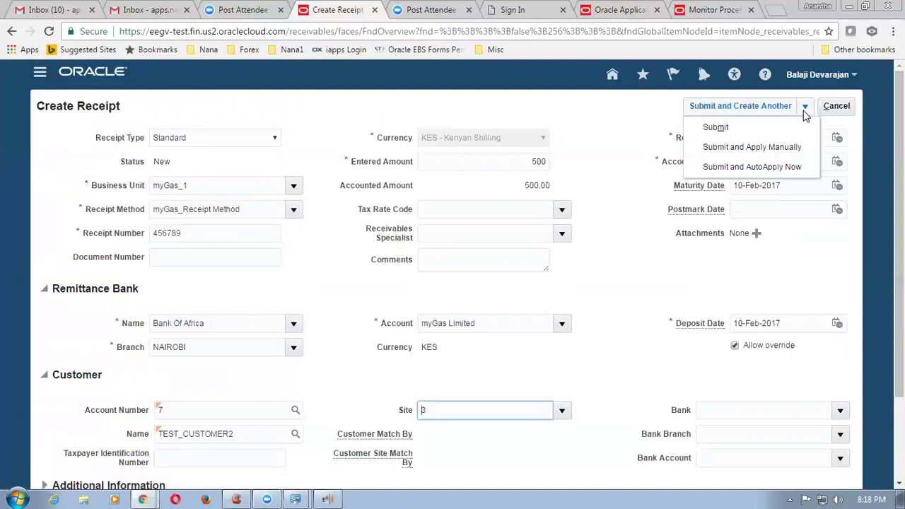
pyautogui.click(793, 150)
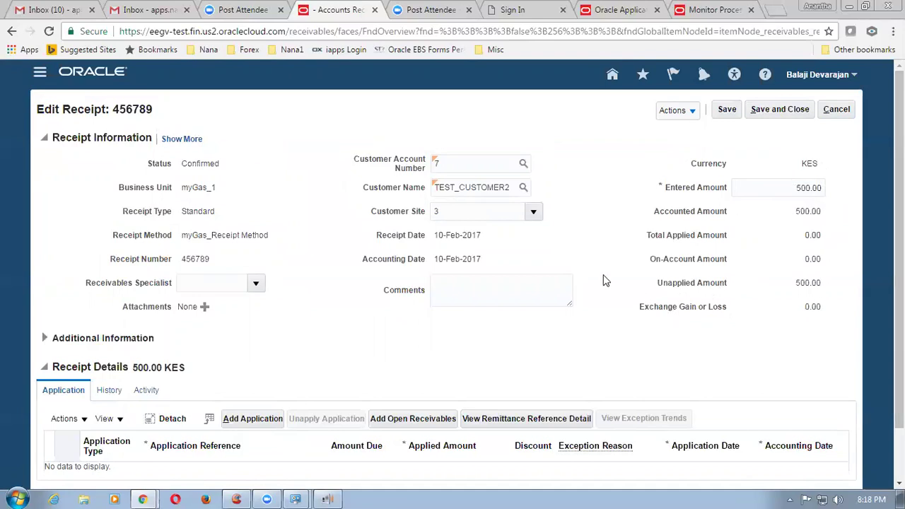
pyautogui.scroll(-2, 897, 282)
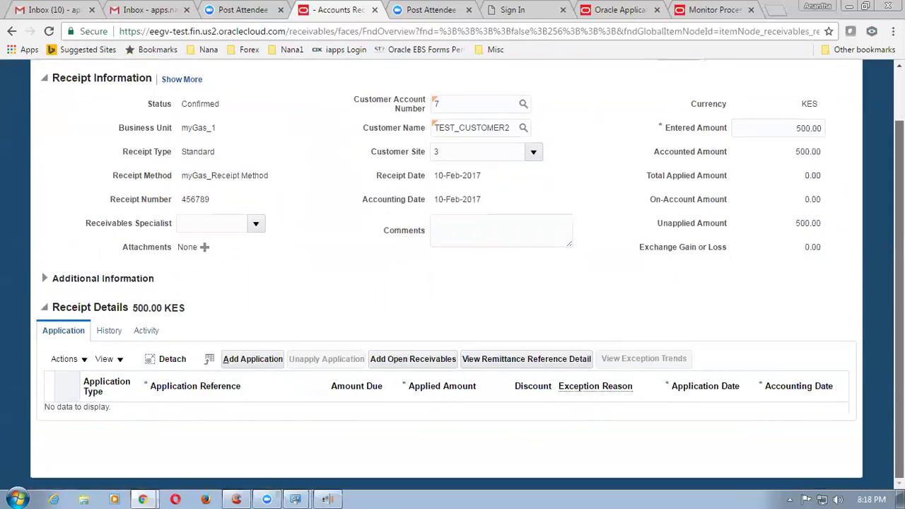
pyautogui.scroll(2, 654, 176)
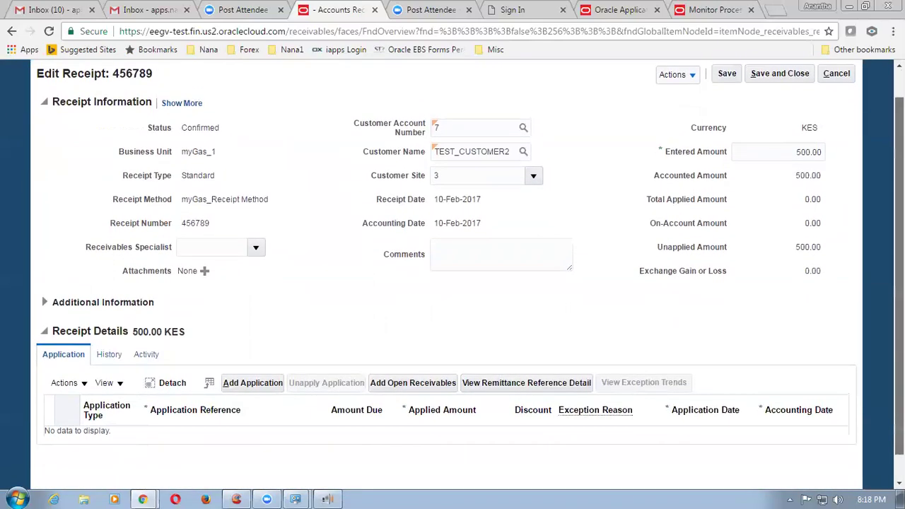
pyautogui.scroll(-2, 654, 177)
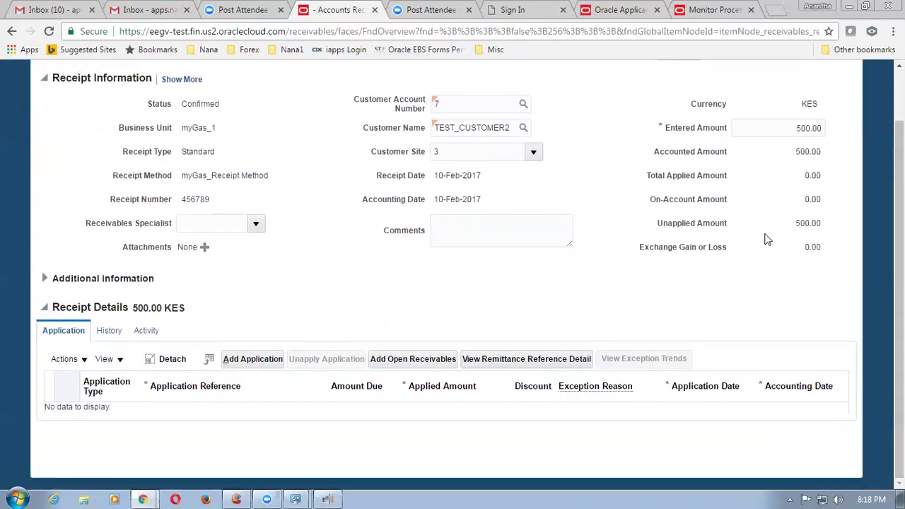
pyautogui.click(431, 359)
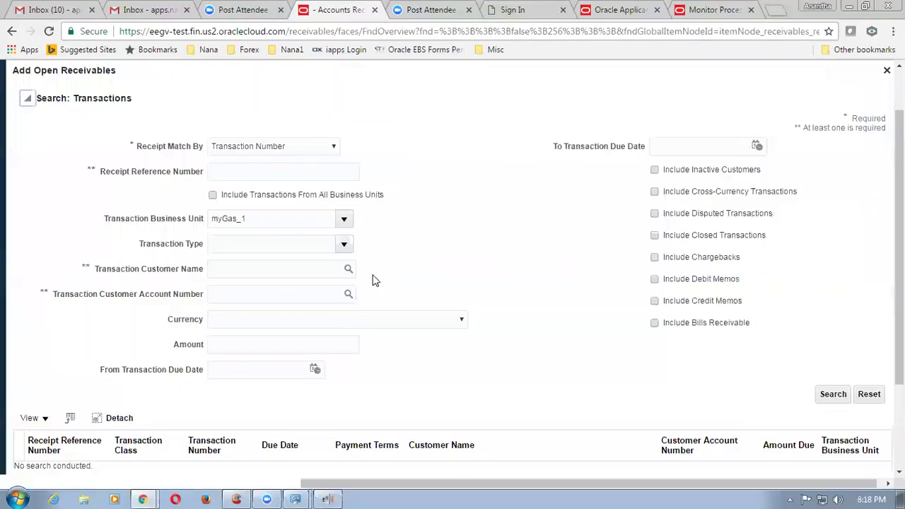
# Search open receivables for test_customer and apply the receipt to invoice 2004.
pyautogui.click(245, 269)
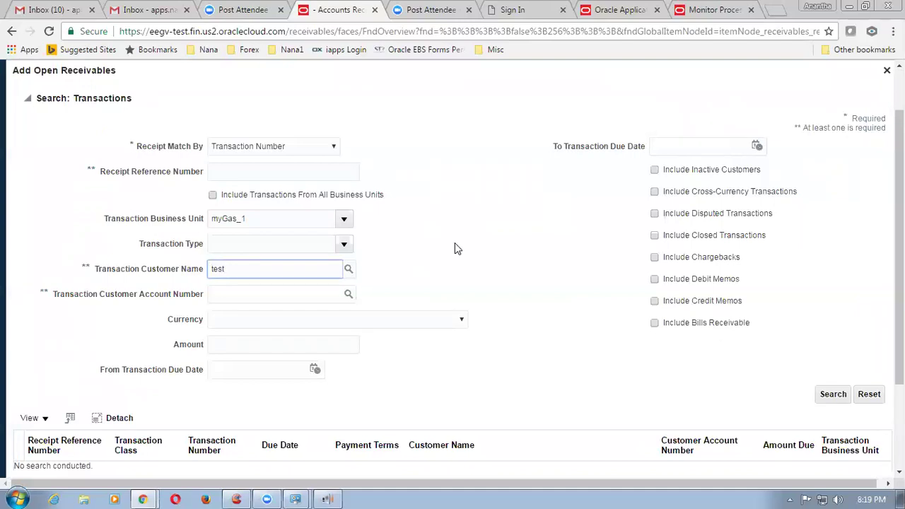
pyautogui.write('ustomer2')
pyautogui.press('Return')
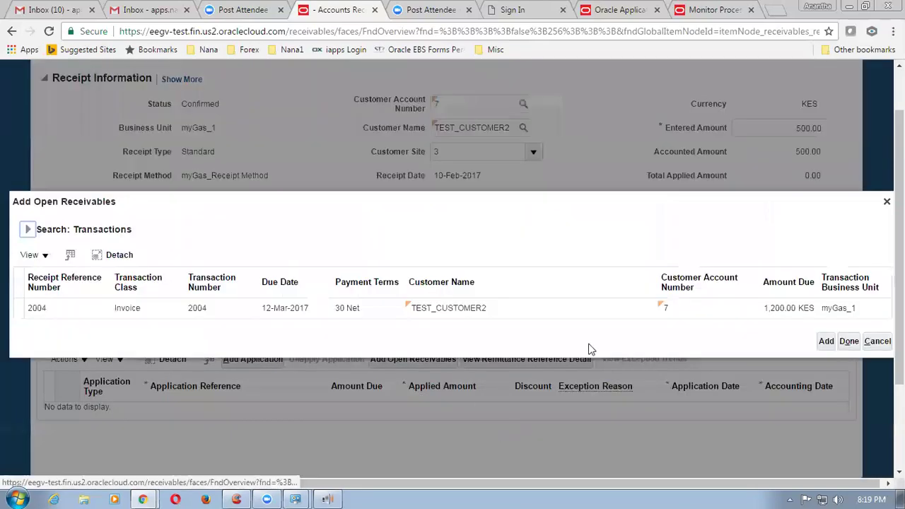
pyautogui.click(335, 313)
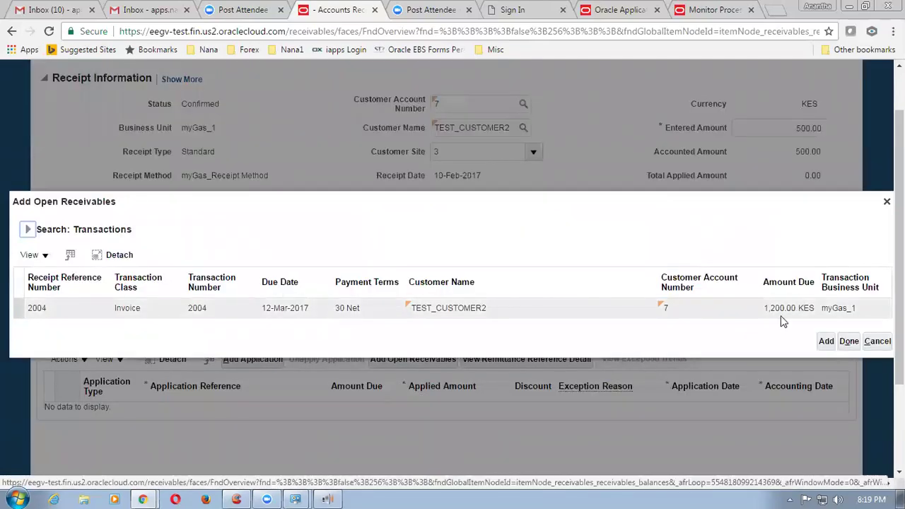
pyautogui.click(17, 304)
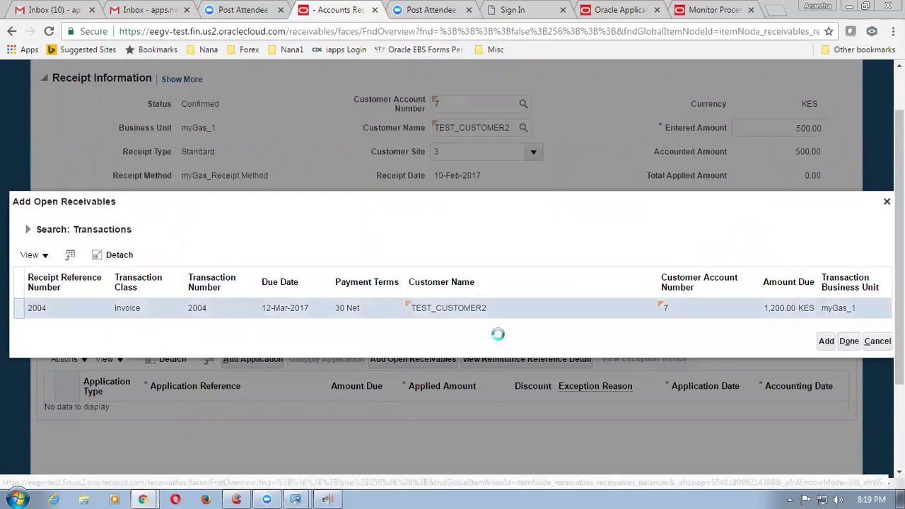
pyautogui.click(848, 341)
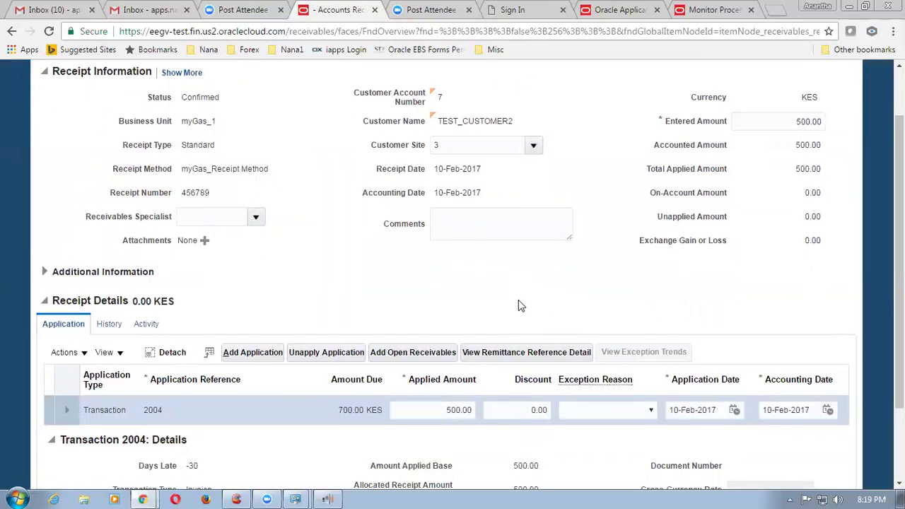
# Raise receipt 456789's entered amount to 1,200.00.
pyautogui.scroll(1, 518, 300)
pyautogui.doubleClick(785, 188)
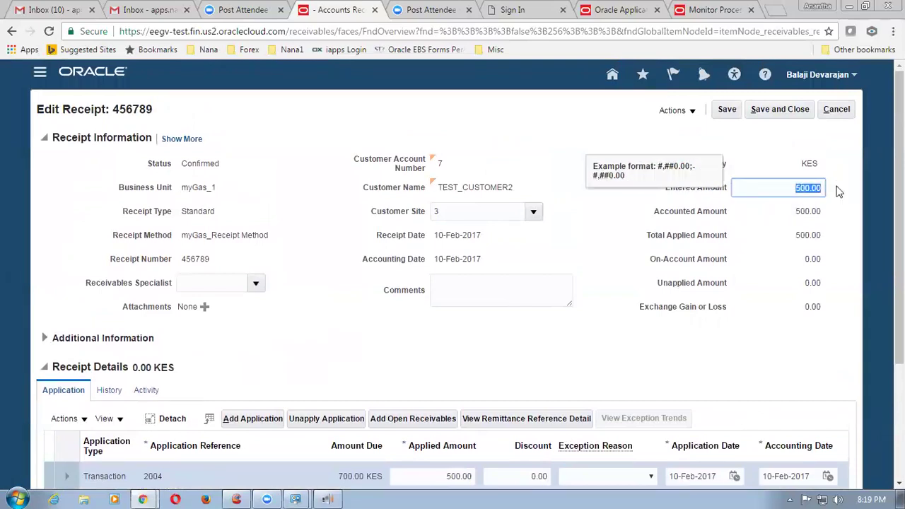
pyautogui.write('7')
pyautogui.write('200')
pyautogui.click(550, 293)
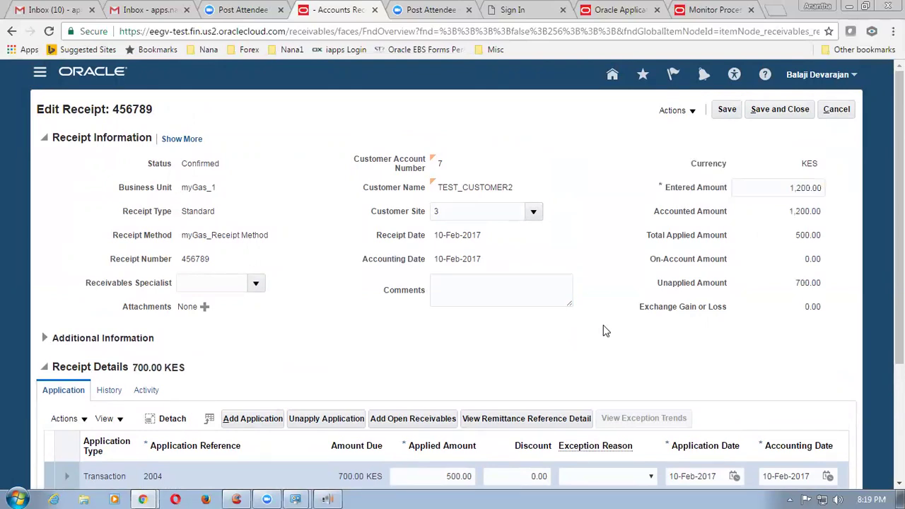
pyautogui.scroll(-2, 604, 330)
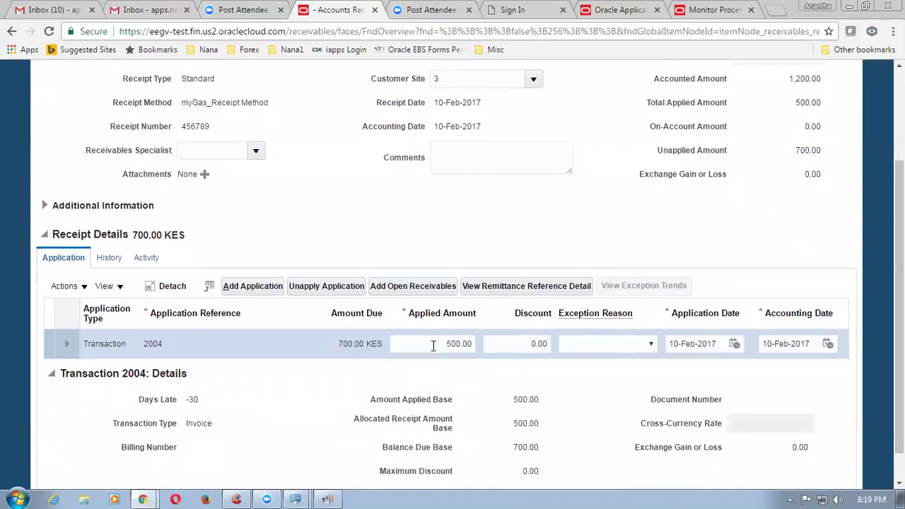
pyautogui.scroll(-1, 613, 410)
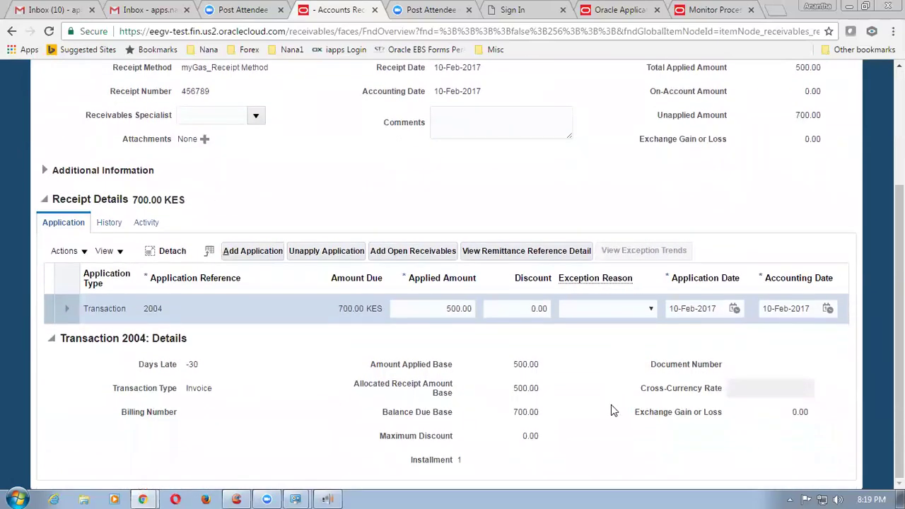
pyautogui.scroll(1, 612, 410)
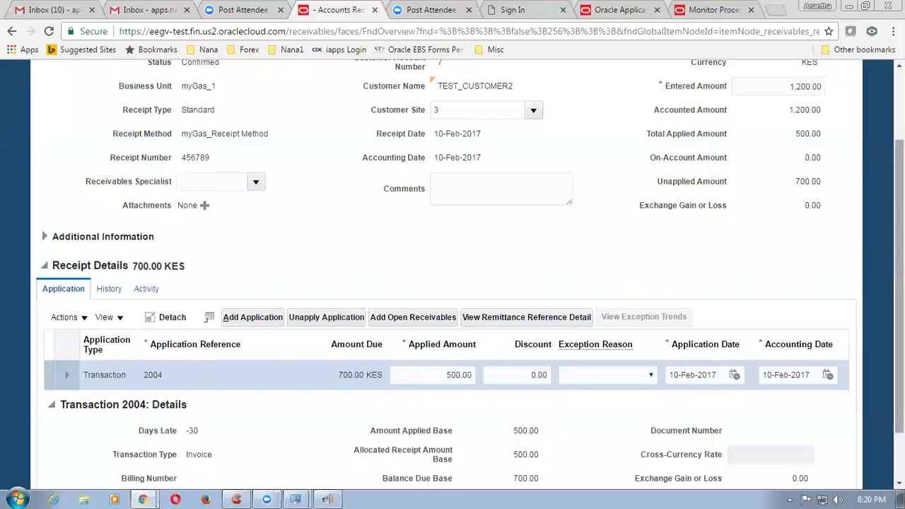
pyautogui.scroll(2, 899, 283)
pyautogui.scroll(-4, 452, 283)
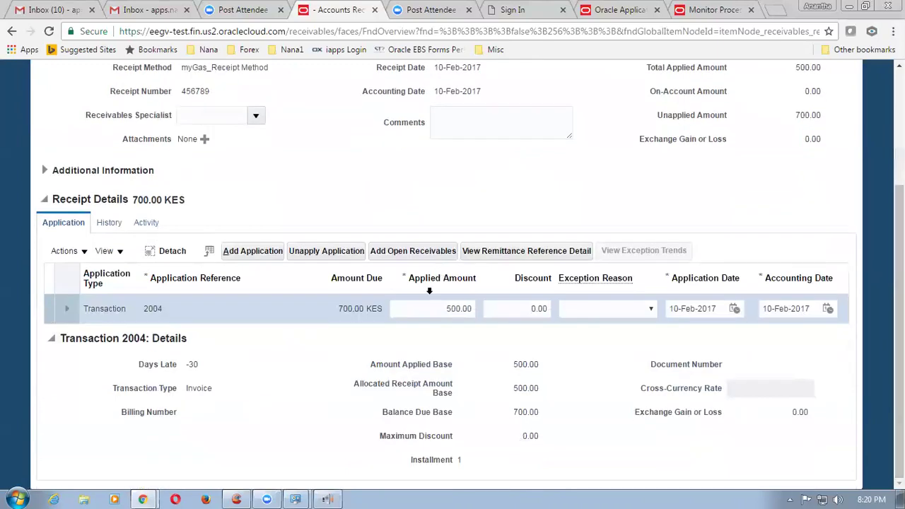
# Set the applied amount on transaction 2004 to 1200 and accept the warning.
pyautogui.click(432, 311)
pyautogui.doubleClick(458, 309)
pyautogui.hotkey('ctrl', 'a')
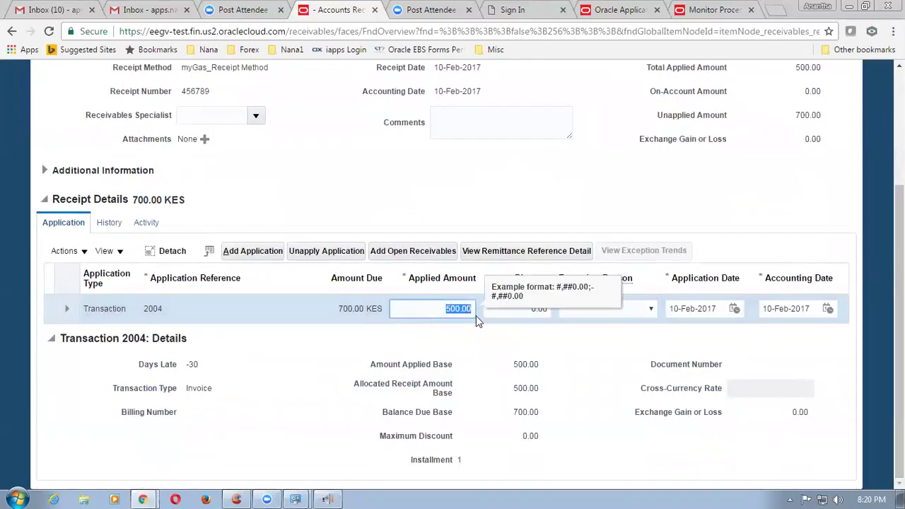
pyautogui.write('1200')
pyautogui.press('Tab')
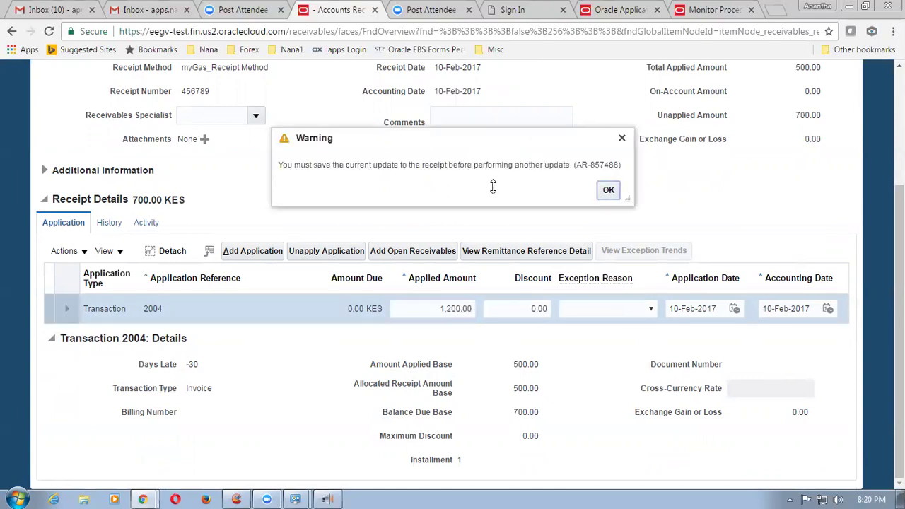
pyautogui.click(609, 191)
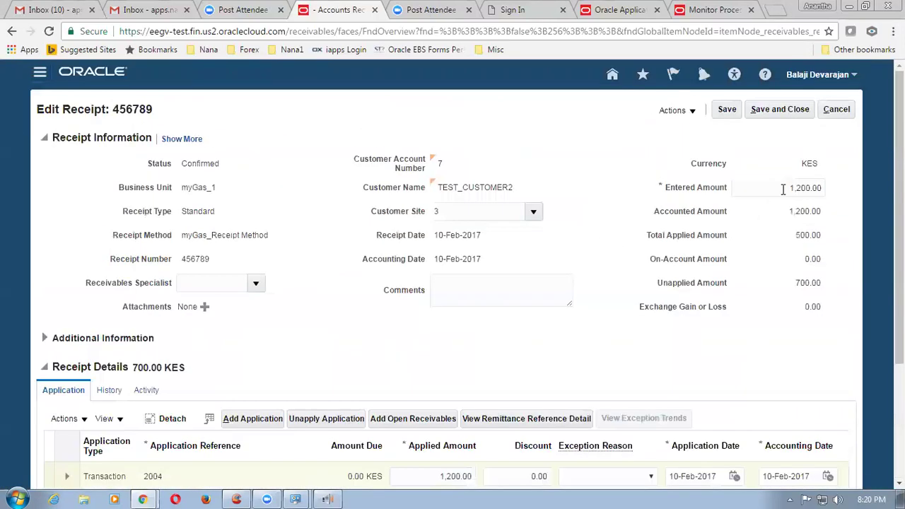
pyautogui.scroll(-2, 333, 262)
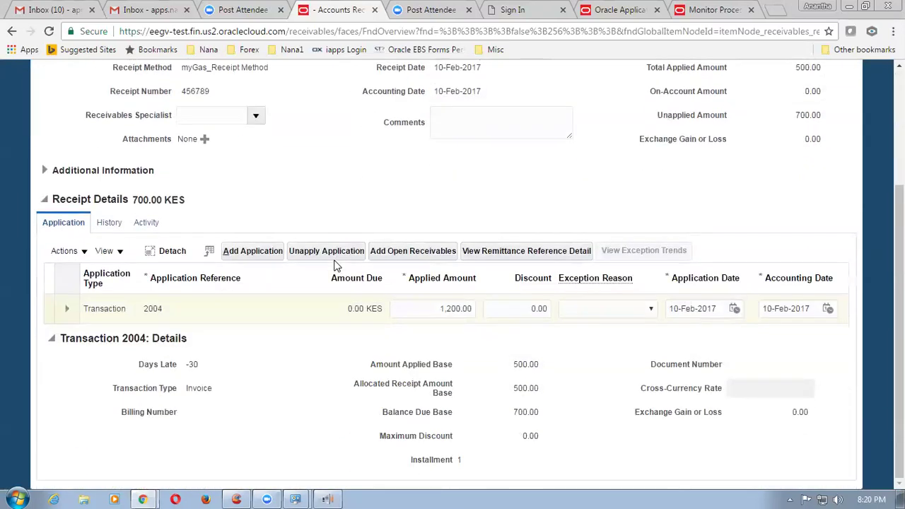
pyautogui.scroll(3, 553, 210)
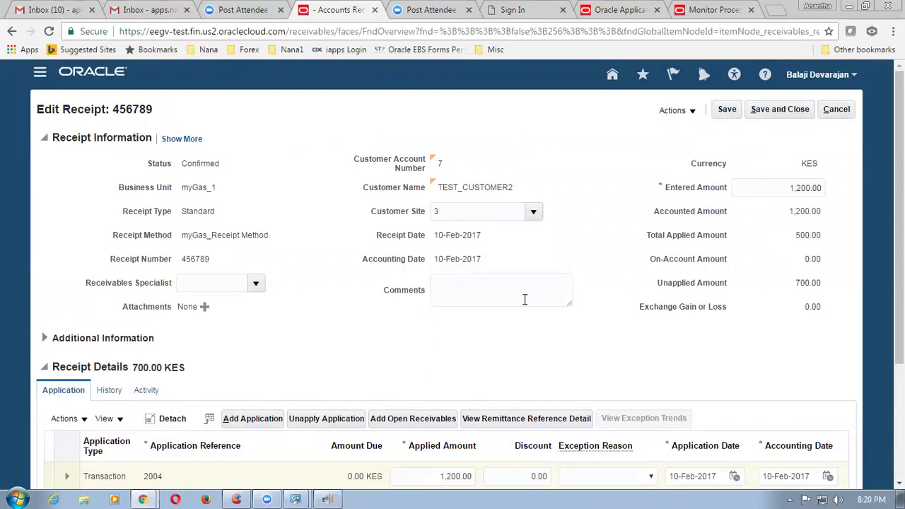
pyautogui.scroll(-2, 523, 300)
pyautogui.scroll(2, 769, 161)
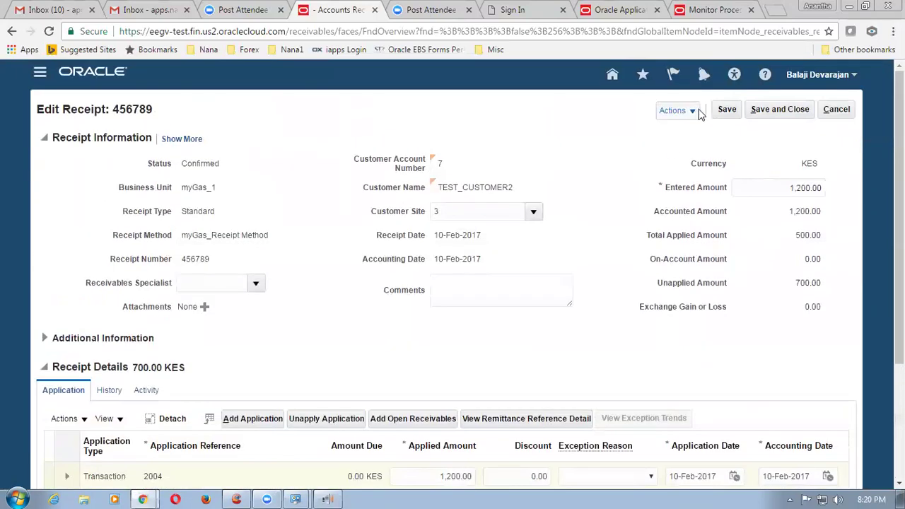
pyautogui.scroll(-2, 527, 205)
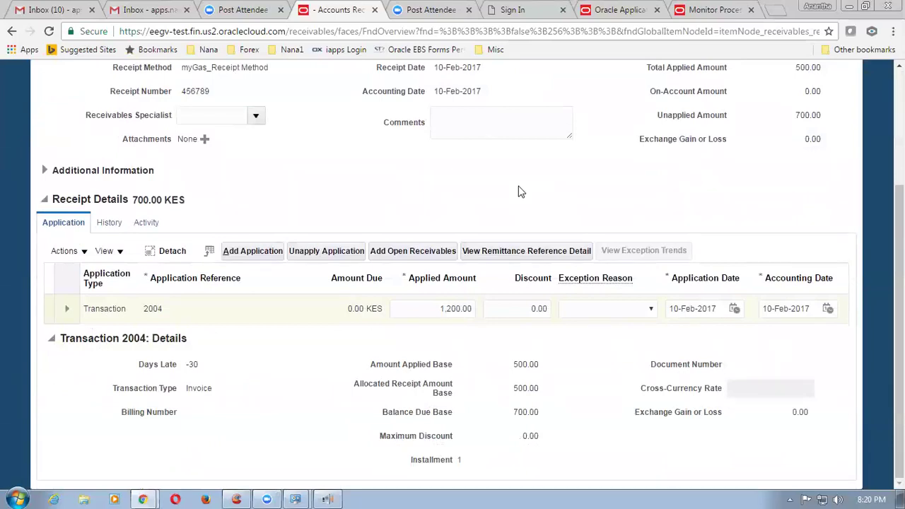
pyautogui.scroll(2, 518, 191)
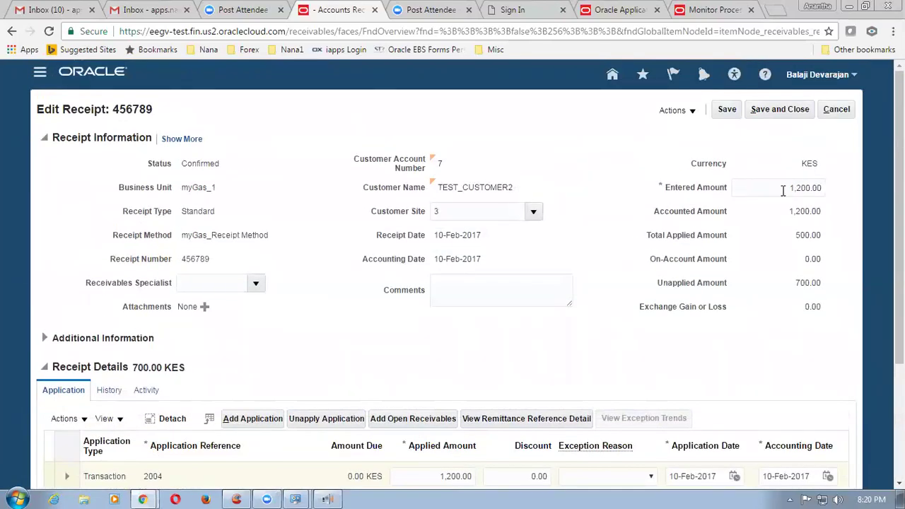
pyautogui.scroll(-2, 285, 369)
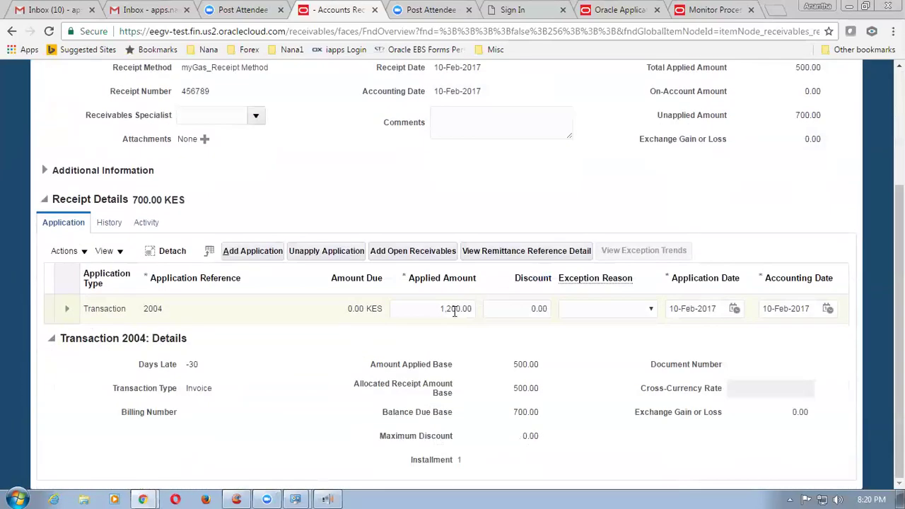
pyautogui.scroll(2, 544, 254)
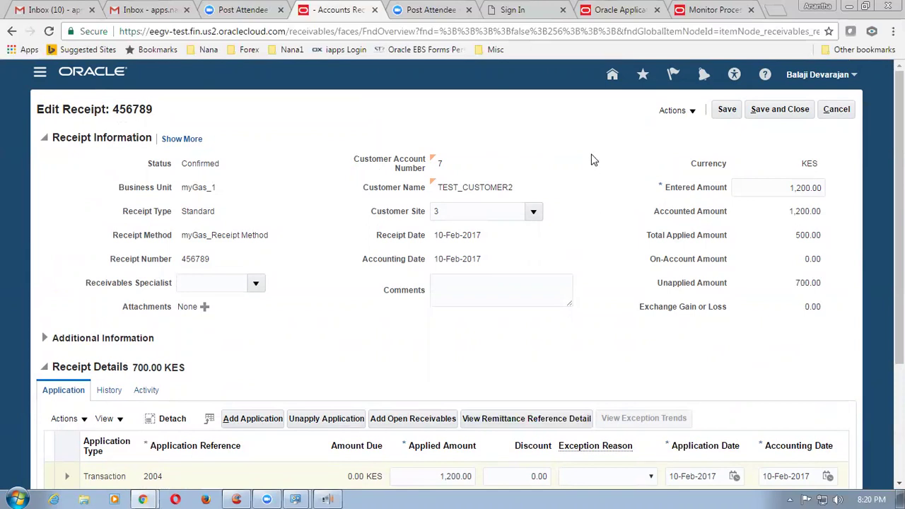
# Save receipt 456789, confirm its Unapplied Amount is 0.00, then Save and Close.
pyautogui.click(732, 111)
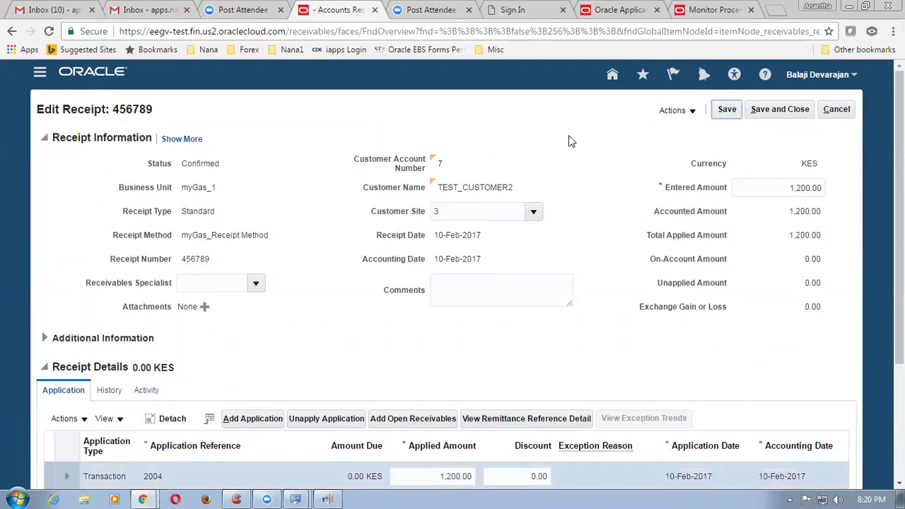
pyautogui.scroll(-2, 877, 281)
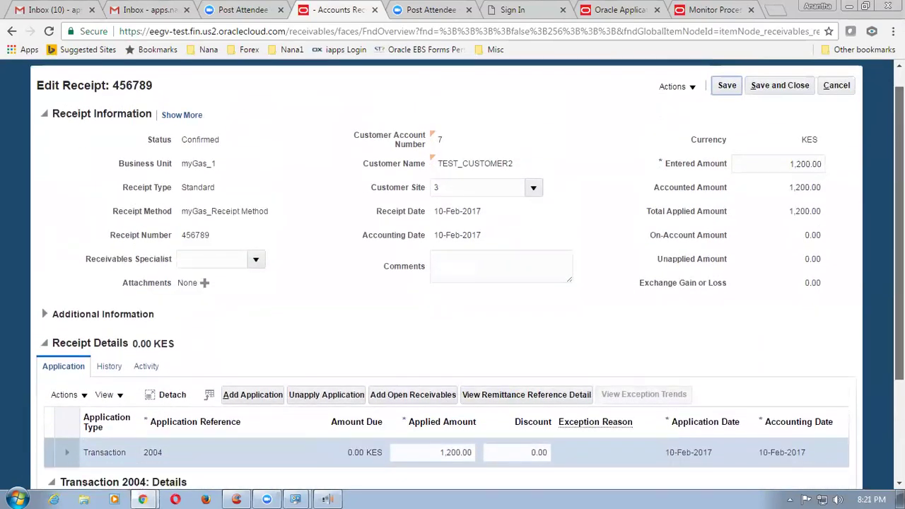
pyautogui.scroll(-3, 453, 275)
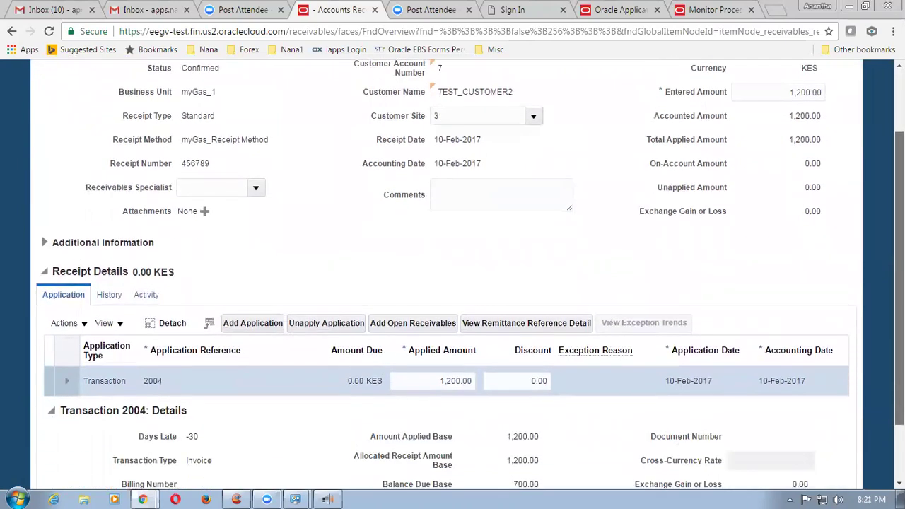
pyautogui.scroll(-1, 453, 276)
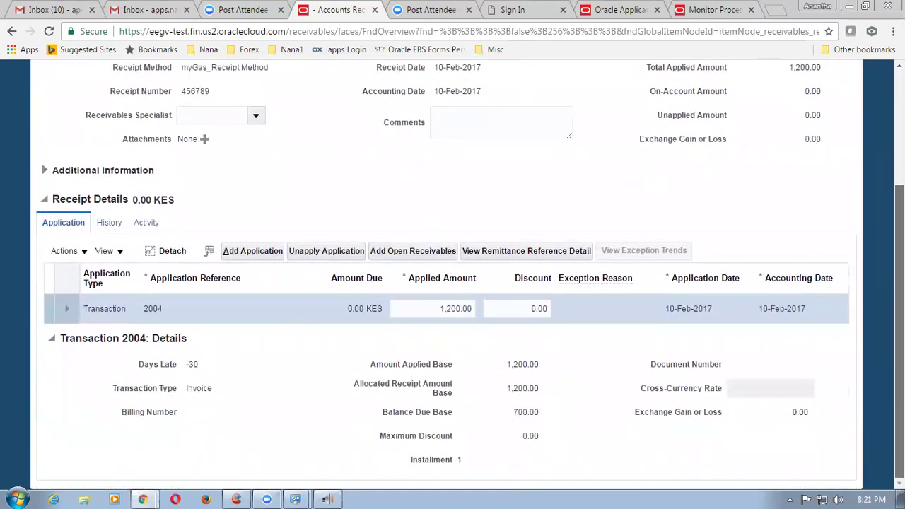
pyautogui.scroll(5, 524, 338)
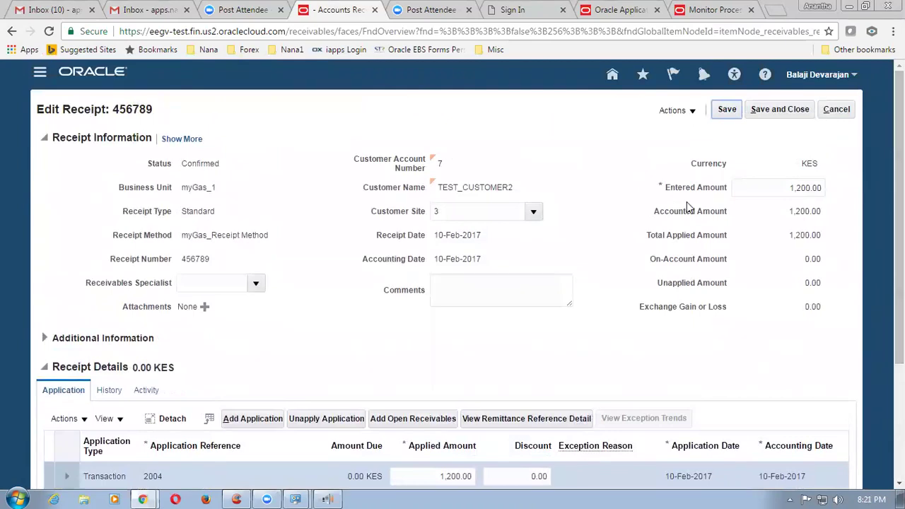
pyautogui.scroll(-5, 501, 282)
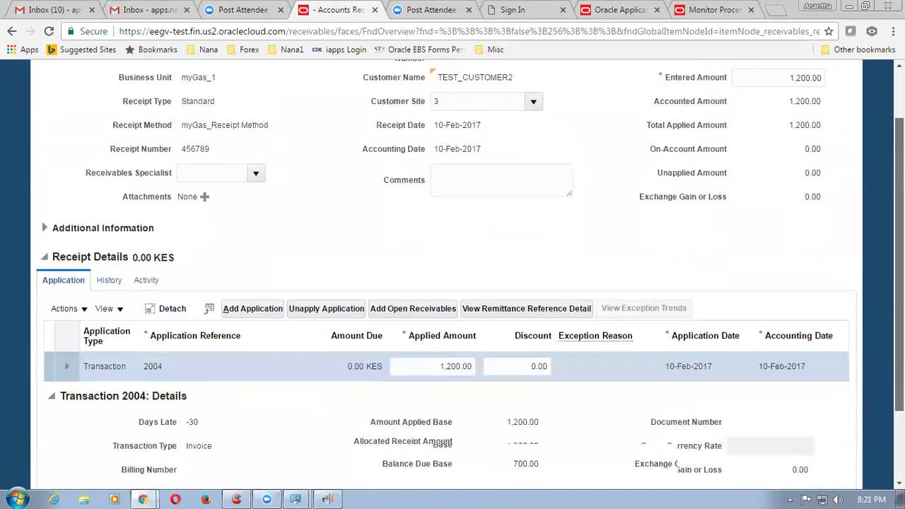
pyautogui.scroll(5, 664, 119)
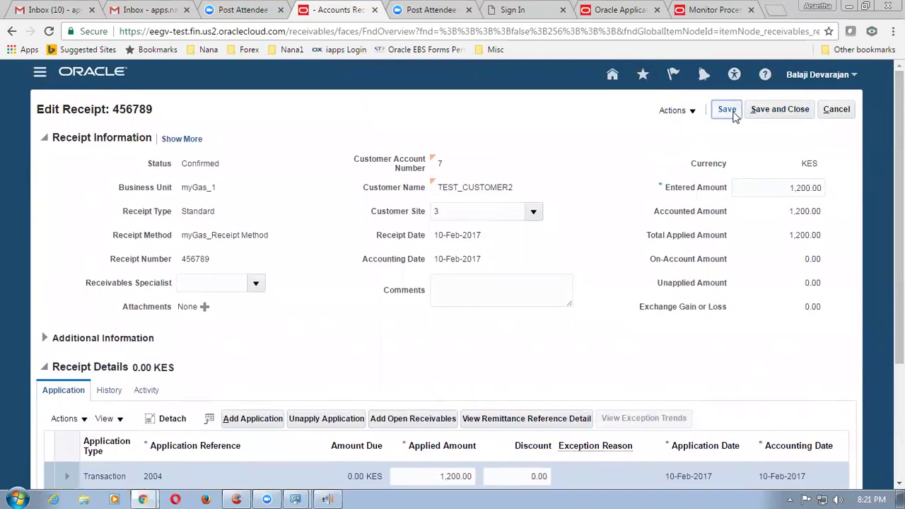
pyautogui.click(782, 112)
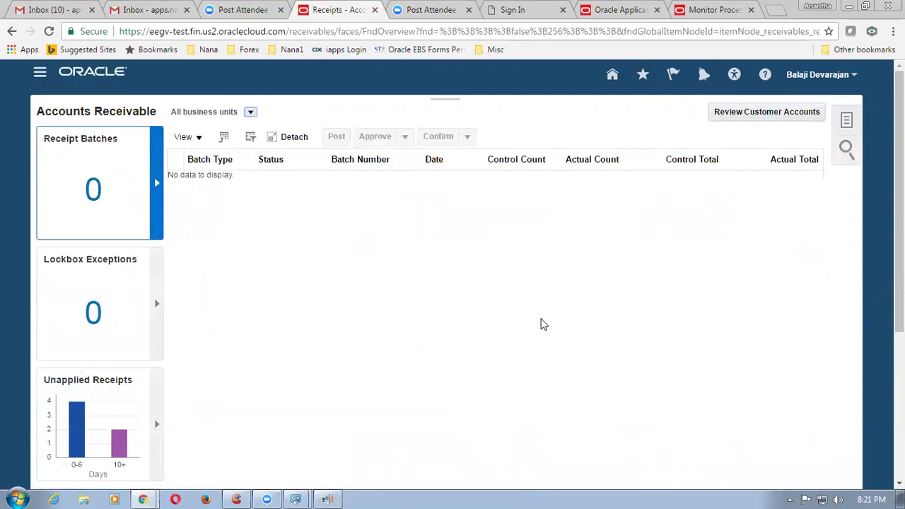
# Search Manage Receipts by the customer's name and open receipt 456789.
pyautogui.click(849, 117)
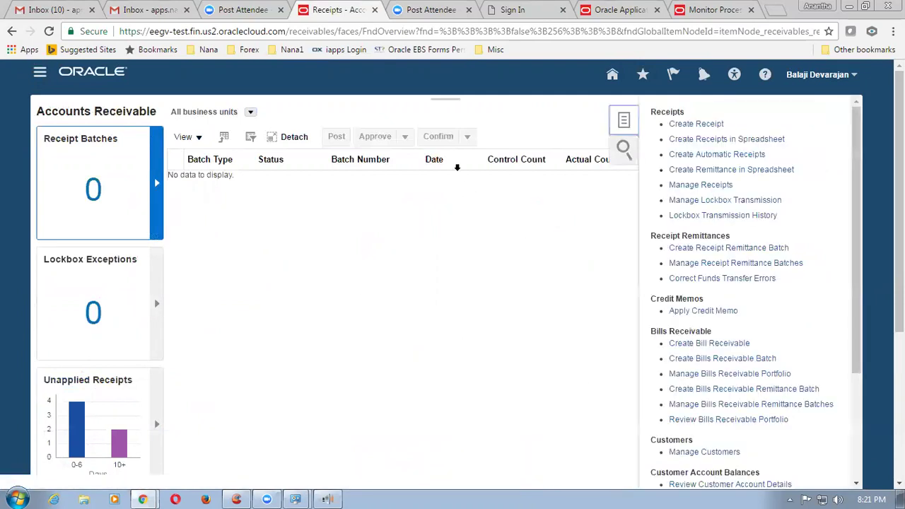
pyautogui.click(687, 186)
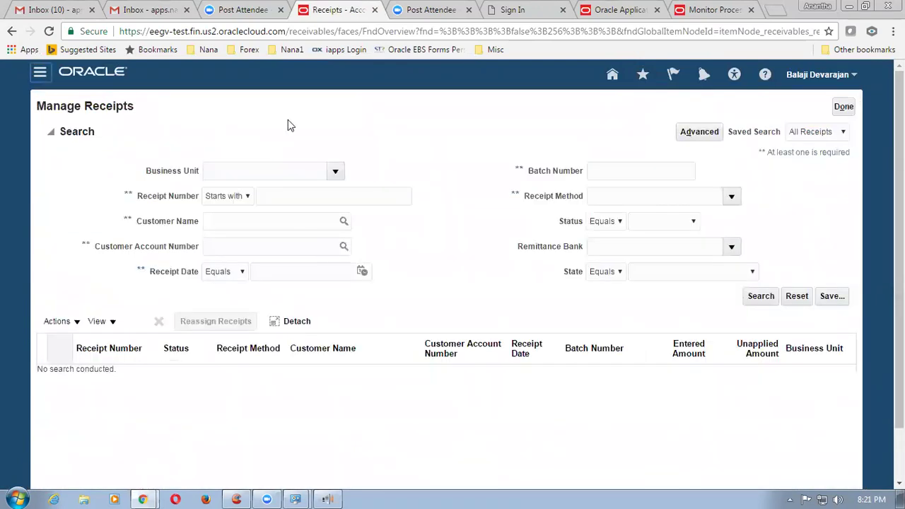
pyautogui.click(278, 222)
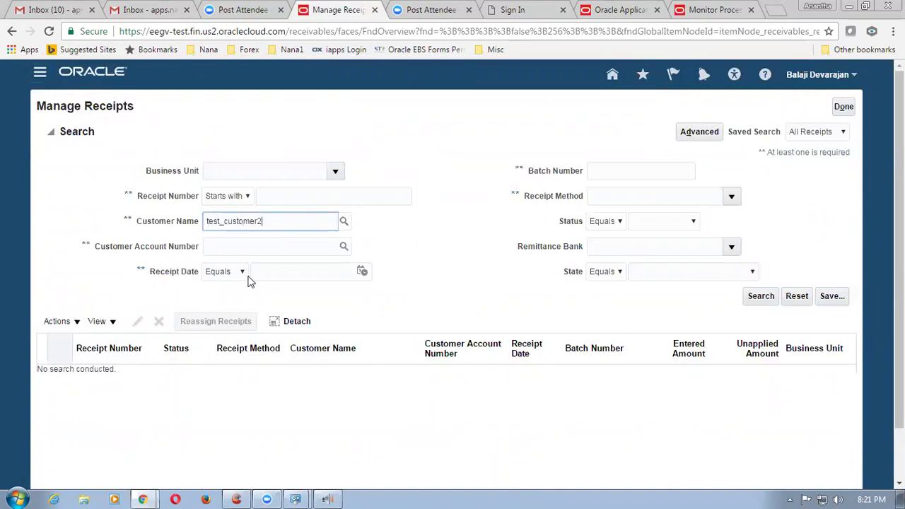
pyautogui.press('Tab')
pyautogui.click(760, 295)
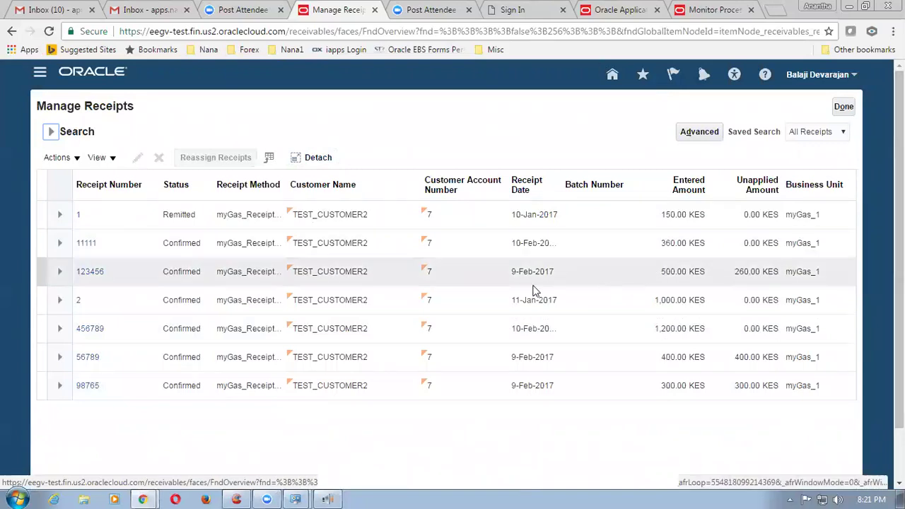
pyautogui.click(94, 330)
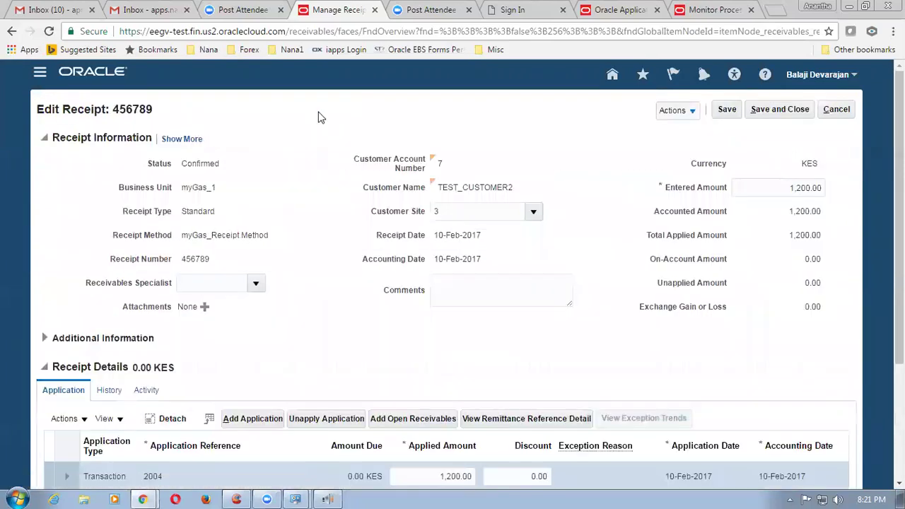
# Save and close receipt 456789, then finish with Done on Manage Receipts.
pyautogui.scroll(-2, 573, 268)
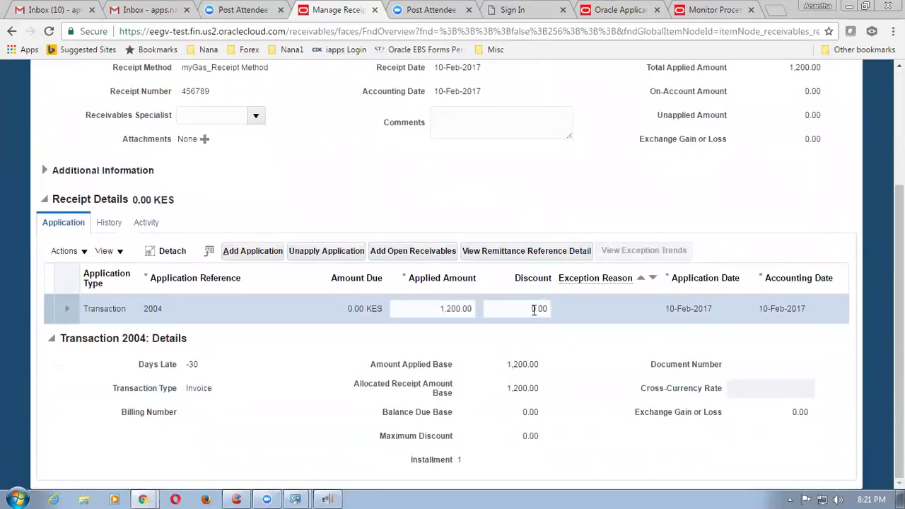
pyautogui.scroll(3, 380, 338)
pyautogui.scroll(-3, 741, 371)
pyautogui.scroll(3, 742, 372)
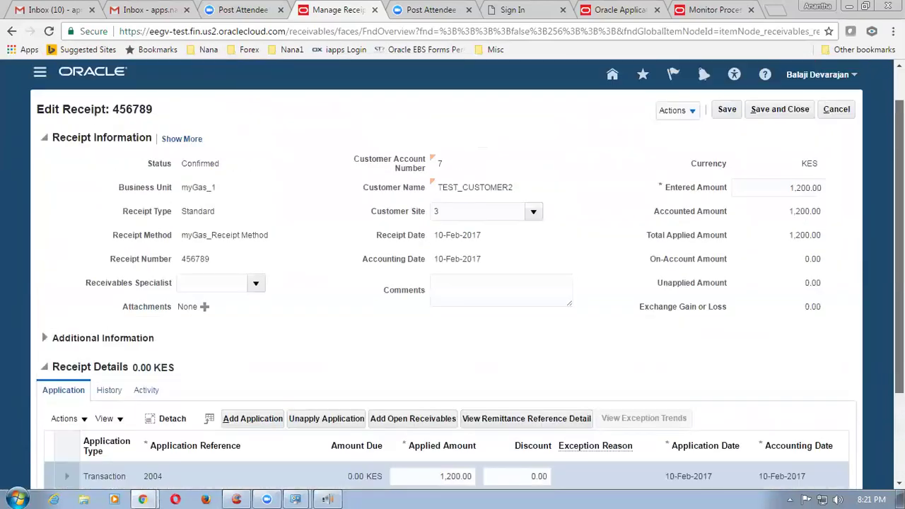
pyautogui.click(797, 113)
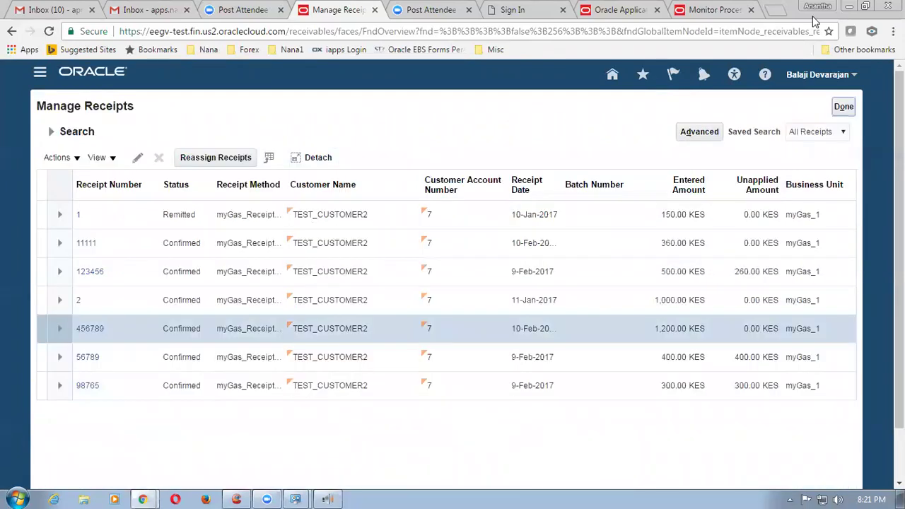
pyautogui.click(854, 106)
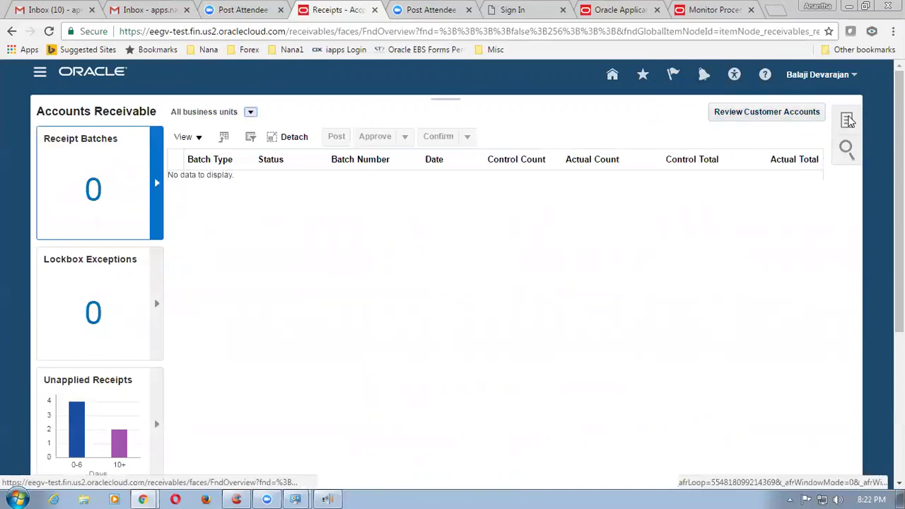
# Go from the home page to the Receivables Billing work area.
pyautogui.click(612, 75)
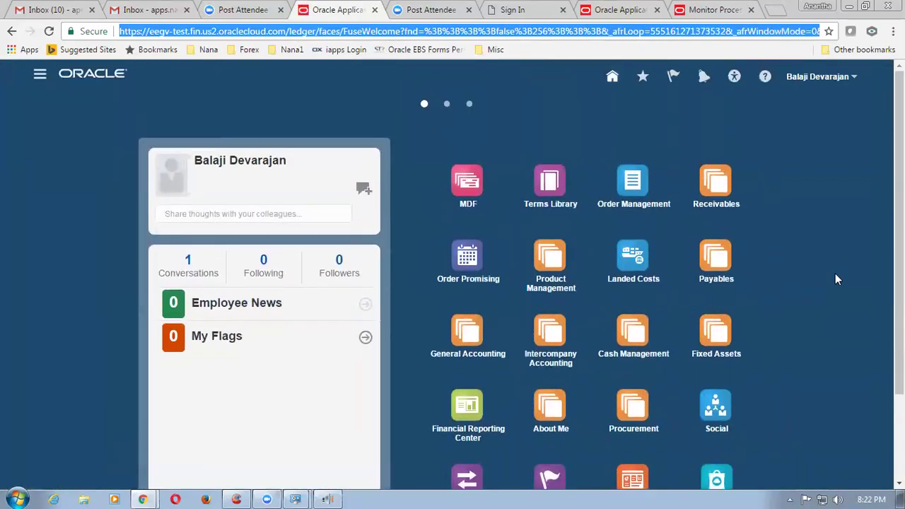
pyautogui.scroll(-1, 835, 280)
pyautogui.click(732, 115)
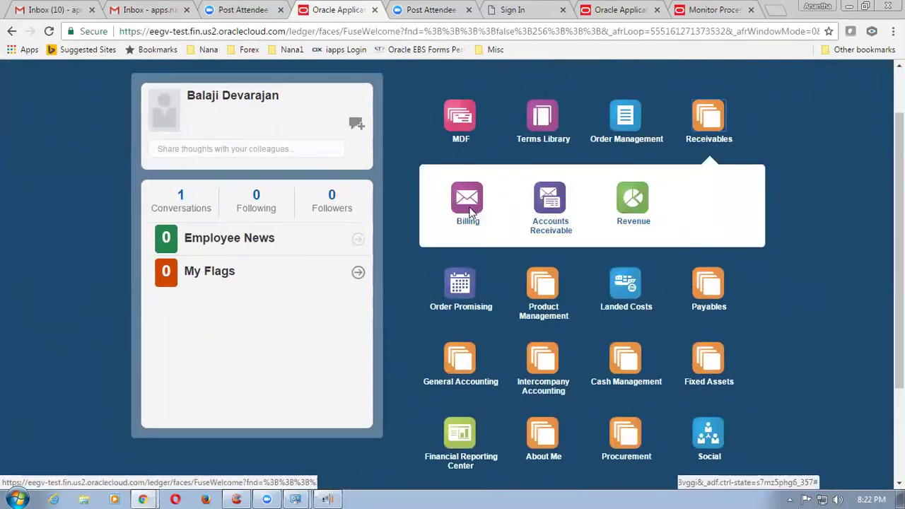
pyautogui.click(468, 201)
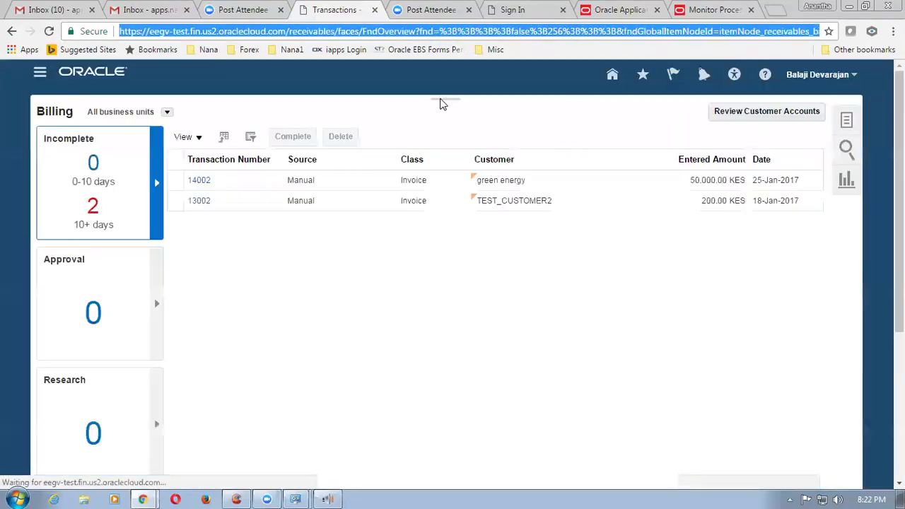
# Search Manage Transactions for Distributed Order Orchestration source and open invoice 2004.
pyautogui.click(848, 126)
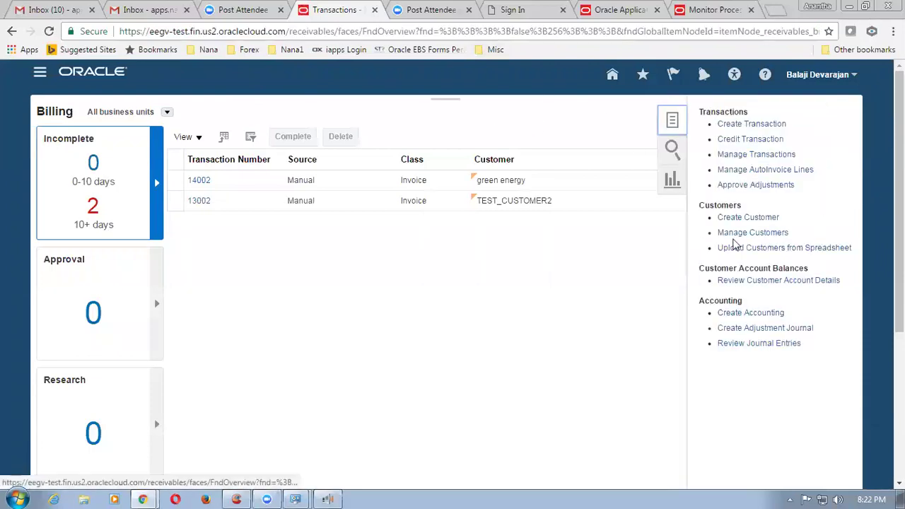
pyautogui.click(762, 157)
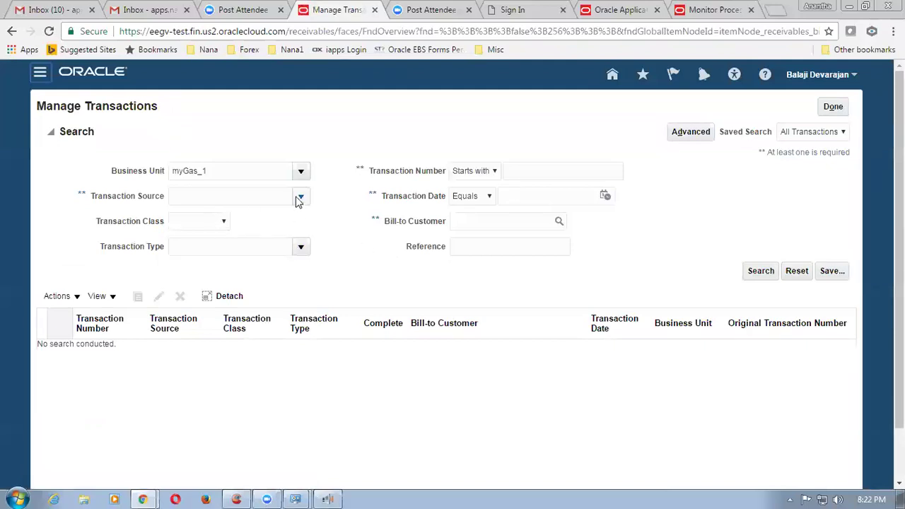
pyautogui.click(299, 197)
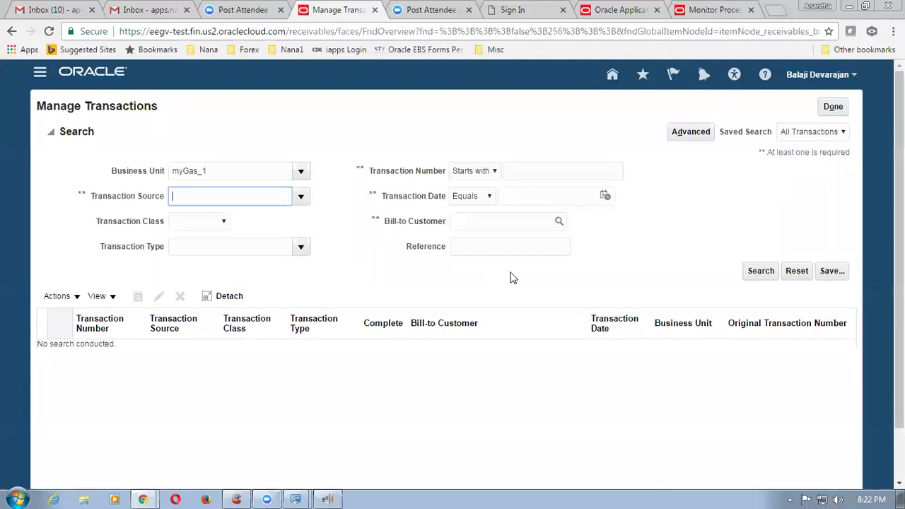
pyautogui.click(760, 270)
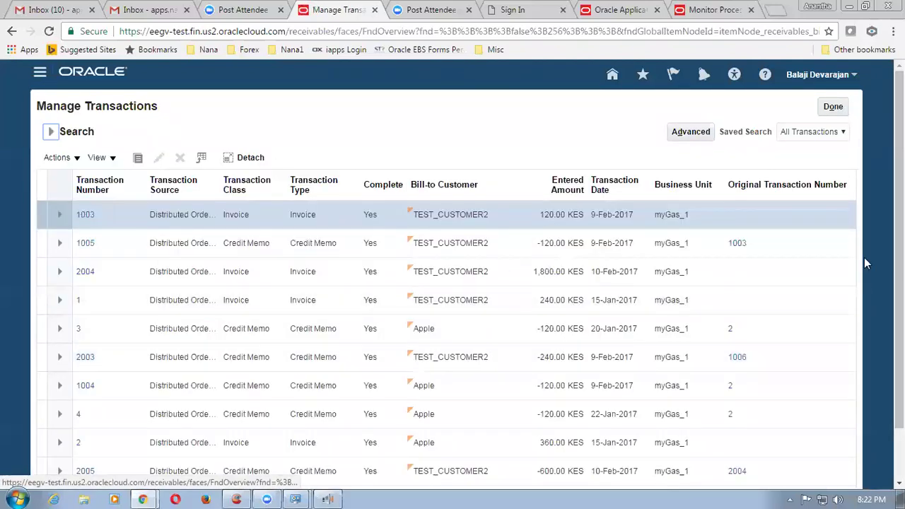
pyautogui.scroll(-2, 864, 263)
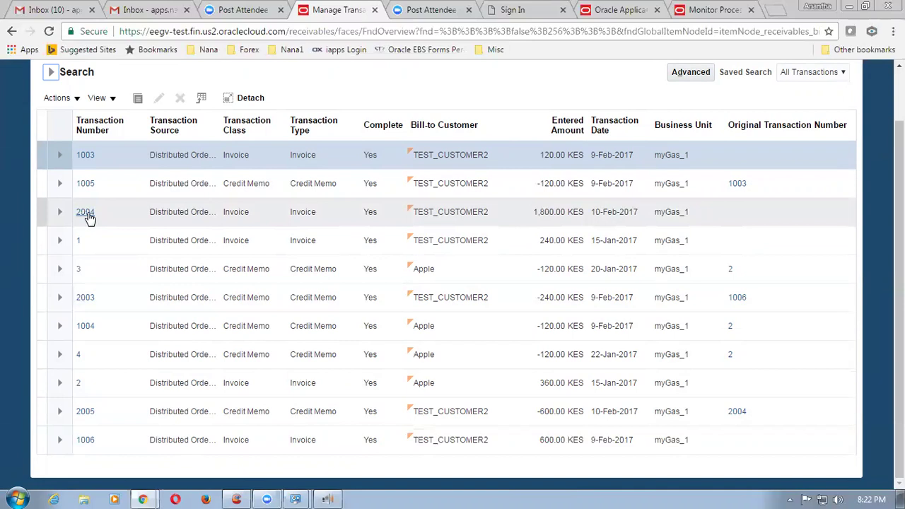
pyautogui.click(89, 216)
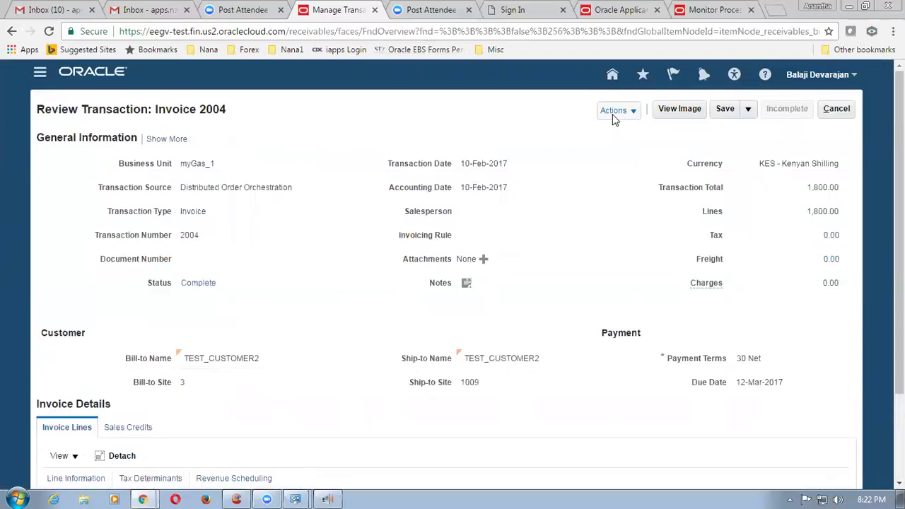
pyautogui.scroll(-2, 283, 277)
pyautogui.scroll(2, 283, 279)
pyautogui.click(628, 115)
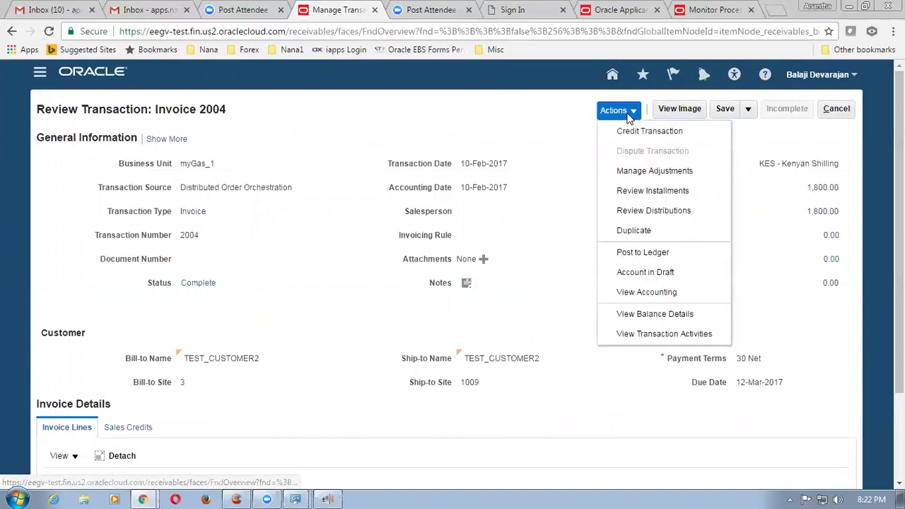
pyautogui.click(647, 313)
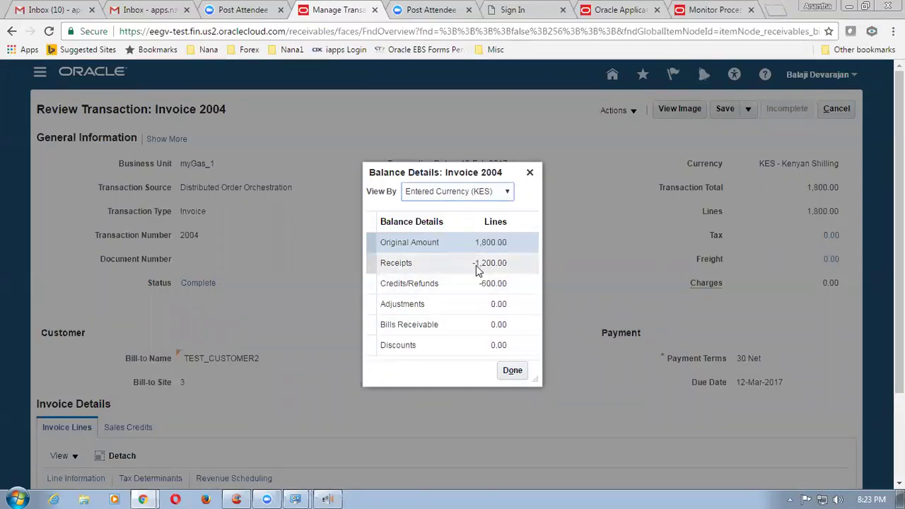
pyautogui.click(512, 373)
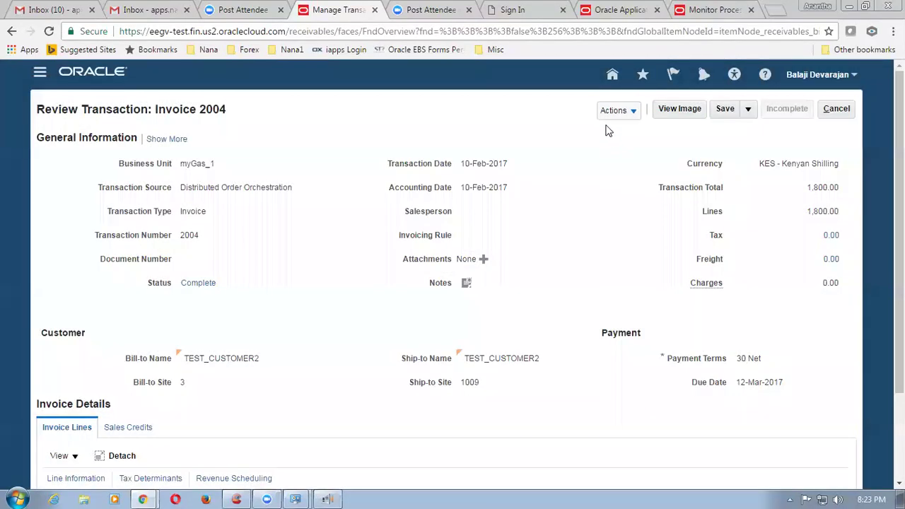
pyautogui.click(611, 112)
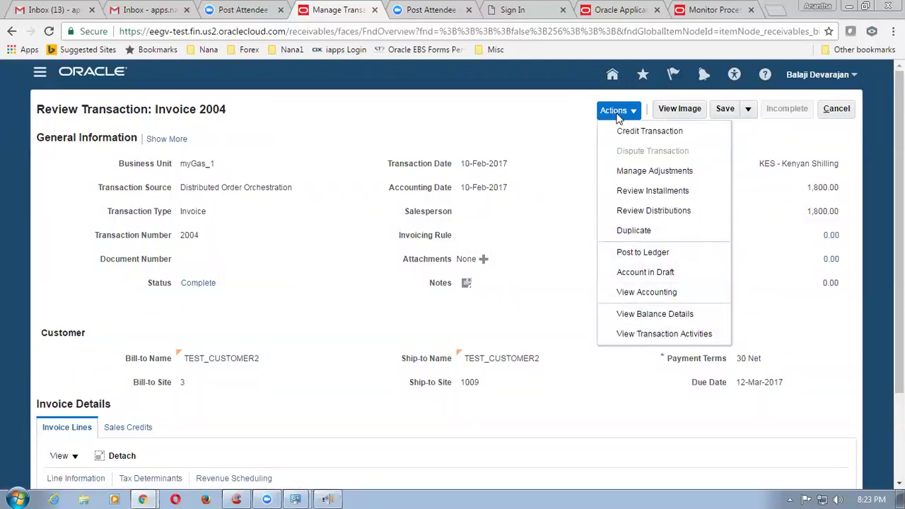
# Review invoice 2004's activities showing credit memo 2005 and receipt 456789.
pyautogui.click(660, 333)
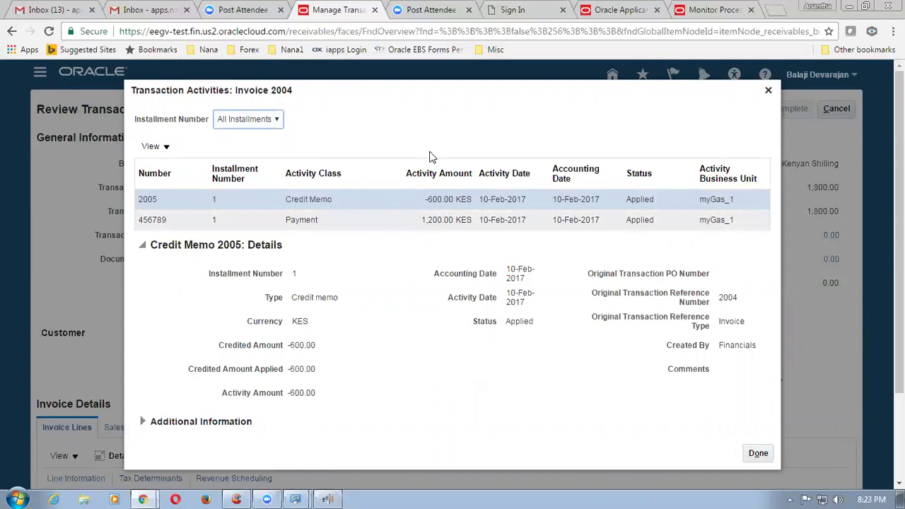
pyautogui.tripleClick(495, 107)
pyautogui.click(519, 108)
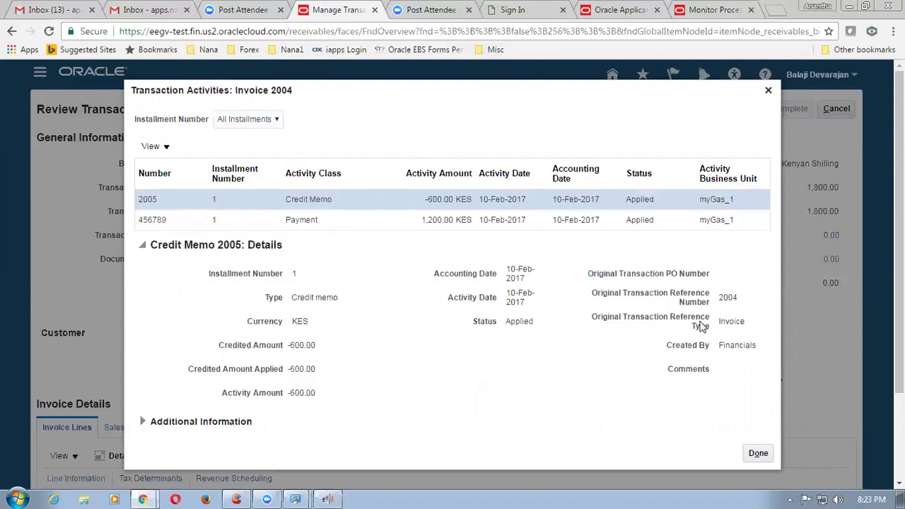
pyautogui.click(755, 455)
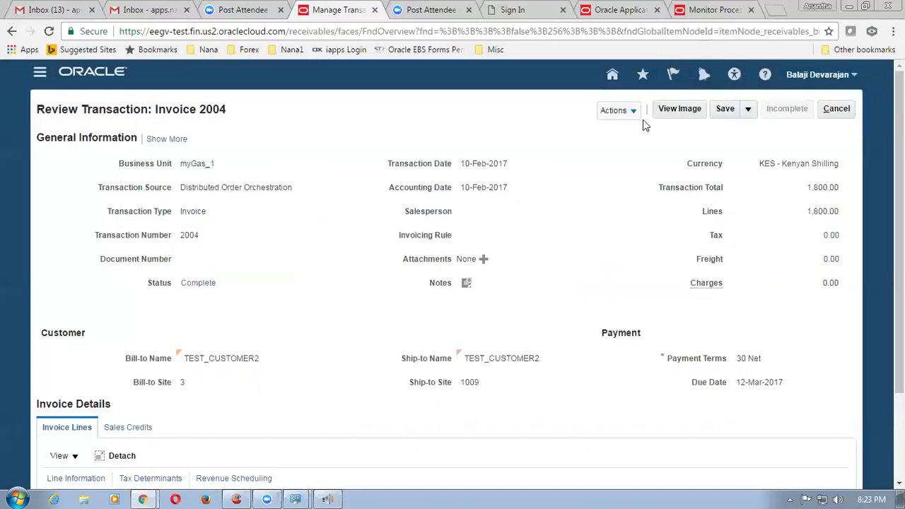
# Save and close invoice 2004, acknowledging the save confirmation.
pyautogui.click(747, 109)
pyautogui.click(748, 128)
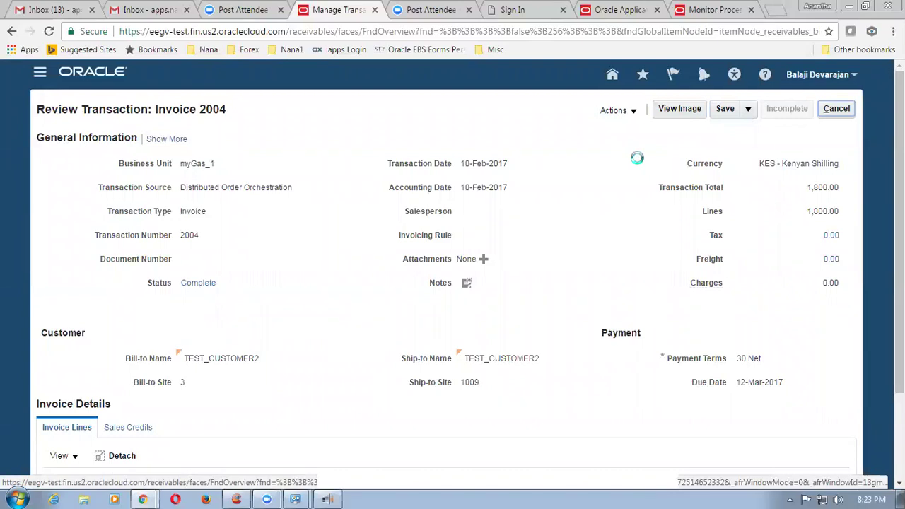
pyautogui.click(505, 198)
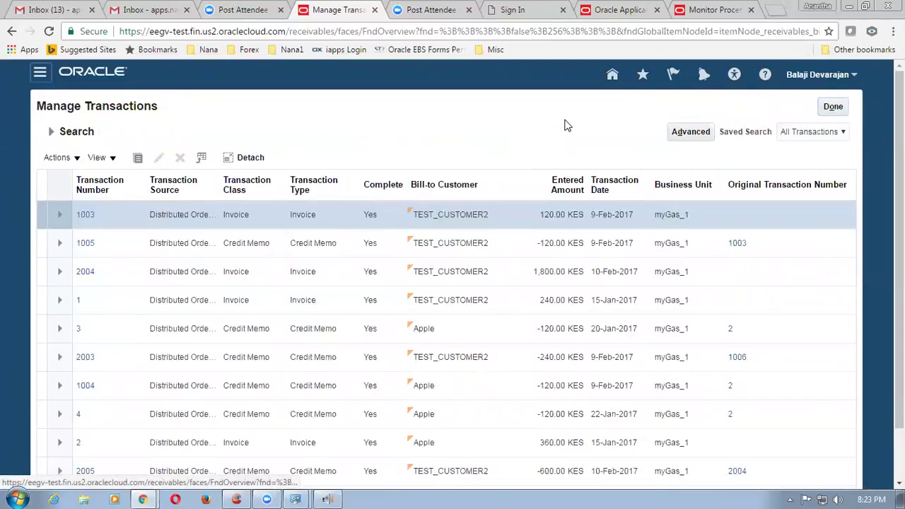